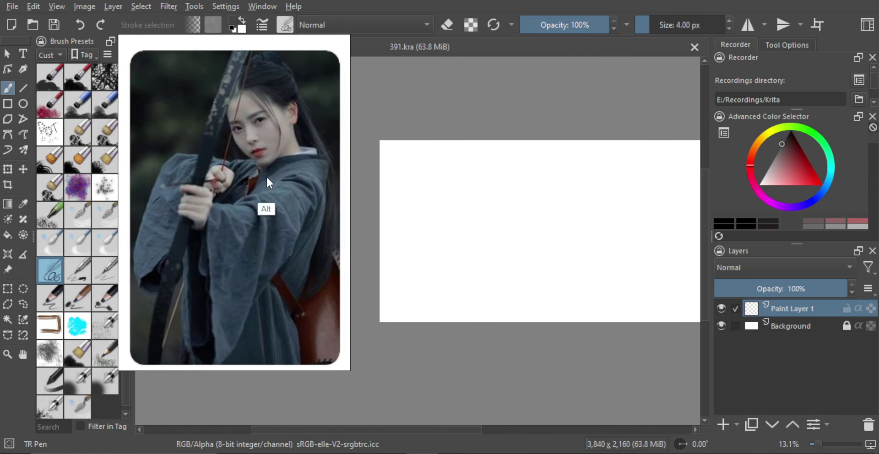
mouse_move(541, 190)
mouse_down()
mouse_move(545, 223)
mouse_move(571, 206)
mouse_up()
key(ctrl+z)
mouse_move(571, 206)
mouse_down()
mouse_move(537, 208)
mouse_move(578, 196)
mouse_up()
mouse_move(600, 166)
mouse_down()
mouse_move(613, 185)
mouse_move(578, 175)
mouse_move(592, 194)
mouse_up()
key(ctrl+z)
key(ctrl+z)
key(ctrl+z)
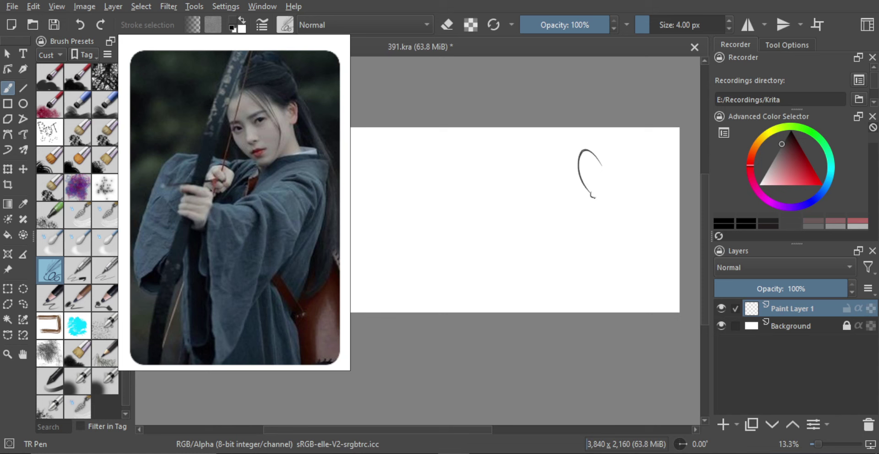
key(ctrl+z)
Step: Sketch the head as a circle with a tapered jaw, and delete the circle's inner arc and stray marks inside the face
mouse_move(583, 152)
mouse_down()
mouse_move(600, 158)
mouse_move(564, 163)
mouse_move(598, 193)
mouse_up()
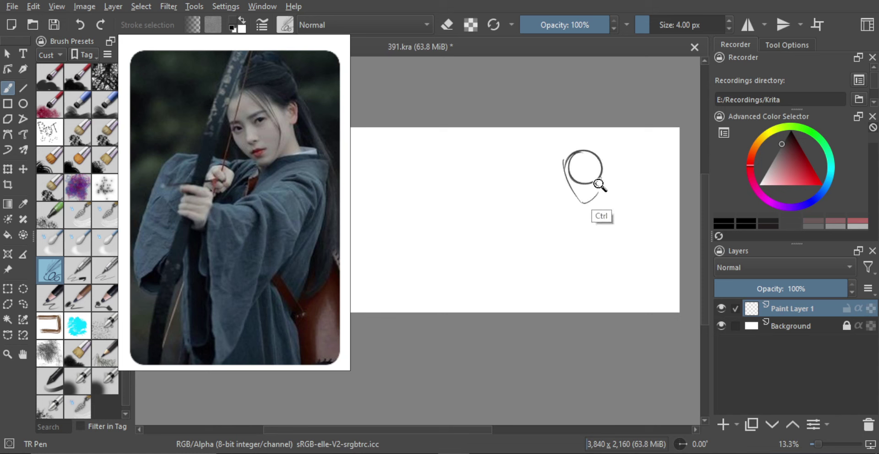
scroll(595, 188, up, 3)
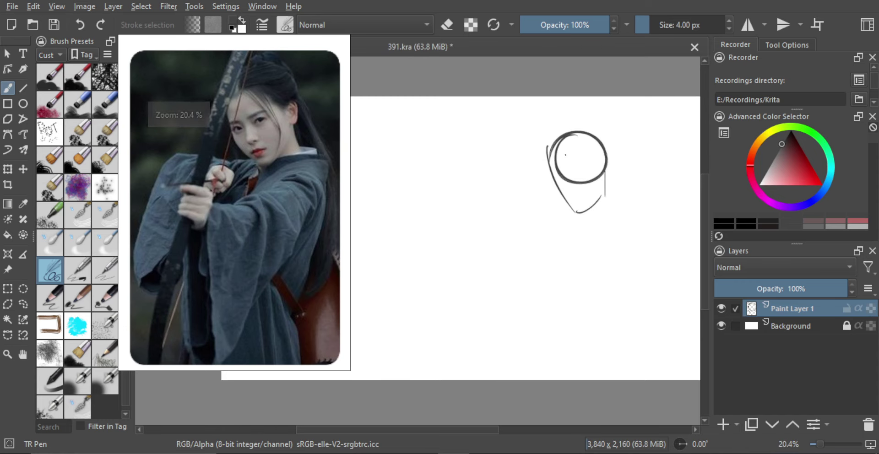
key(l)
mouse_move(575, 135)
mouse_down()
mouse_move(602, 185)
mouse_move(554, 178)
mouse_move(566, 159)
mouse_move(573, 176)
mouse_up()
key(Delete)
key(ctrl+shift+a)
key(Delete)
key(ctrl+shift+a)
key(ctrl+shift+a)
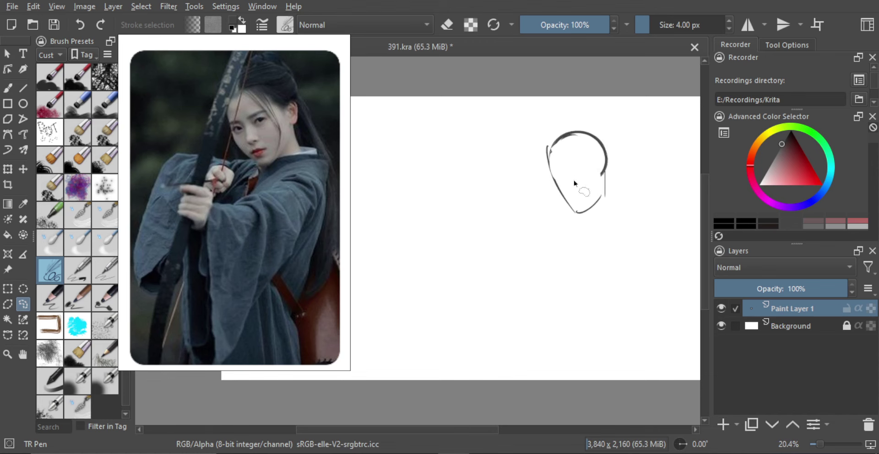
Step: Sketch the eyes, brow line and nose on the face, tilted to match the reference portrait
key(b)
scroll(583, 183, down, 1)
scroll(554, 182, up, 2)
scroll(534, 186, up, 2)
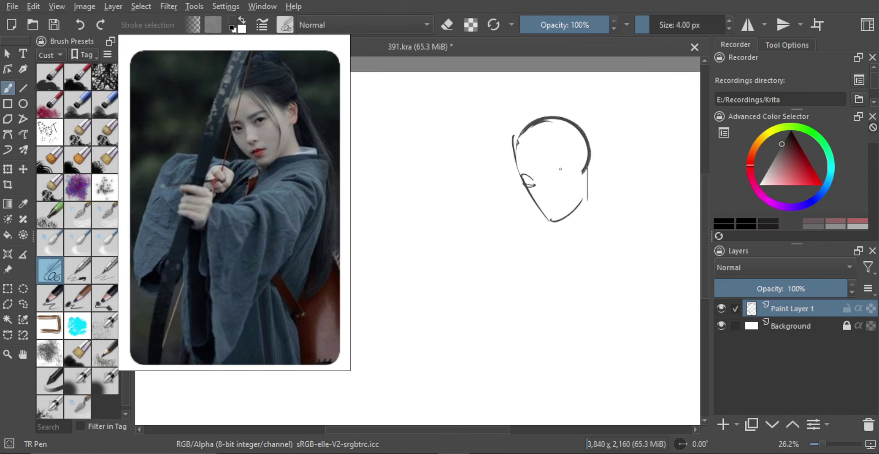
mouse_move(564, 172)
mouse_down()
mouse_move(549, 171)
mouse_move(551, 182)
mouse_up()
key(ctrl+z)
mouse_move(555, 179)
mouse_down()
mouse_move(562, 185)
mouse_move(535, 189)
mouse_move(549, 190)
mouse_up()
key(ctrl+z)
scroll(565, 175, up, 1)
scroll(548, 190, up, 1)
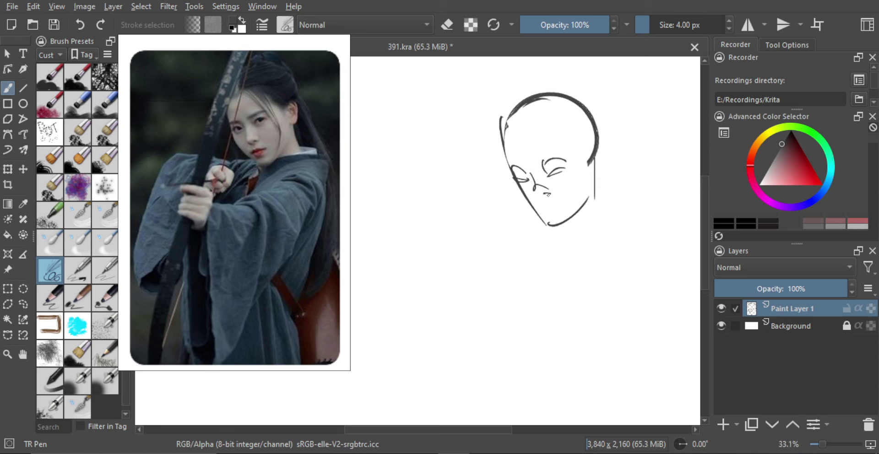
Step: Draw the mouth with a short lower-lip mark and darken the eyes
key(ctrl+z)
drag(552, 205, 568, 203)
scroll(561, 189, up, 3)
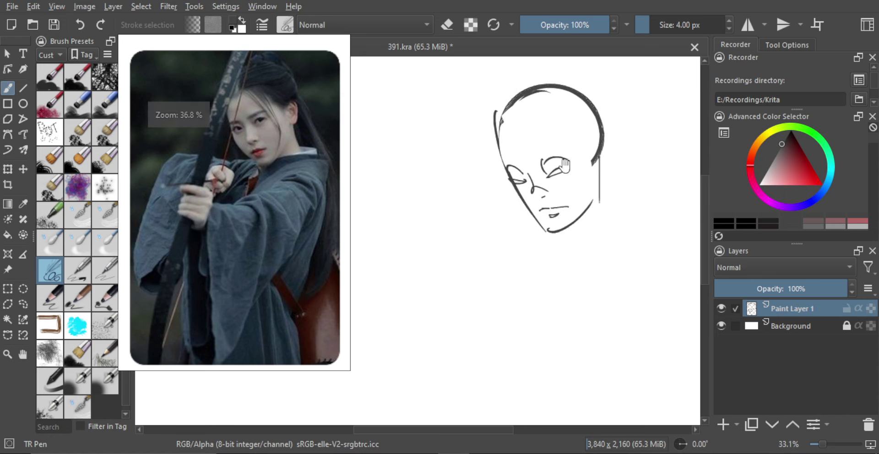
mouse_move(545, 169)
mouse_down()
mouse_move(559, 166)
mouse_move(552, 170)
mouse_up()
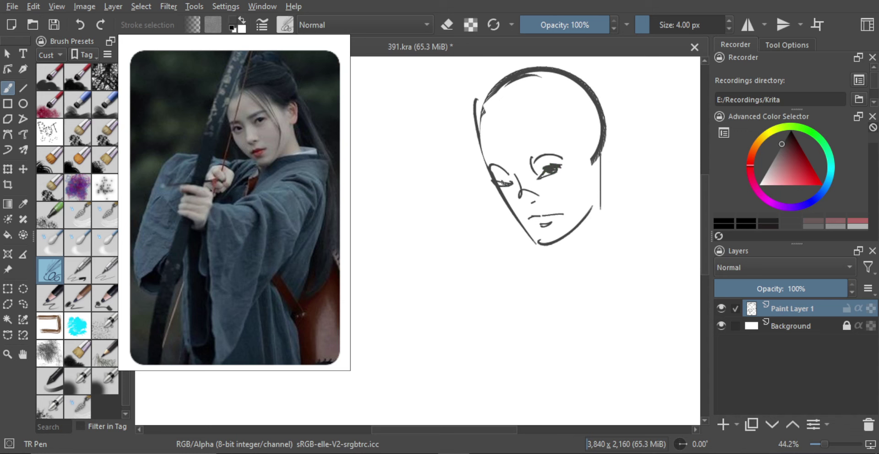
Step: Draw long loose hair strands framing the face on both sides from the forehead to below the chin
scroll(526, 180, down, 2)
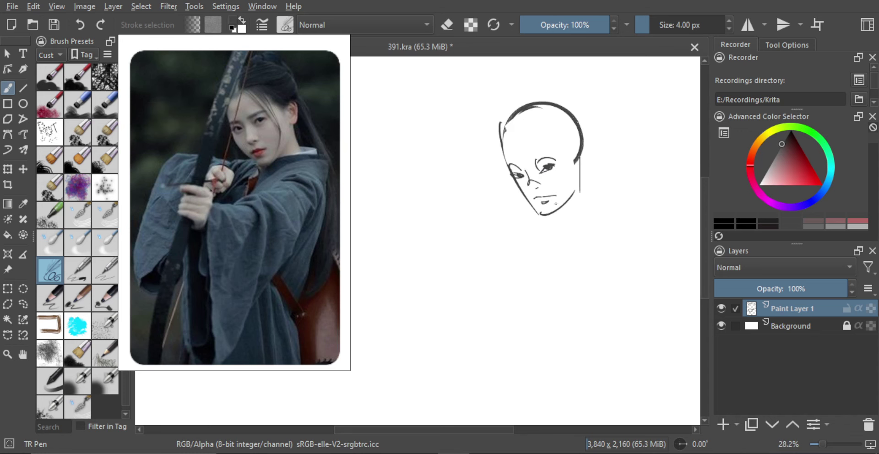
scroll(556, 204, down, 2)
scroll(563, 197, up, 3)
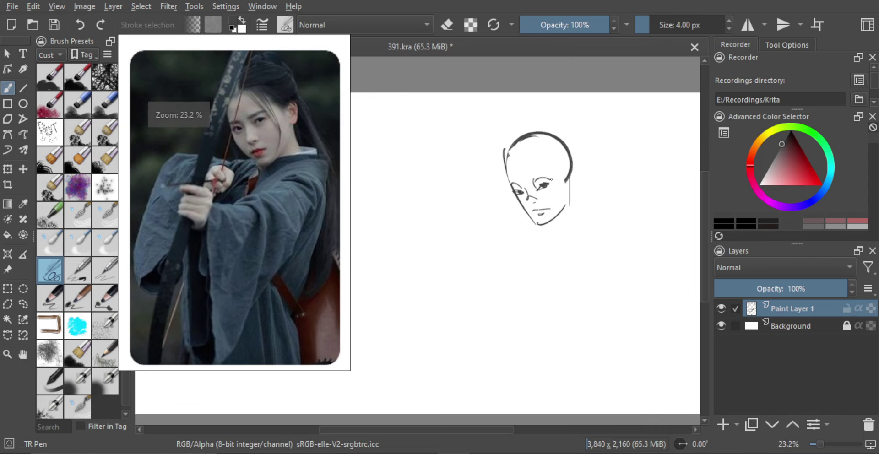
mouse_move(527, 155)
mouse_down()
mouse_move(554, 255)
mouse_move(560, 204)
mouse_up()
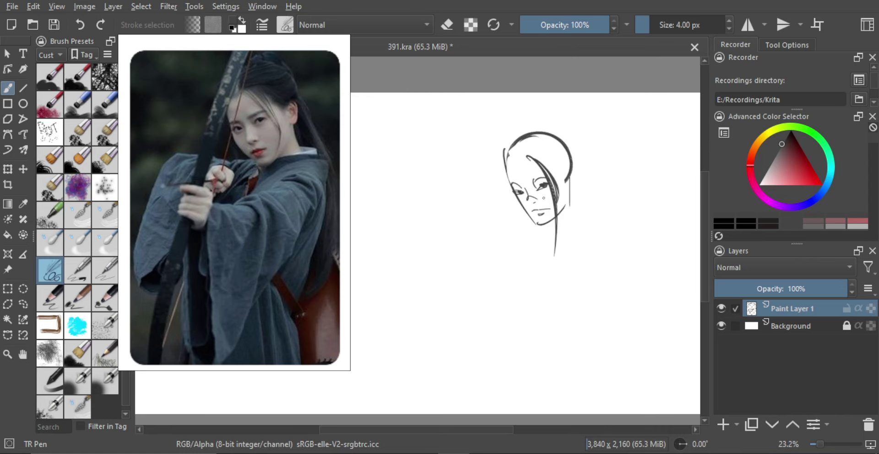
drag(511, 168, 512, 239)
key(ctrl+z)
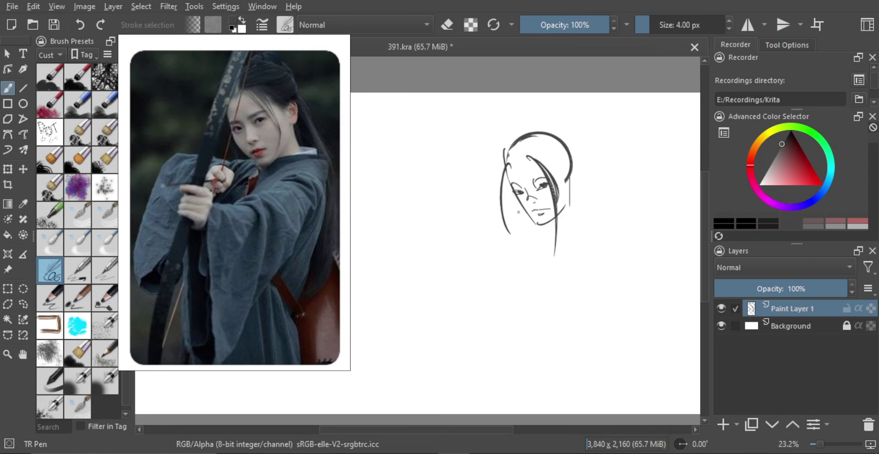
mouse_move(502, 193)
mouse_down()
mouse_move(515, 223)
mouse_move(509, 230)
mouse_up()
key(ctrl+z)
key(ctrl+z)
drag(505, 161, 506, 255)
Step: Sketch the hair swept back over the crown and gathered into a topknot
mouse_move(512, 144)
mouse_down()
mouse_move(521, 166)
mouse_move(569, 142)
mouse_move(574, 169)
mouse_up()
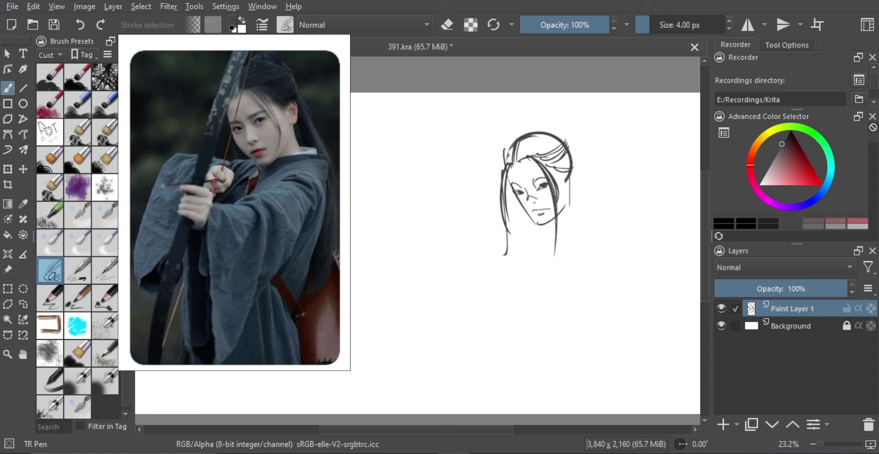
drag(565, 138, 570, 154)
drag(571, 160, 561, 180)
mouse_move(528, 133)
mouse_down()
mouse_move(554, 130)
mouse_move(568, 146)
mouse_move(544, 126)
mouse_move(572, 167)
mouse_up()
key(ctrl+z)
key(ctrl+z)
key(e)
mouse_move(544, 138)
mouse_down()
mouse_move(531, 136)
mouse_move(552, 150)
mouse_move(530, 129)
mouse_move(556, 114)
mouse_up()
key(e)
key(ctrl+z)
Step: Draw the outer contour of the long ponytail flowing from the topknot down behind the back
mouse_move(550, 115)
mouse_down()
mouse_move(573, 138)
mouse_move(554, 144)
mouse_move(558, 151)
mouse_move(558, 142)
mouse_move(577, 152)
mouse_move(581, 231)
mouse_move(570, 154)
mouse_move(592, 224)
mouse_up()
scroll(554, 144, down, 1)
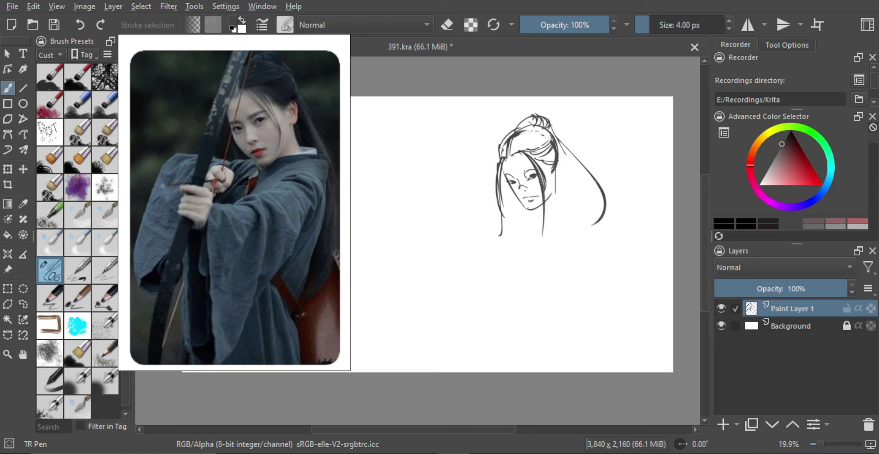
key(ctrl+z)
key(ctrl+z)
drag(553, 127, 614, 213)
drag(589, 183, 616, 252)
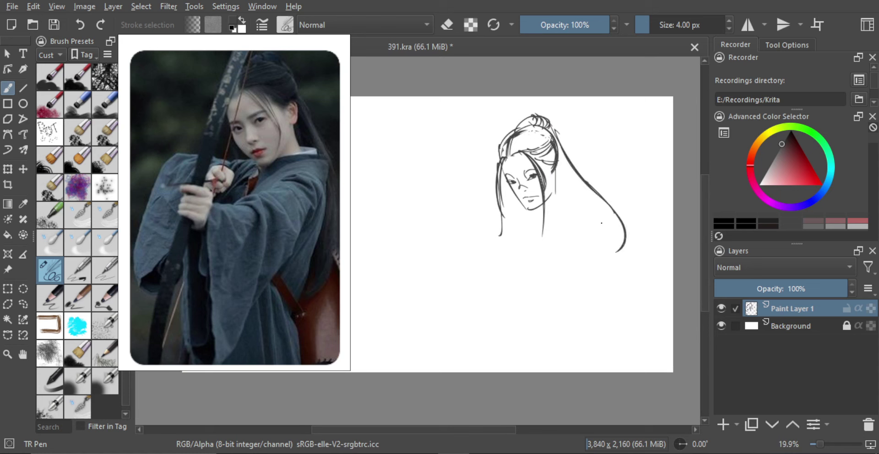
Step: Extend the ponytail contour down toward the canvas's lower edge and finish it with a curled tip
mouse_move(610, 210)
mouse_down()
mouse_move(606, 264)
mouse_move(626, 283)
mouse_move(608, 311)
mouse_up()
key(ctrl+z)
drag(620, 224, 611, 312)
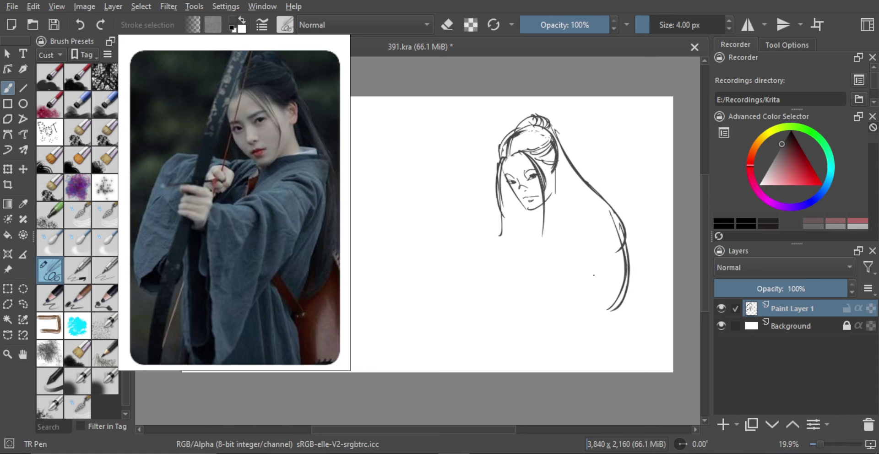
key(ctrl+z)
drag(617, 231, 610, 313)
key(ctrl+z)
drag(622, 281, 606, 339)
key(ctrl+z)
mouse_move(615, 307)
mouse_down()
mouse_move(606, 353)
mouse_move(595, 358)
mouse_up()
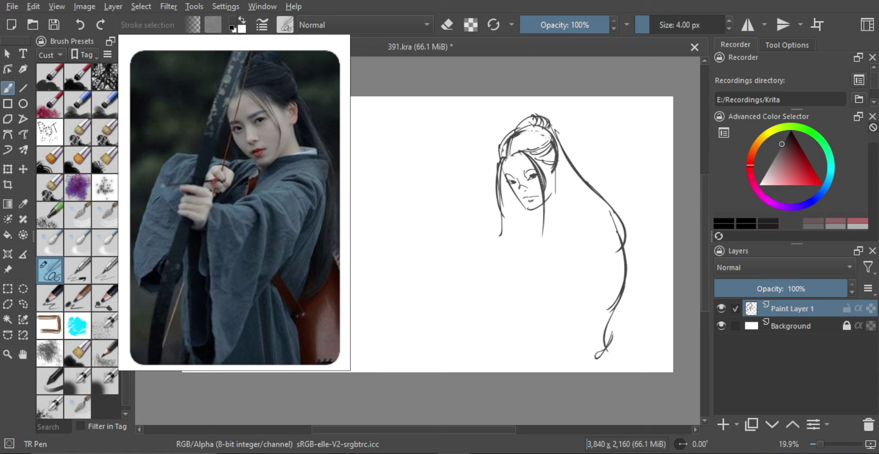
Step: Sketch the ear, neck and crossed robe collar, with curved lines starting the shoulder
drag(540, 207, 579, 197)
scroll(543, 201, up, 1)
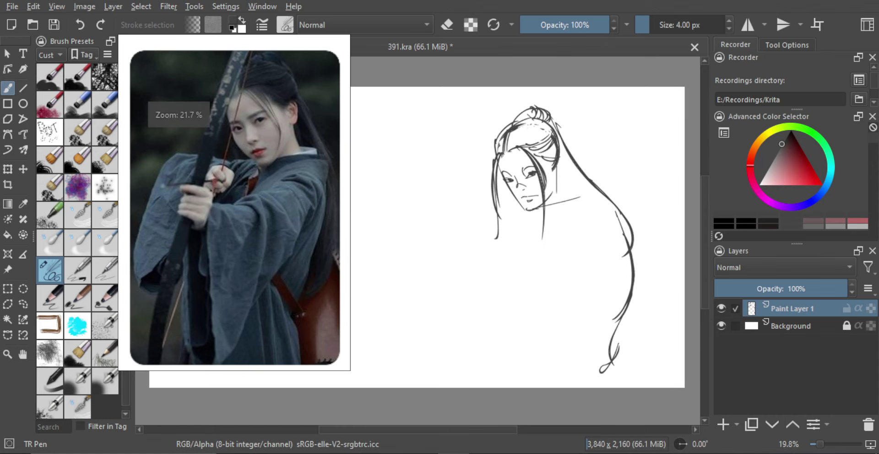
drag(558, 163, 559, 181)
scroll(558, 174, up, 1)
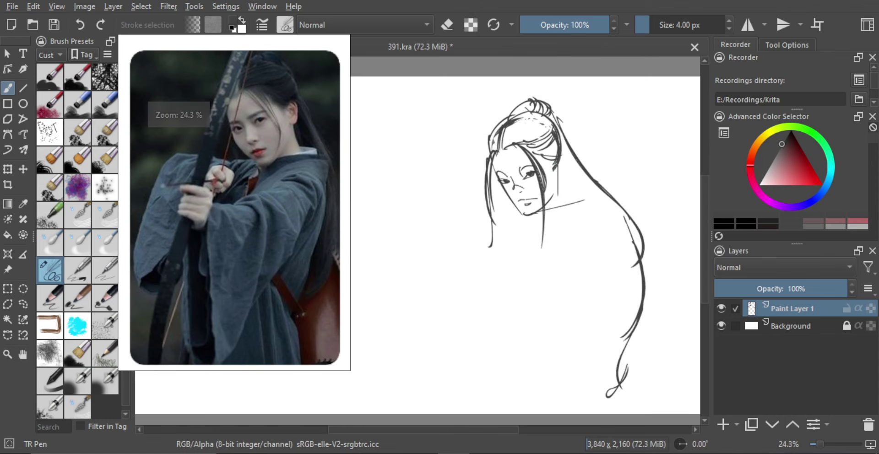
key(e)
key(e)
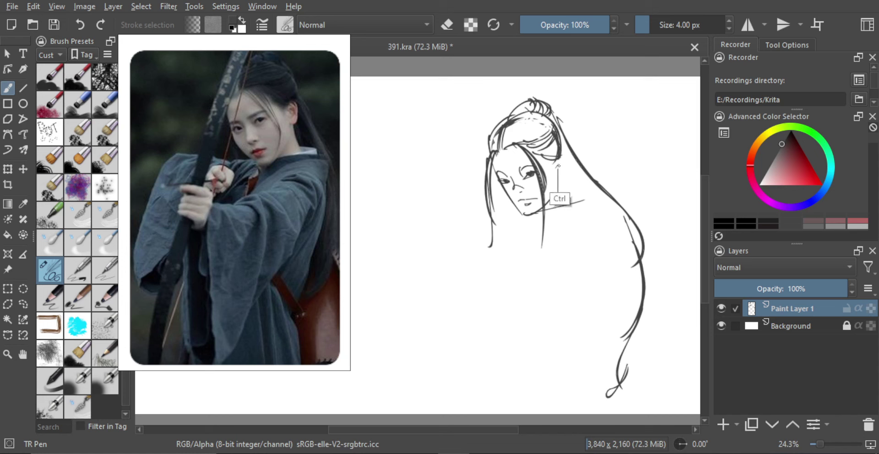
mouse_move(560, 172)
mouse_down()
mouse_move(562, 198)
mouse_move(586, 214)
mouse_up()
drag(573, 230, 599, 199)
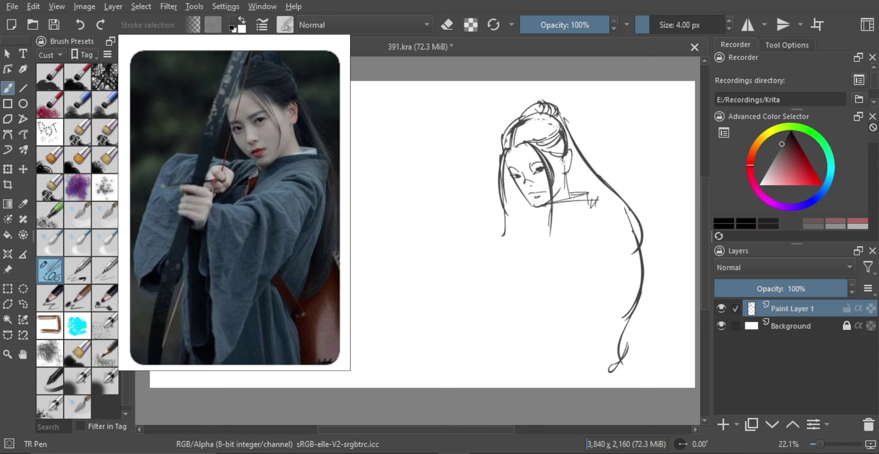
mouse_move(545, 206)
mouse_down()
mouse_move(544, 223)
mouse_move(569, 203)
mouse_up()
mouse_move(536, 232)
mouse_down()
mouse_move(583, 203)
mouse_move(605, 205)
mouse_move(598, 225)
mouse_up()
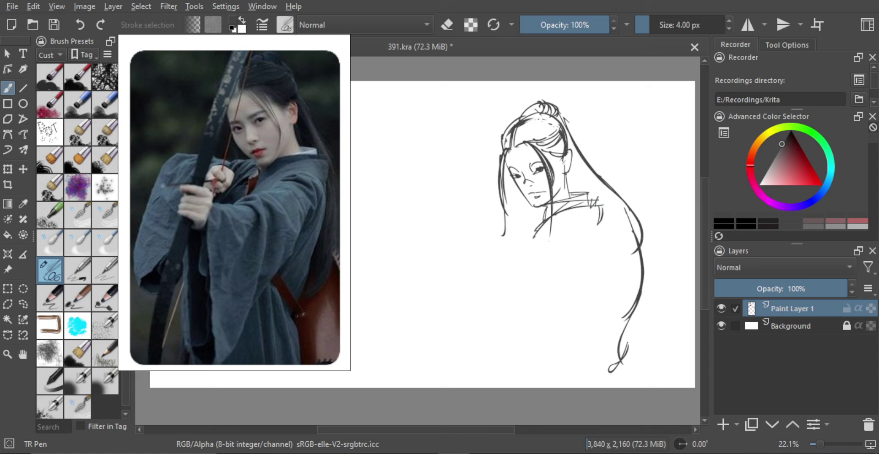
Step: Sketch the raised sleeve below the collar, with its pointed hanging opening and fabric folds
mouse_move(537, 236)
mouse_down()
mouse_move(597, 231)
mouse_move(575, 262)
mouse_move(575, 285)
mouse_up()
drag(576, 285, 590, 268)
mouse_move(574, 236)
mouse_down()
mouse_move(536, 250)
mouse_move(554, 242)
mouse_move(545, 326)
mouse_up()
key(ctrl+z)
mouse_move(552, 249)
mouse_down()
mouse_move(559, 300)
mouse_move(594, 266)
mouse_up()
drag(576, 298, 609, 233)
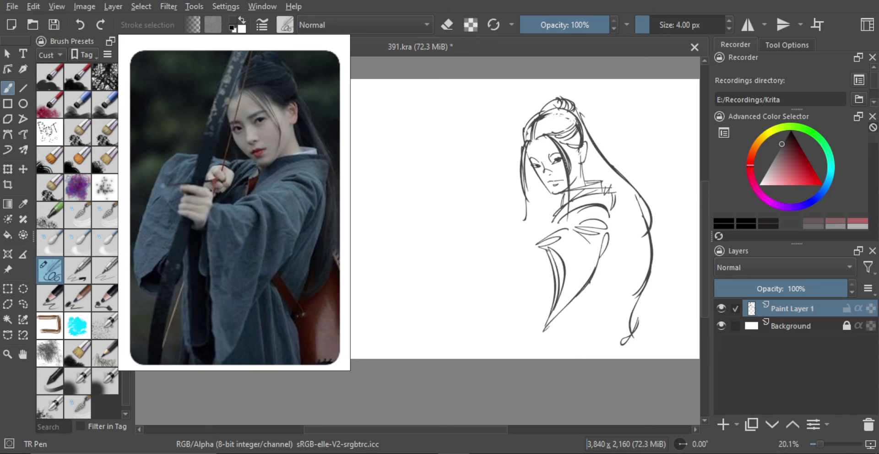
Step: Draw the robe's curved back edge from the shoulder down to the waist, adding short crossing curves at its lower end
drag(616, 204, 578, 302)
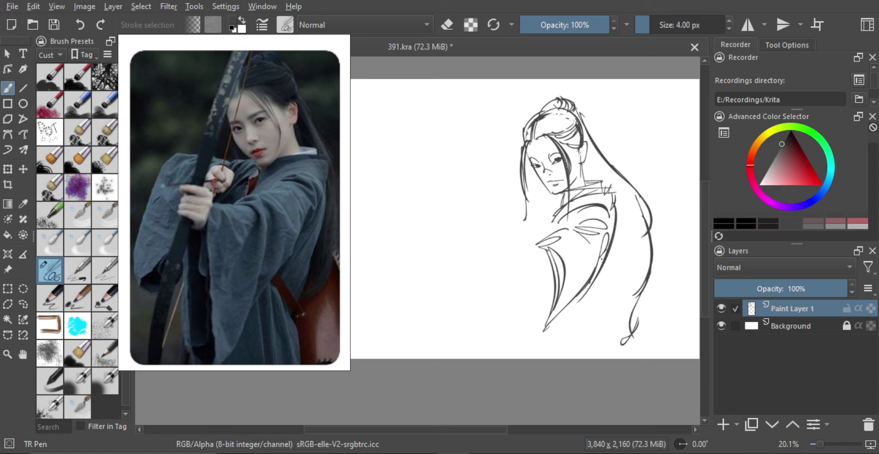
drag(609, 264, 570, 314)
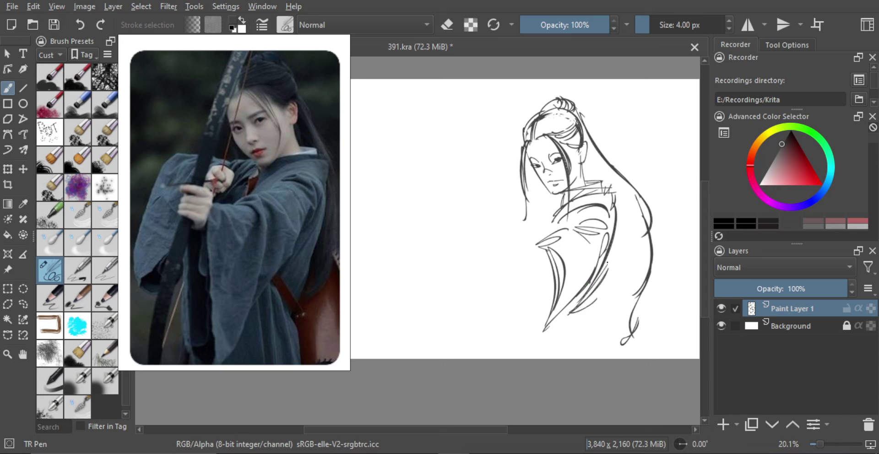
key(ctrl+z)
key(ctrl+z)
drag(610, 260, 568, 319)
drag(568, 317, 592, 294)
key(ctrl+z)
mouse_move(567, 319)
mouse_down()
mouse_move(601, 291)
mouse_move(589, 322)
mouse_move(604, 333)
mouse_up()
key(ctrl+z)
drag(574, 303, 598, 336)
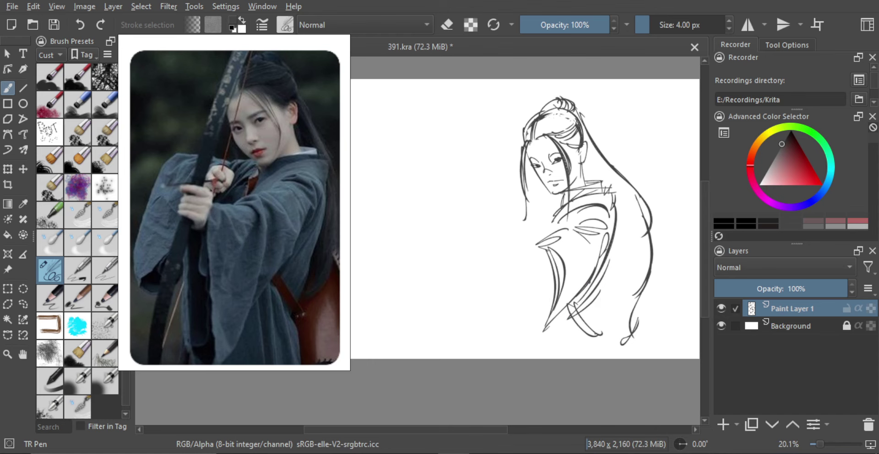
Step: Sketch the clenched hand beside the chin and draw a long diagonal bow line through it from the head to the canvas's lower edge
scroll(542, 205, up, 1)
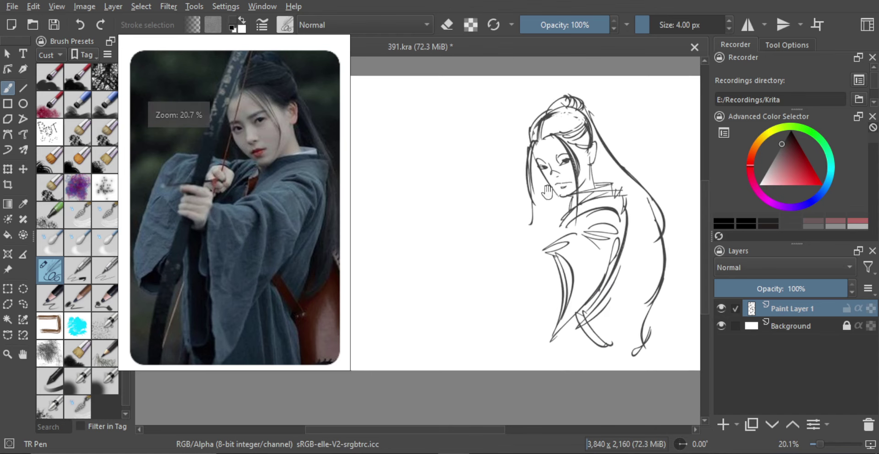
drag(544, 206, 531, 225)
scroll(527, 211, up, 2)
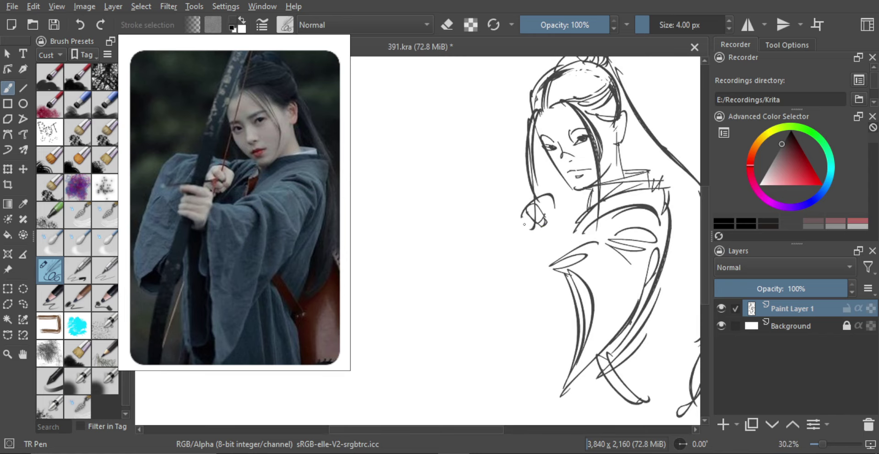
mouse_move(526, 211)
mouse_down()
mouse_move(539, 241)
mouse_move(565, 201)
mouse_move(560, 230)
mouse_up()
scroll(550, 213, up, 1)
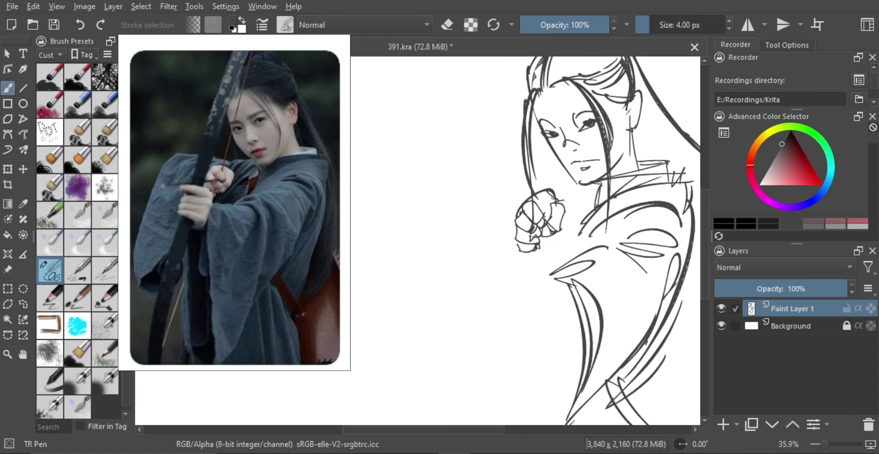
scroll(554, 215, down, 4)
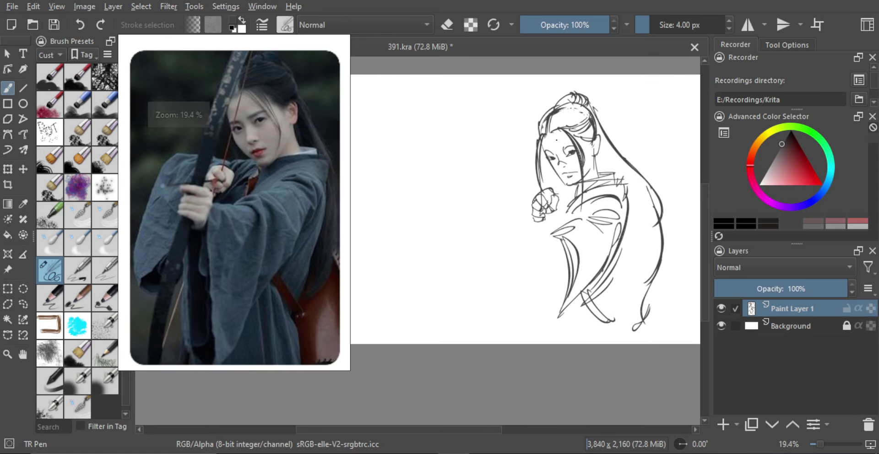
drag(561, 130, 510, 343)
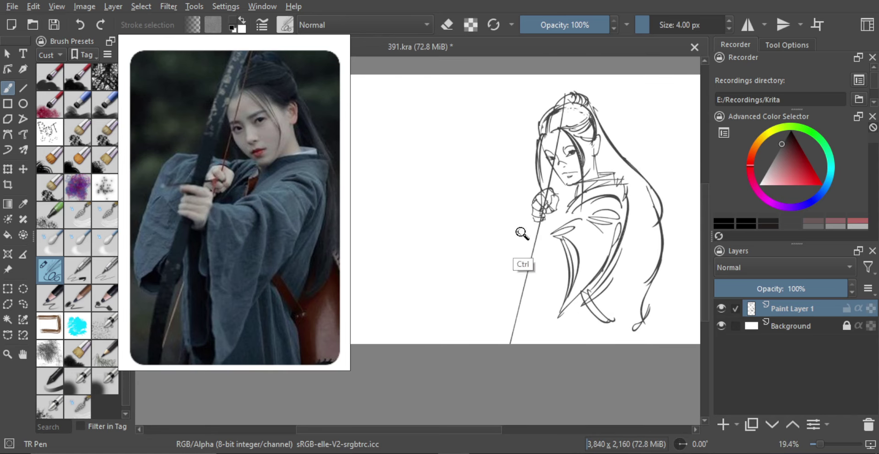
Step: Sketch the second hand on the bow line below the fist, with its upper fingers extended outward
scroll(521, 238, up, 3)
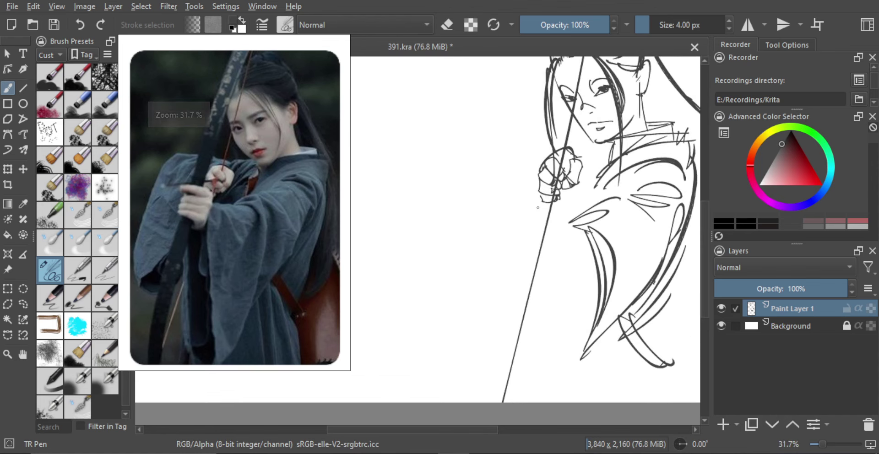
mouse_move(538, 208)
mouse_down()
mouse_move(554, 215)
mouse_move(523, 202)
mouse_move(508, 209)
mouse_move(525, 211)
mouse_up()
key(ctrl+z)
mouse_move(525, 202)
mouse_down()
mouse_move(539, 208)
mouse_move(518, 227)
mouse_move(548, 189)
mouse_move(542, 239)
mouse_move(551, 206)
mouse_move(524, 211)
mouse_move(522, 224)
mouse_move(525, 250)
mouse_move(552, 254)
mouse_up()
key(ctrl+z)
key(ctrl+z)
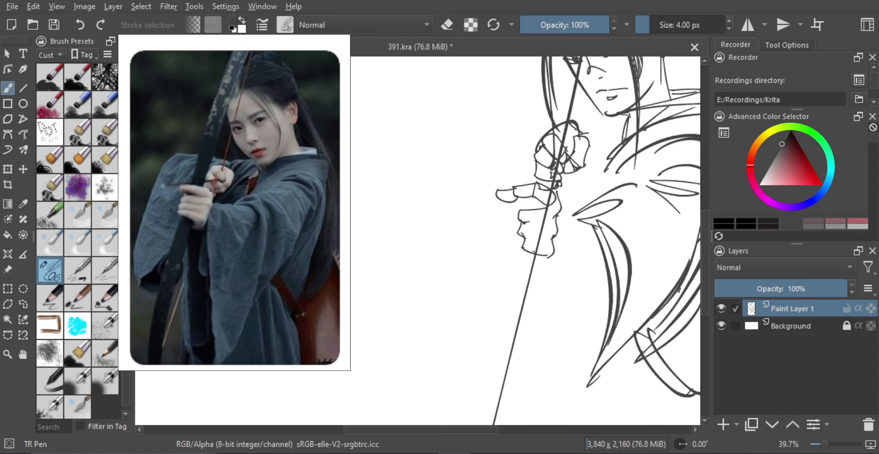
scroll(507, 232, up, 1)
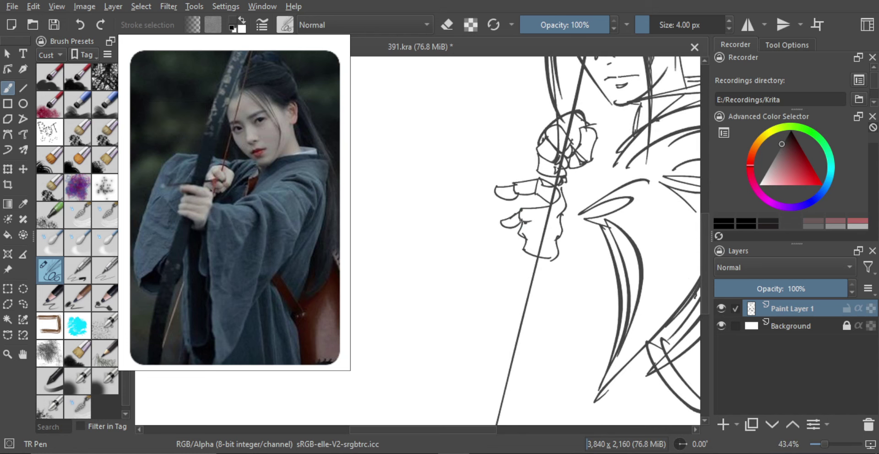
Step: Redraw the second hand's lower fingers curled around the bow line and refine its knuckles
key(ctrl+z)
mouse_move(519, 209)
mouse_down()
mouse_move(503, 226)
mouse_move(519, 238)
mouse_move(508, 246)
mouse_move(521, 251)
mouse_up()
key(ctrl+z)
drag(538, 223, 550, 220)
key(ctrl+z)
key(ctrl+z)
drag(526, 222, 547, 239)
scroll(548, 238, down, 3)
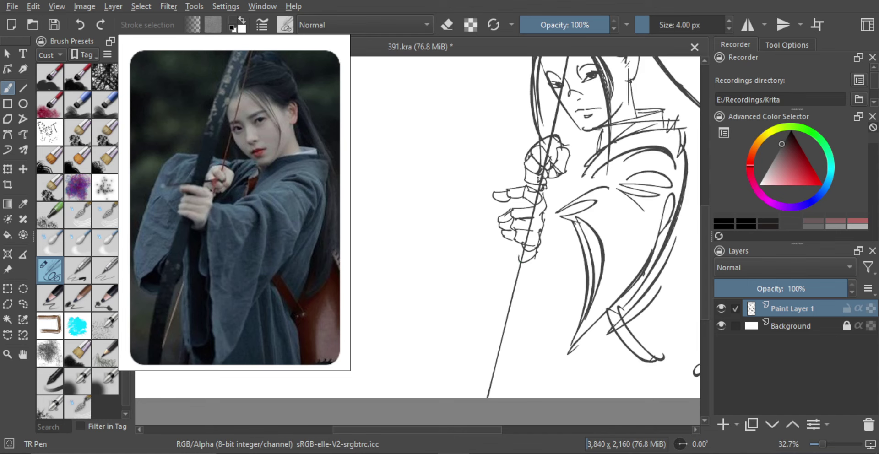
Step: Undo the last stroke and move the whole archer sketch slightly upward on the canvas with the Transform tool
key(ctrl+z)
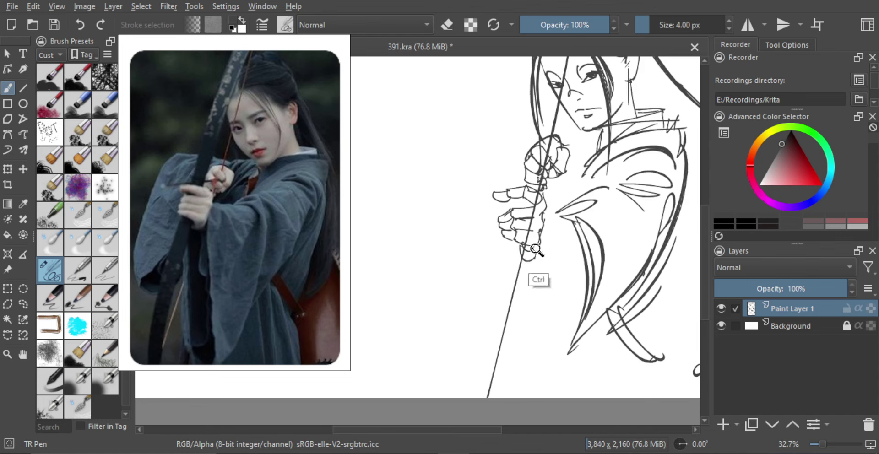
key(ctrl+minus)
key(ctrl+minus)
scroll(548, 258, down, 1)
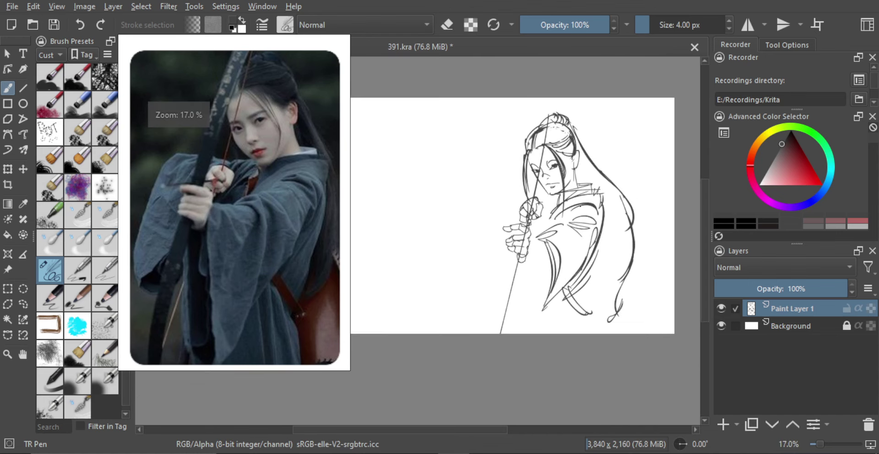
key(ctrl+t)
drag(635, 112, 622, 123)
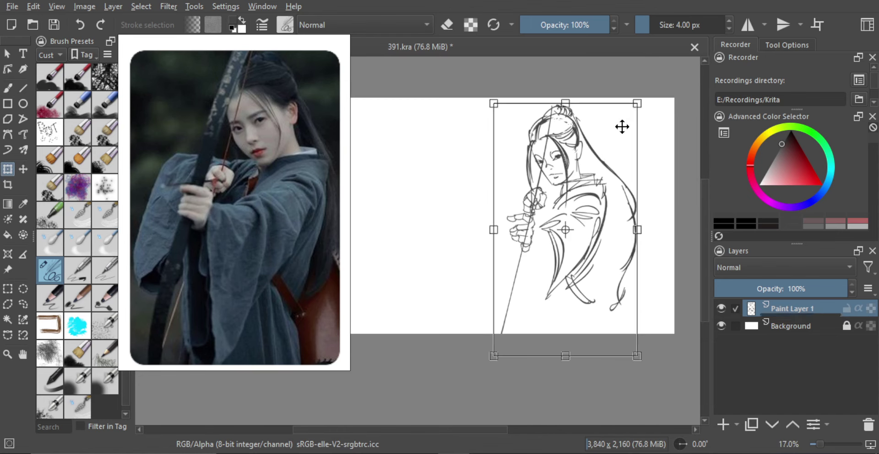
Step: Draw the sleeve's long hanging edges with the brush, from the lower hand's wrist down to the canvas's lower edge
key(b)
drag(572, 184, 563, 198)
drag(542, 232, 525, 346)
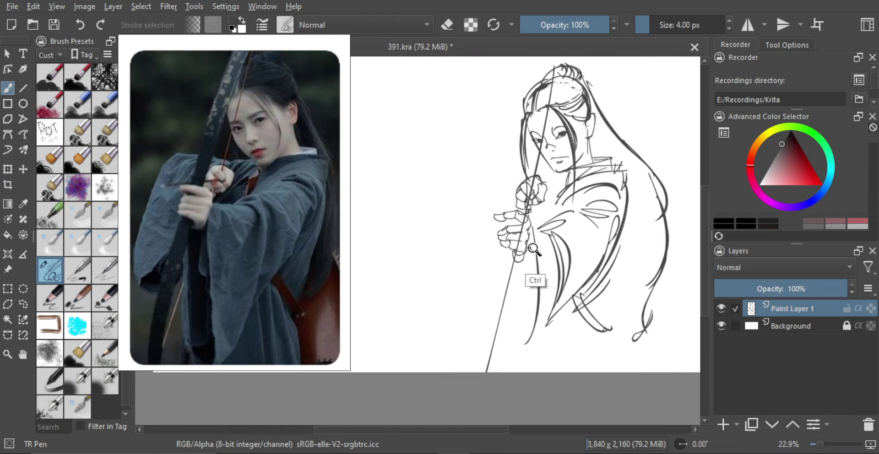
key(ctrl+z)
drag(531, 221, 528, 306)
key(ctrl+z)
mouse_move(522, 371)
mouse_down()
mouse_move(529, 229)
mouse_move(568, 251)
mouse_up()
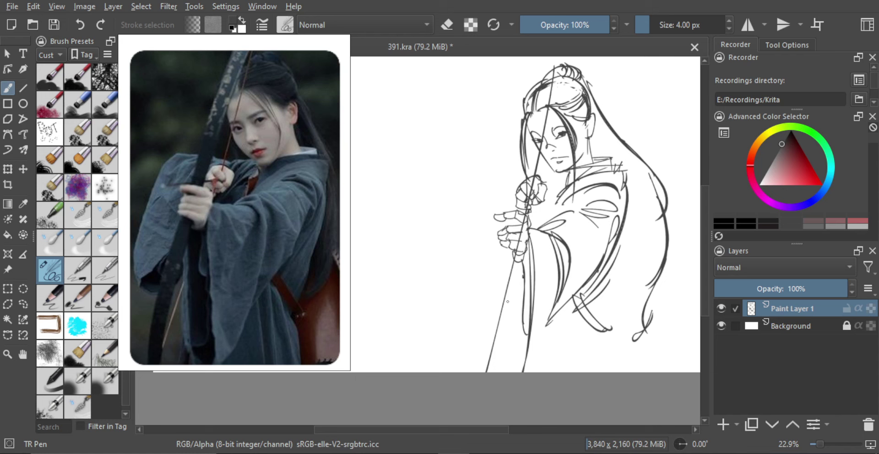
Step: Add long narrow strokes below the lower hand, running down between the diagonal bow line and the hanging sleeve edge
mouse_move(511, 253)
mouse_down()
mouse_move(503, 372)
mouse_move(510, 323)
mouse_up()
key(ctrl+z)
drag(511, 253, 508, 372)
drag(510, 259, 513, 372)
key(ctrl+z)
drag(511, 259, 513, 371)
drag(510, 285, 516, 372)
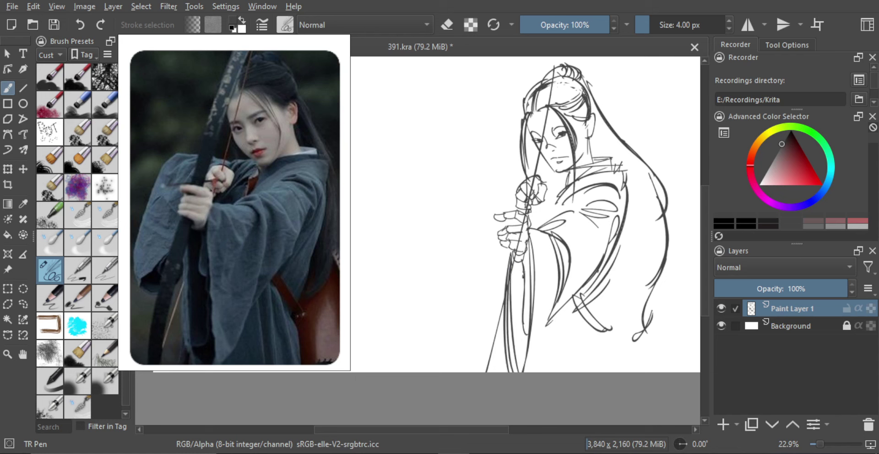
key(ctrl+z)
key(ctrl+z)
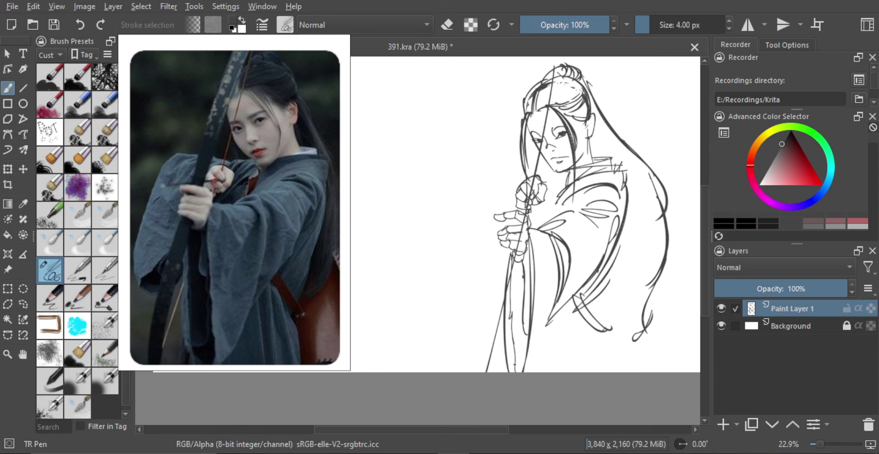
Step: Delete the diagonal bow line below and across the lower hand using freehand selections, clearing each selection
ctrl+scroll(507, 255, down, 2)
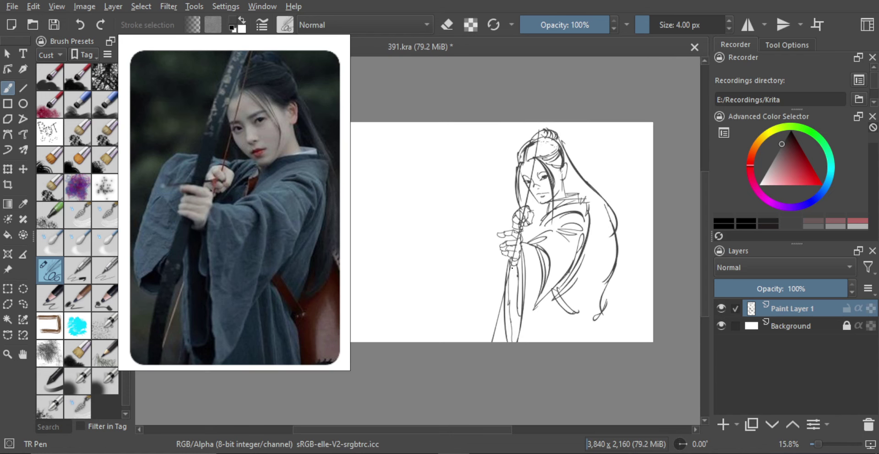
scroll(503, 268, up, 3)
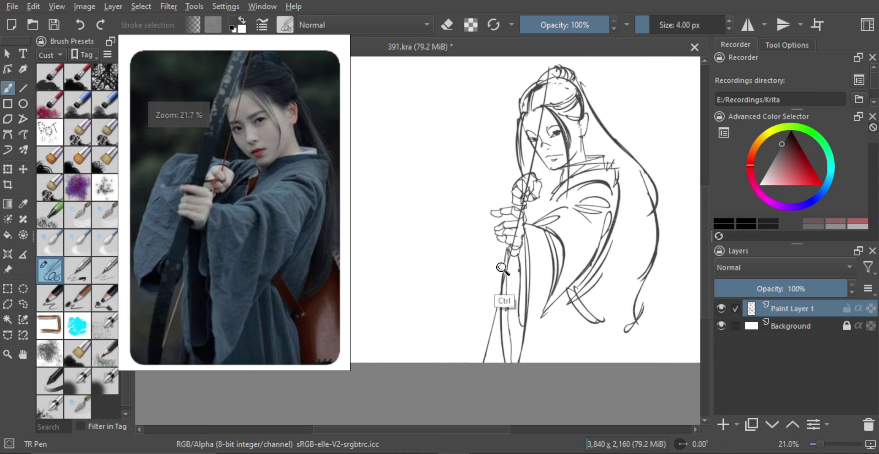
key(l)
mouse_move(503, 269)
mouse_down()
mouse_move(505, 242)
mouse_move(505, 308)
mouse_move(518, 264)
mouse_move(510, 240)
mouse_up()
key(Delete)
key(ctrl+shift+a)
scroll(516, 243, up, 2)
mouse_move(514, 212)
mouse_down()
mouse_move(513, 220)
mouse_move(518, 205)
mouse_up()
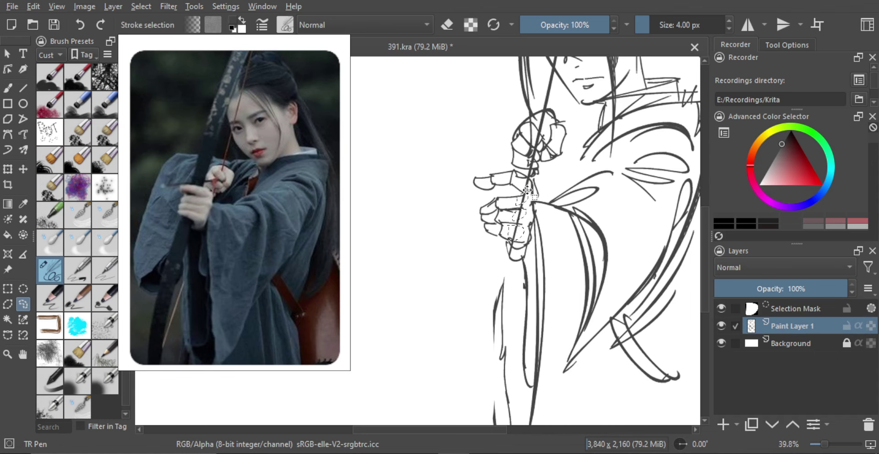
key(Delete)
key(ctrl+shift+a)
scroll(545, 228, down, 3)
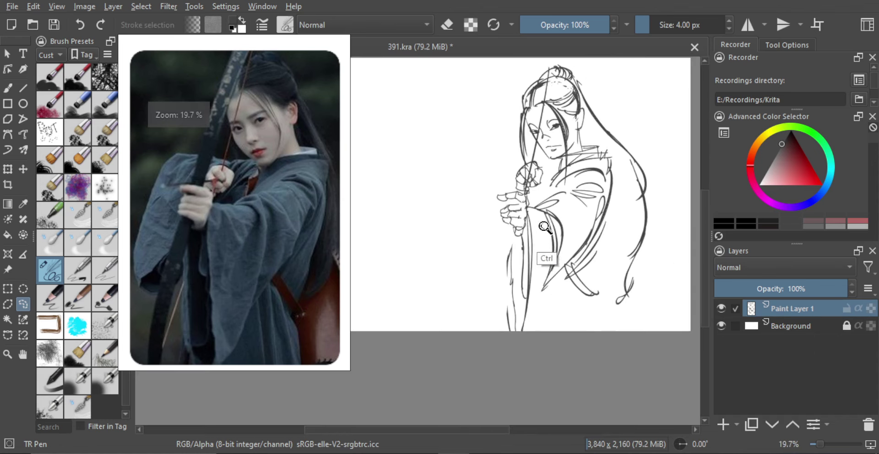
Step: Delete the overlapping lines inside the fist with a freehand selection, clear the selection and return to the brush
scroll(547, 215, up, 4)
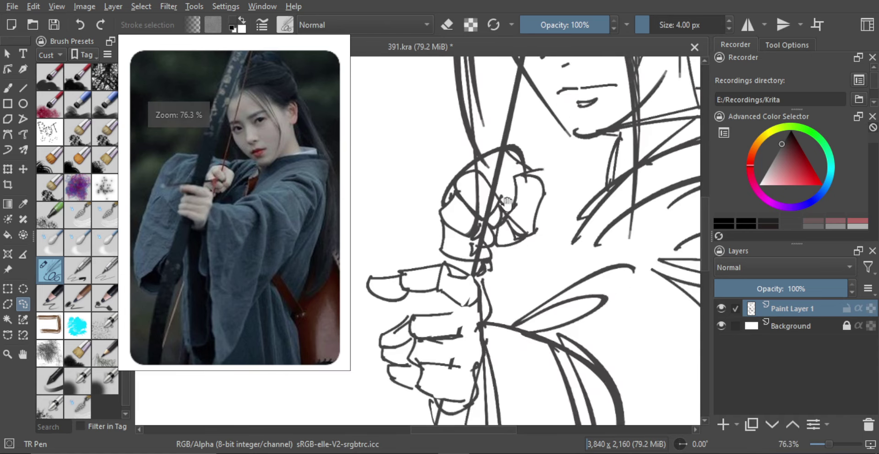
scroll(515, 208, up, 1)
mouse_move(508, 203)
mouse_down()
mouse_move(534, 212)
mouse_move(511, 216)
mouse_move(523, 194)
mouse_up()
key(ctrl+z)
key(ctrl+z)
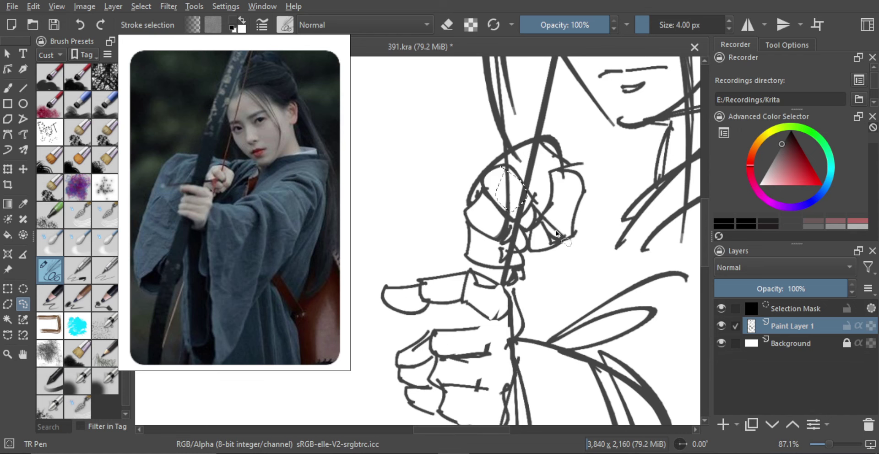
key(ctrl+shift+a)
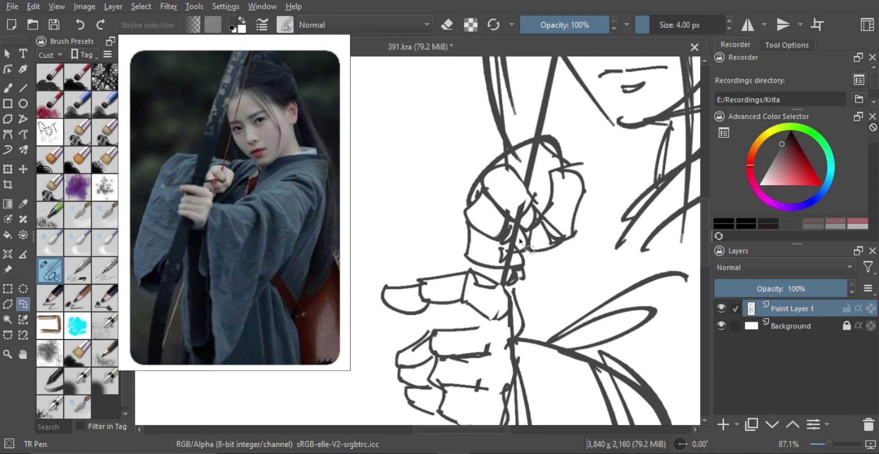
scroll(520, 240, down, 6)
key(b)
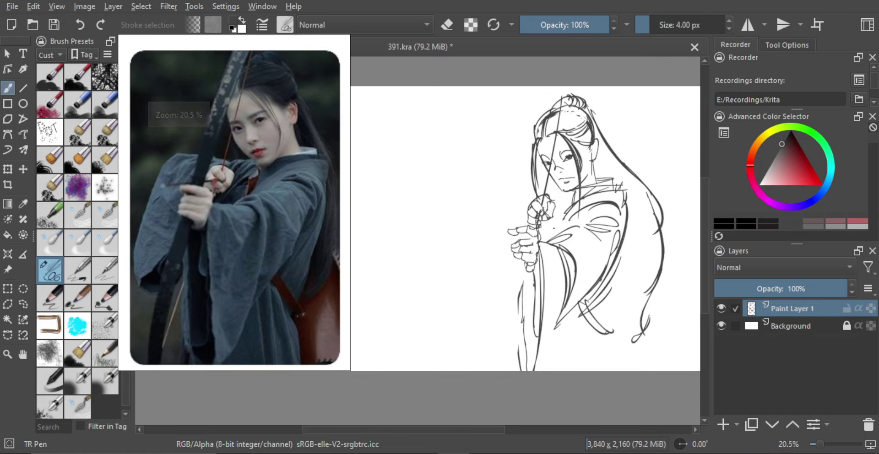
scroll(517, 231, down, 1)
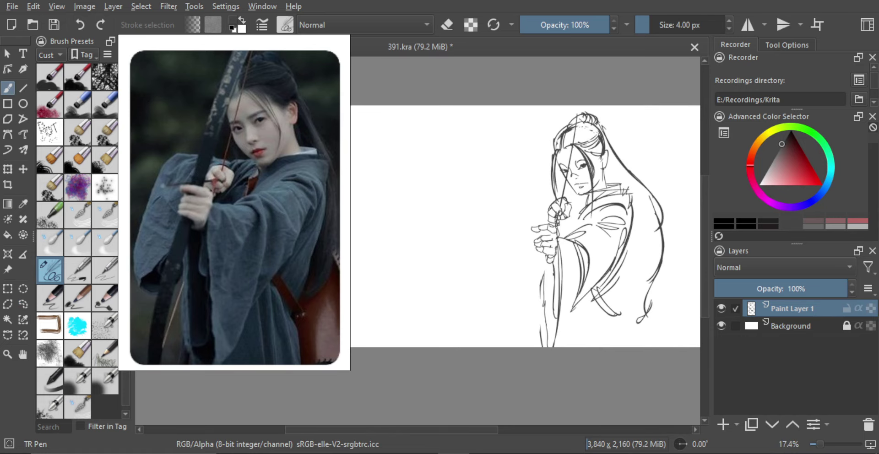
key(ctrl+z)
drag(498, 235, 562, 215)
mouse_move(497, 231)
mouse_down()
mouse_move(508, 239)
mouse_move(497, 234)
mouse_up()
key(ctrl+z)
key(ctrl+z)
key(ctrl+z)
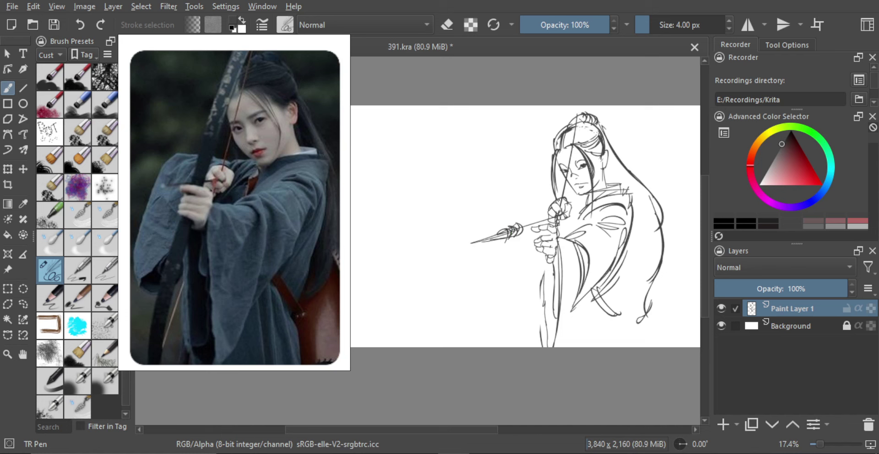
key(ctrl+z)
drag(472, 251, 505, 233)
key(ctrl+z)
key(ctrl+z)
key(ctrl+z)
key(ctrl+z)
key(ctrl+z)
key(ctrl+z)
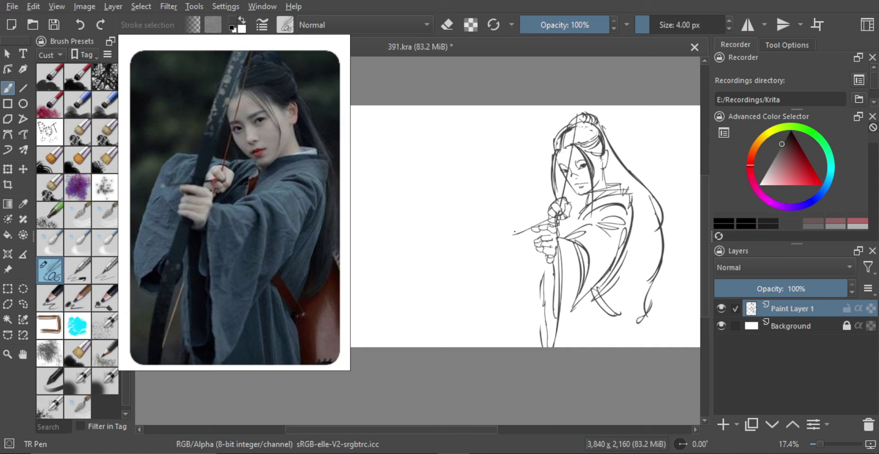
key(ctrl+z)
key(ctrl+z)
key(ctrl+z)
Step: Sketch a short arrow from the fist across the lower hand's upper finger, adding a narrow arrowhead
drag(516, 231, 560, 217)
drag(506, 234, 523, 227)
scroll(520, 225, up, 1)
key(ctrl+z)
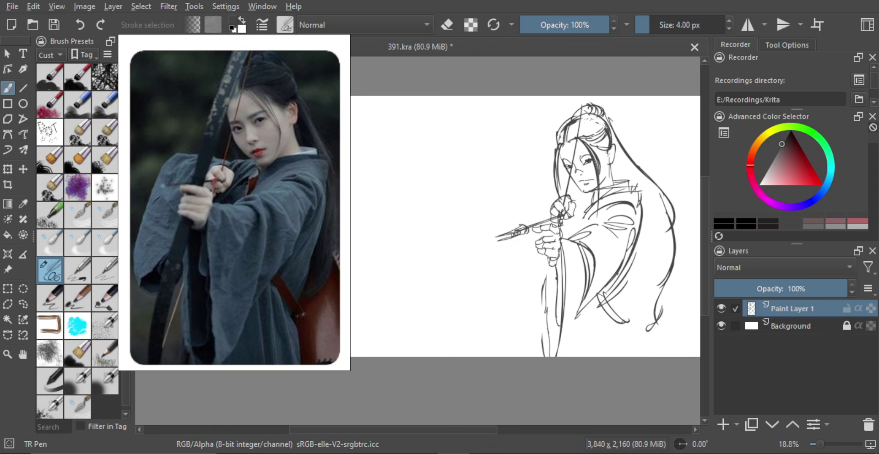
key(ctrl+z)
scroll(591, 321, up, 1)
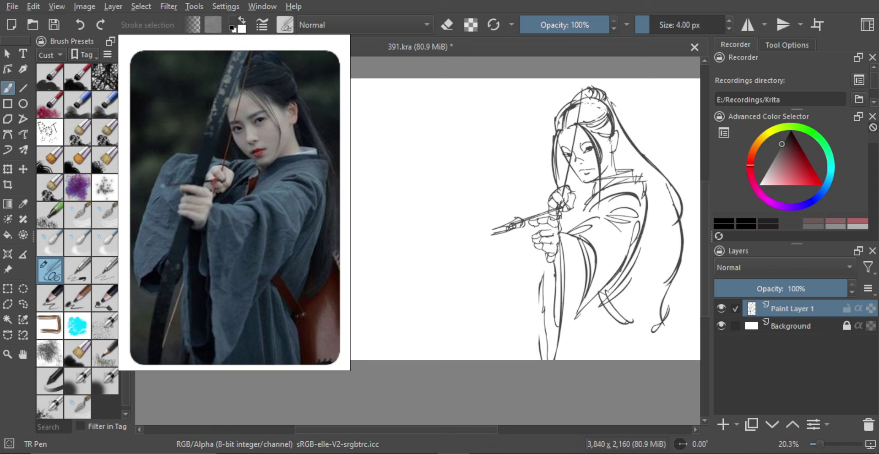
Step: Draw the outer edge of the bow's lower limb, curving out from the lower hand down to the canvas's lower edge
drag(539, 228, 503, 307)
key(ctrl+z)
mouse_move(538, 231)
mouse_down()
mouse_move(517, 281)
mouse_move(512, 361)
mouse_up()
key(ctrl+z)
drag(514, 280, 511, 361)
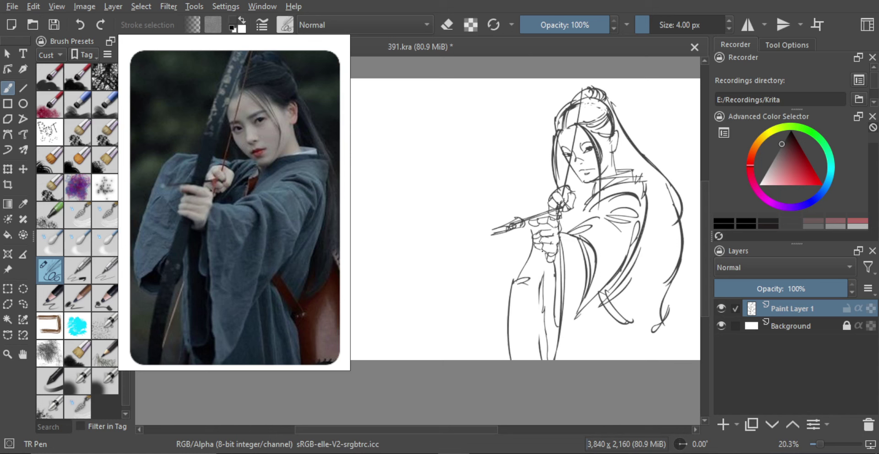
key(ctrl+z)
Step: Draw the inner edge of the bow's lower limb as a long curve reaching the canvas's lower edge
mouse_move(536, 291)
mouse_down()
mouse_move(530, 361)
mouse_move(530, 350)
mouse_up()
drag(534, 284, 531, 350)
key(ctrl+z)
key(ctrl+z)
drag(533, 284, 528, 361)
drag(531, 287, 528, 361)
Step: Sketch the bow's grip as two near-vertical lines rising from the lower hand past the arrow
drag(541, 220, 533, 258)
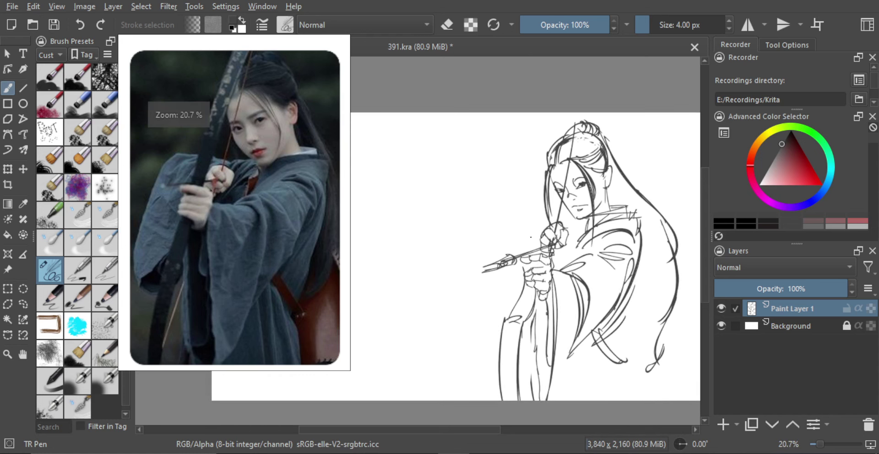
drag(518, 204, 524, 280)
key(ctrl+z)
key(ctrl+z)
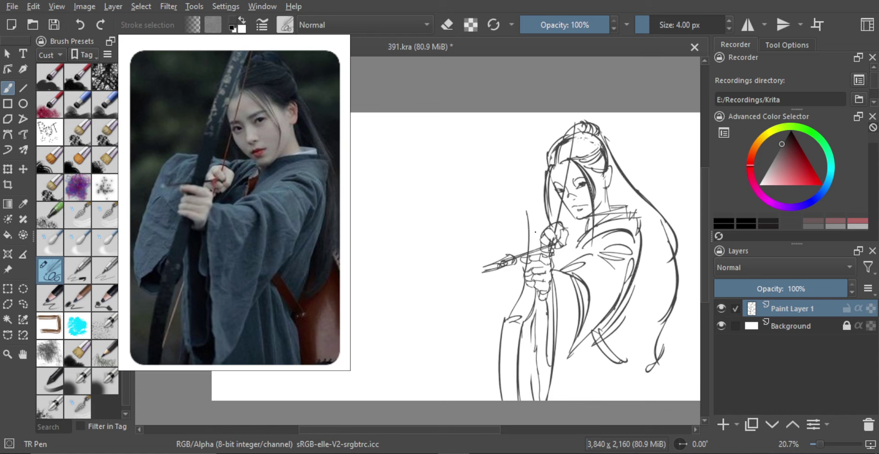
key(ctrl+z)
key(ctrl+z)
mouse_move(530, 214)
mouse_down()
mouse_move(512, 311)
mouse_move(519, 307)
mouse_up()
key(ctrl+z)
drag(541, 213, 539, 258)
key(ctrl+z)
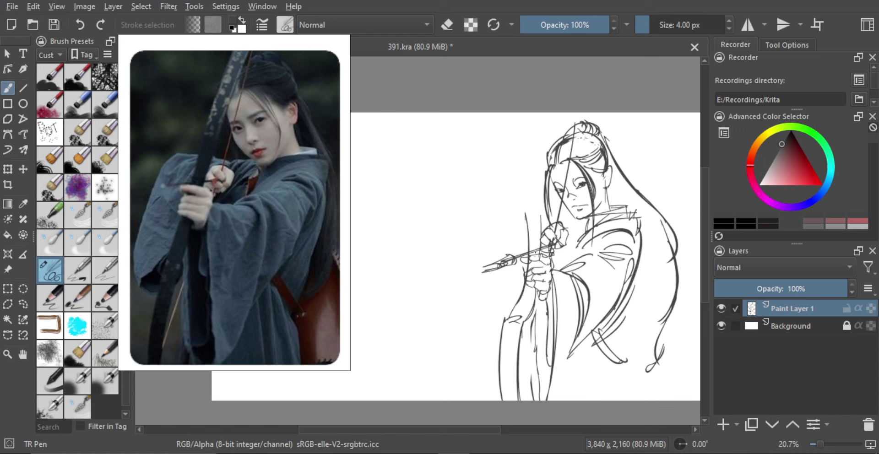
Step: Draw the bow's upper limb as two curves sweeping from the grip past the head to the canvas's upper edge
key(minus)
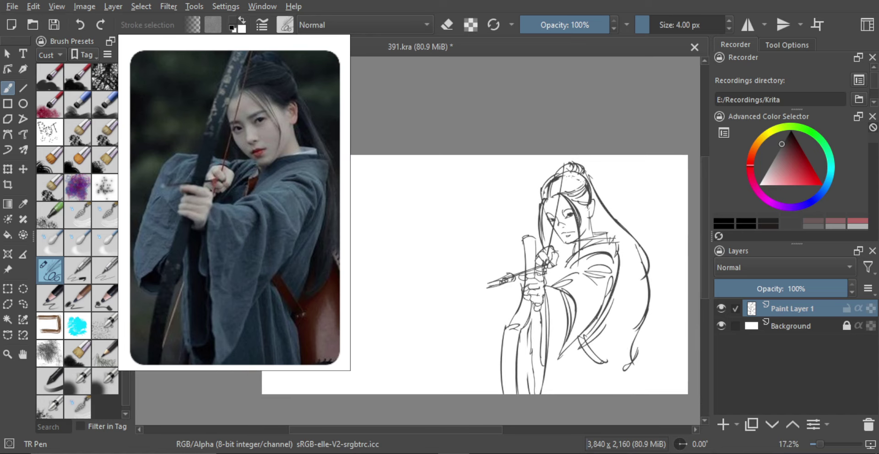
drag(548, 156, 525, 247)
key(ctrl+z)
drag(549, 155, 525, 248)
drag(565, 155, 535, 243)
key(ctrl+z)
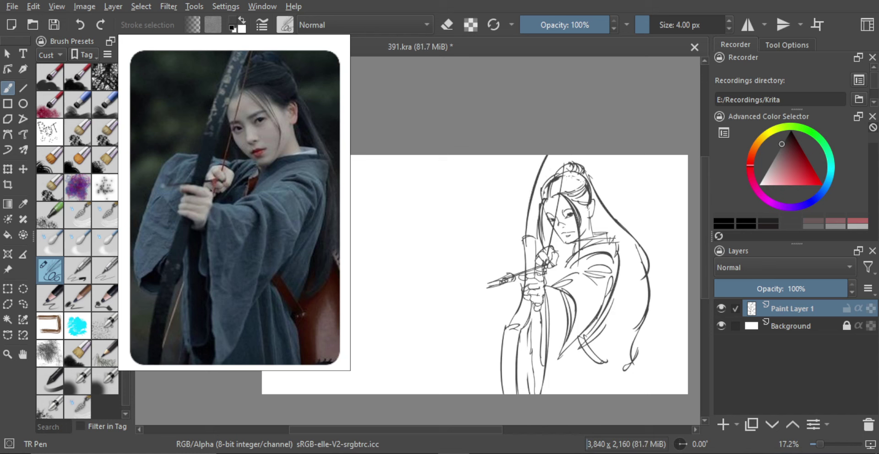
mouse_move(558, 155)
mouse_down()
mouse_move(538, 220)
mouse_move(544, 183)
mouse_up()
key(e)
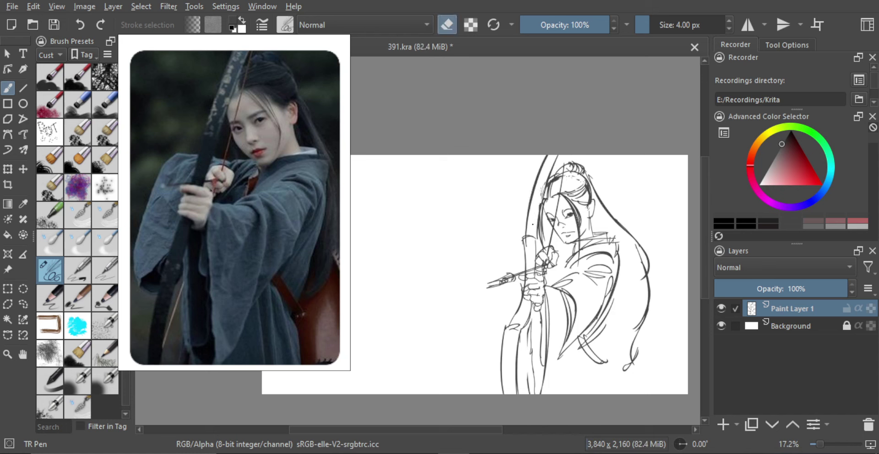
key(e)
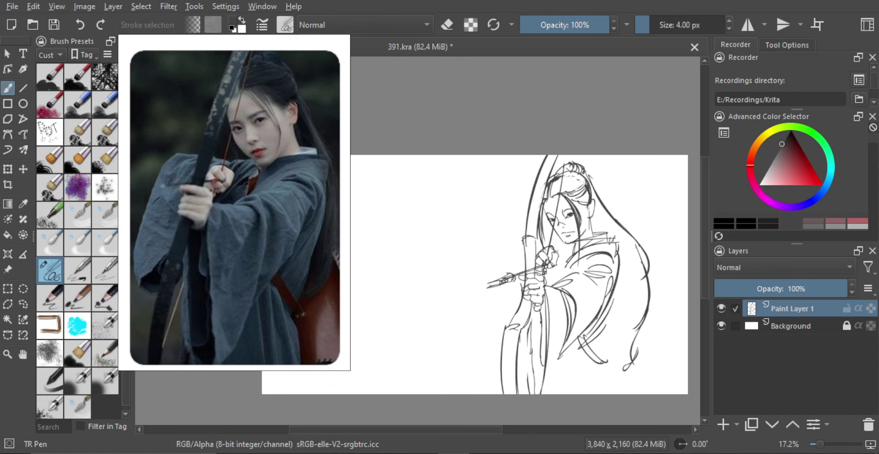
Step: Flip the canvas view horizontally and back to check the whole sketch's proportions
key(minus)
key(m)
key(m)
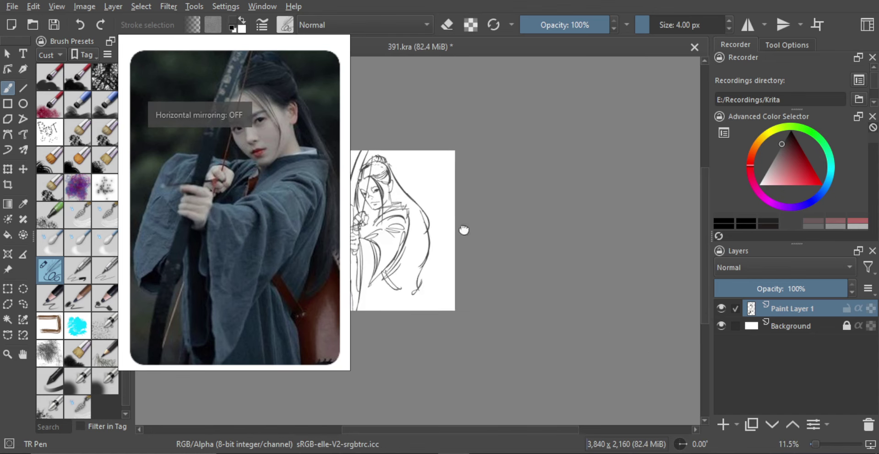
drag(463, 230, 590, 210)
drag(517, 220, 517, 165)
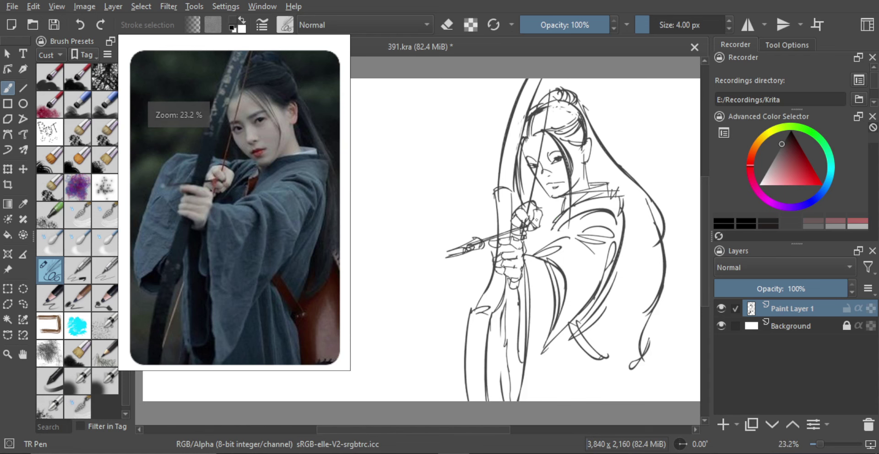
drag(520, 206, 531, 214)
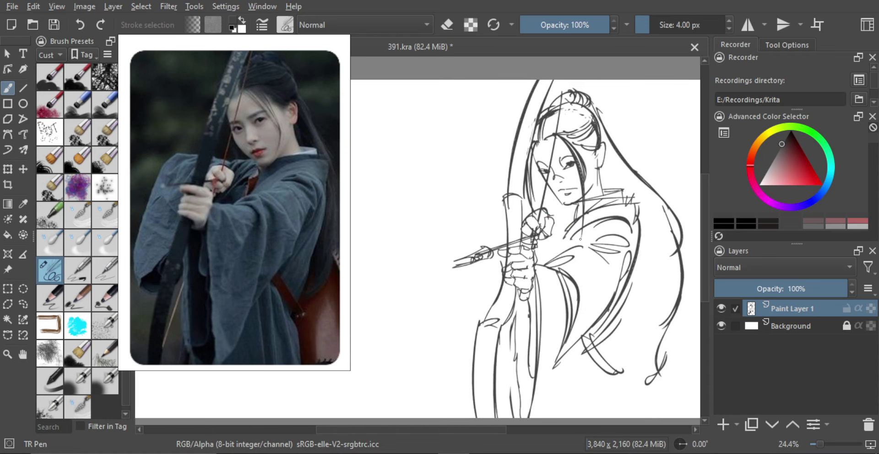
Step: Add a new paint layer and sketch the wrist lines around the fist holding the arrow
key(Insert)
mouse_move(551, 206)
mouse_down()
mouse_move(540, 242)
mouse_move(563, 217)
mouse_up()
drag(541, 246, 564, 220)
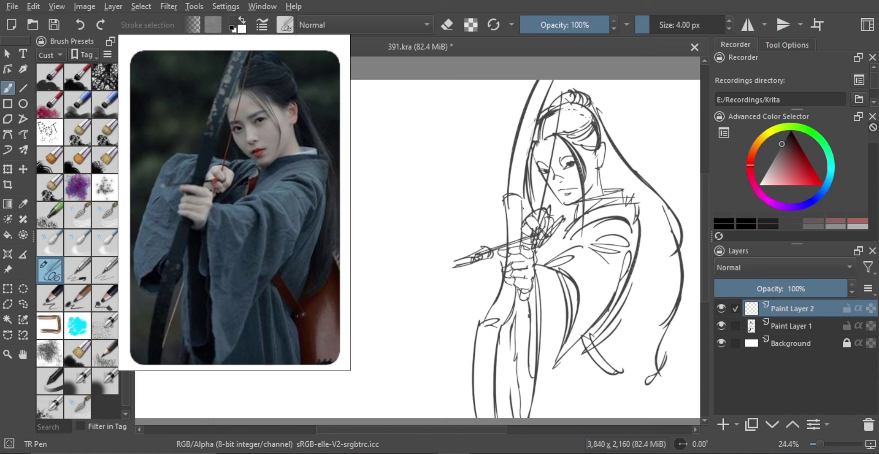
Step: Draw a curved sleeve edge for the drawing arm, from the bow grip down to the arrowhead
drag(511, 220, 490, 247)
drag(522, 202, 481, 248)
drag(485, 260, 507, 273)
key(ctrl+z)
key(ctrl+z)
drag(520, 208, 480, 249)
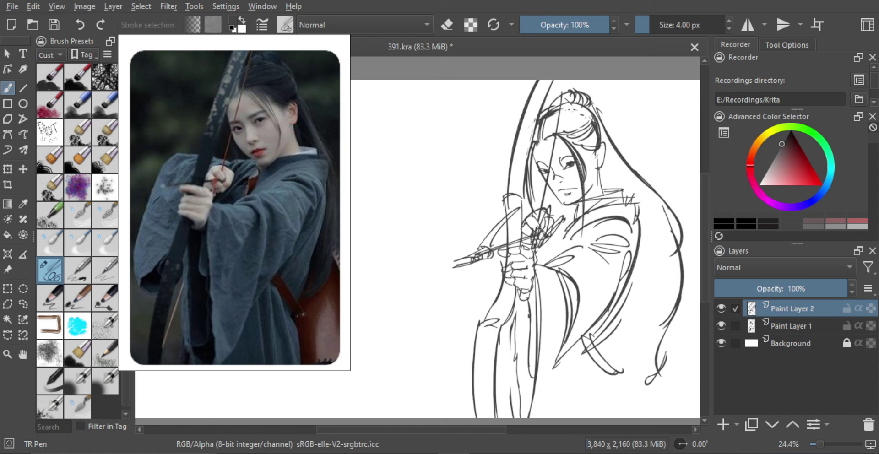
drag(474, 202, 549, 200)
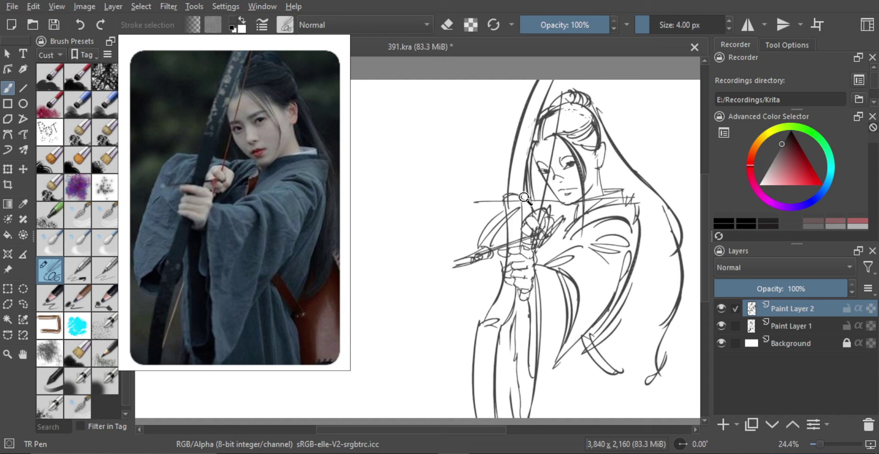
key(ctrl+z)
mouse_move(474, 203)
mouse_down()
mouse_move(552, 204)
mouse_move(533, 214)
mouse_up()
key(ctrl+z)
key(ctrl+z)
key(ctrl+z)
drag(456, 217, 566, 207)
key(ctrl+z)
key(ctrl+z)
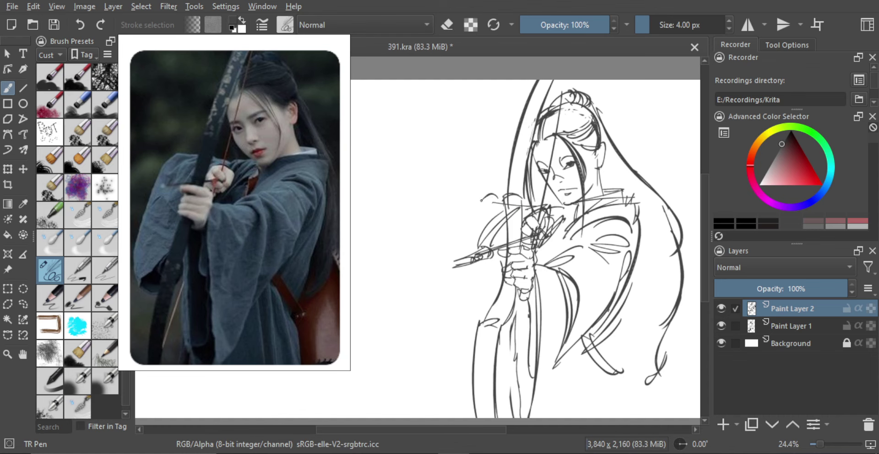
Step: Draw the outer edge of the archer's hanging sleeve as one long curve sweeping down beside the arrowhead and hooking in at the hem
drag(481, 201, 461, 237)
scroll(499, 219, down, 2)
mouse_move(486, 211)
mouse_down()
mouse_move(493, 201)
mouse_move(477, 301)
mouse_up()
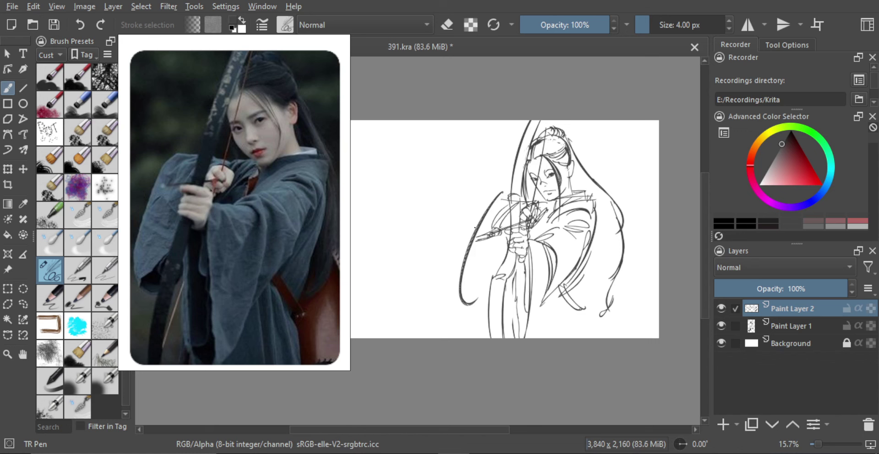
key(ctrl+z)
drag(494, 196, 464, 303)
key(ctrl+z)
drag(498, 192, 469, 304)
Step: Draw the sleeve's lower inner edge as a curve from the bow hand down to the hem
drag(501, 248, 469, 287)
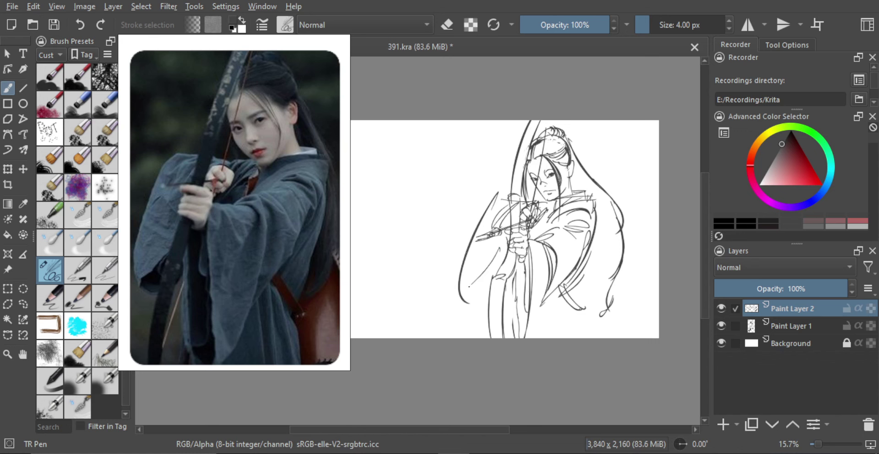
key(ctrl+z)
mouse_move(499, 253)
mouse_down()
mouse_move(502, 293)
mouse_move(476, 292)
mouse_up()
key(ctrl+z)
scroll(525, 185, up, 2)
Step: Lasso around the fist gripping the bow and clear the selection
key(l)
mouse_move(513, 235)
mouse_down()
mouse_move(525, 207)
mouse_move(553, 242)
mouse_move(520, 270)
mouse_up()
click(561, 252)
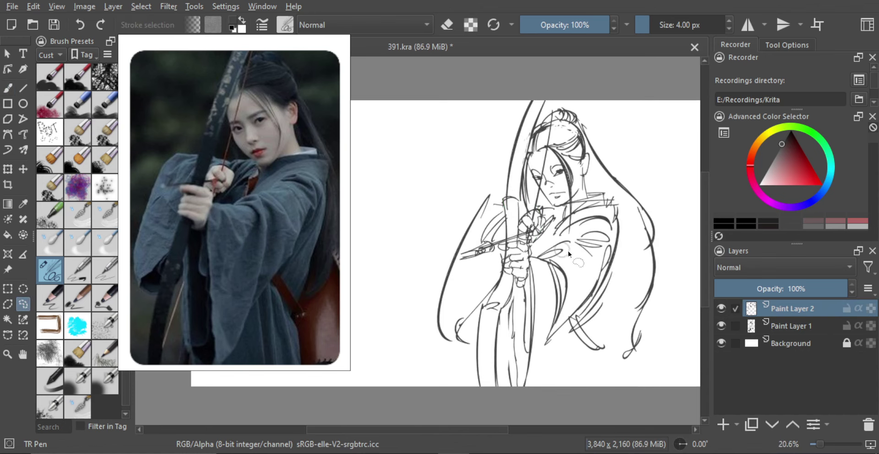
scroll(569, 253, down, 2)
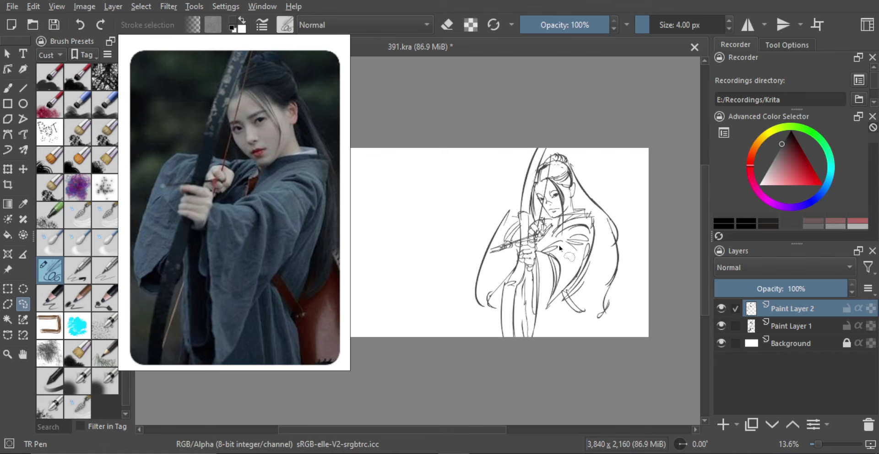
key(b)
Step: Draw the sleeve's squared upper corner and top edge across to the bow grip, and erase the outer line's overshoot
scroll(512, 225, up, 3)
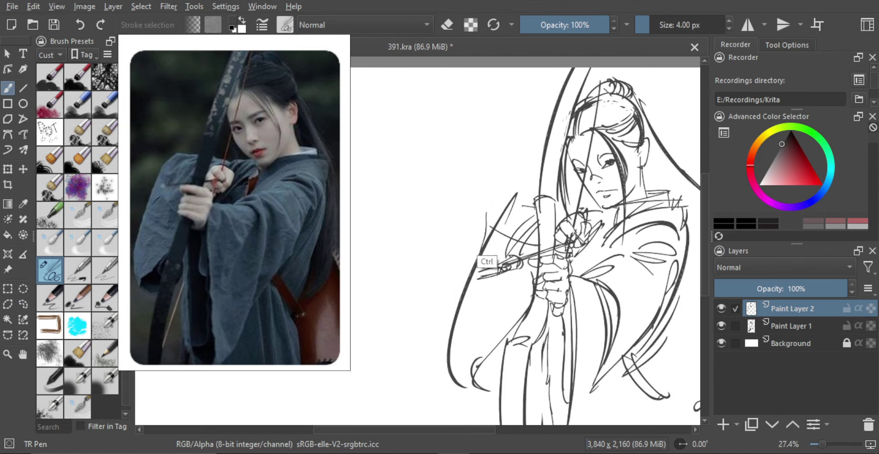
drag(477, 258, 486, 222)
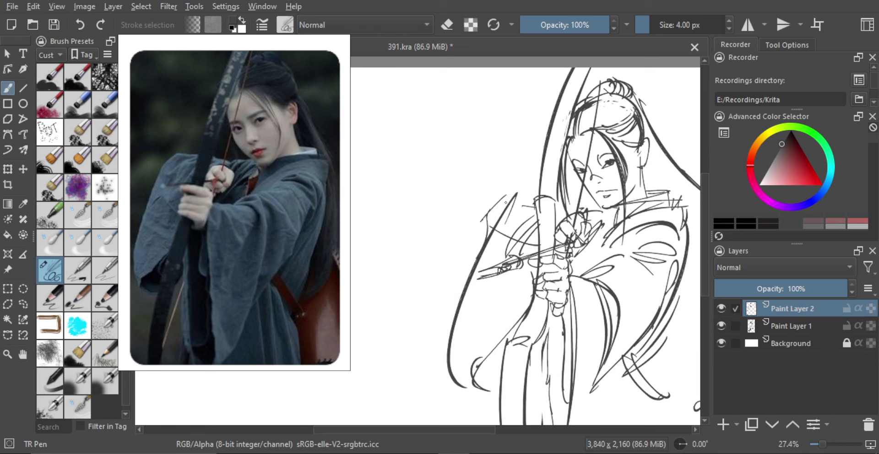
key(ctrl+z)
mouse_move(533, 203)
mouse_down()
mouse_move(514, 203)
mouse_move(535, 203)
mouse_move(488, 224)
mouse_move(488, 235)
mouse_up()
key(ctrl+z)
key(ctrl+z)
key(e)
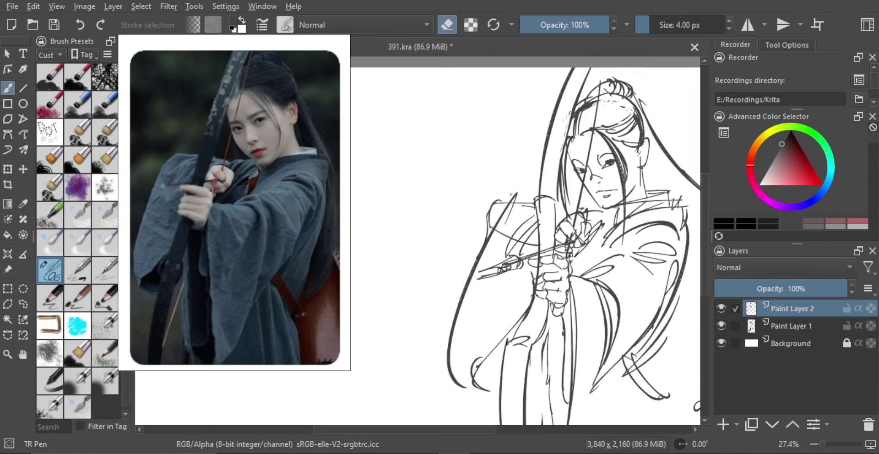
key(e)
scroll(504, 200, down, 5)
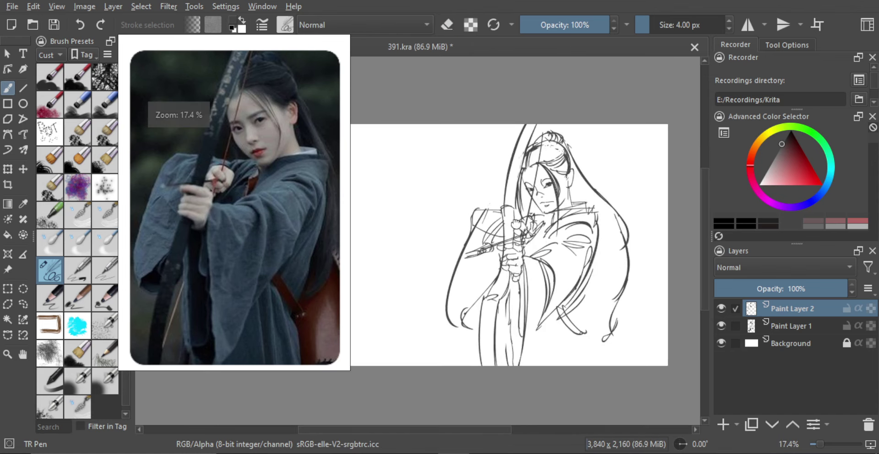
scroll(568, 232, down, 1)
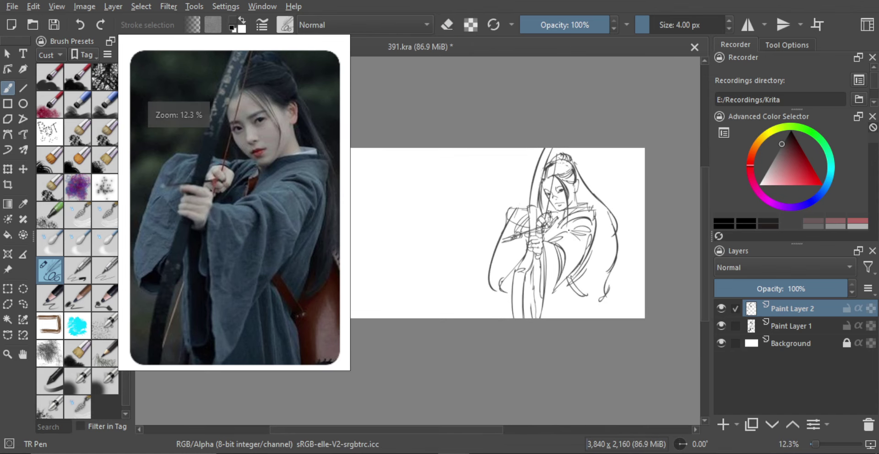
Step: Merge Paint Layer 2 down into Paint Layer 1 and nudge the sketch slightly
key(t)
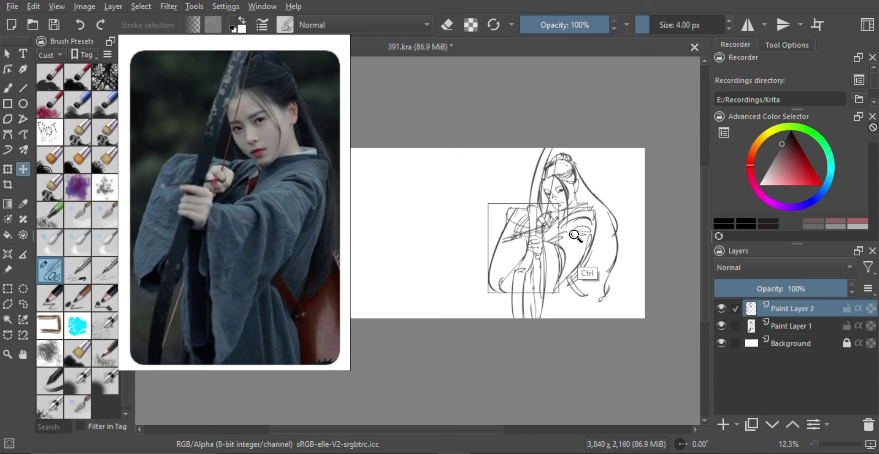
key(ctrl+e)
drag(584, 240, 581, 238)
scroll(580, 237, down, 1)
key(b)
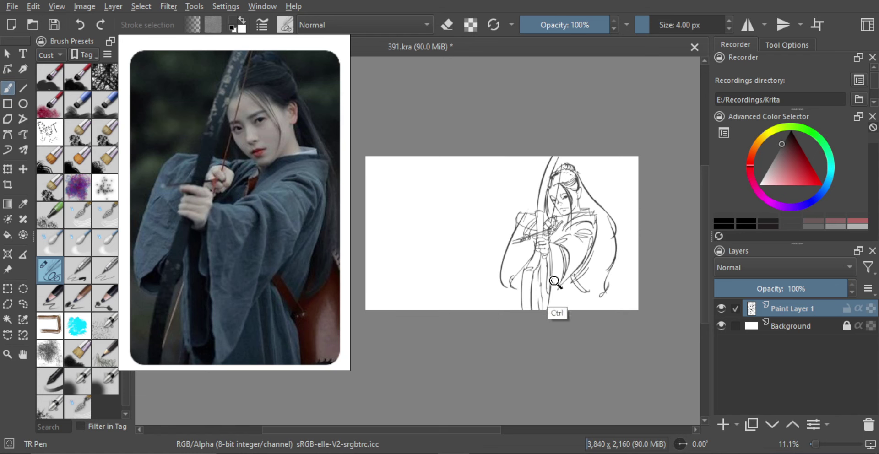
Step: Draw robe lines from the waist beside the bow sleeve down to the canvas's lower edge
scroll(558, 321, up, 2)
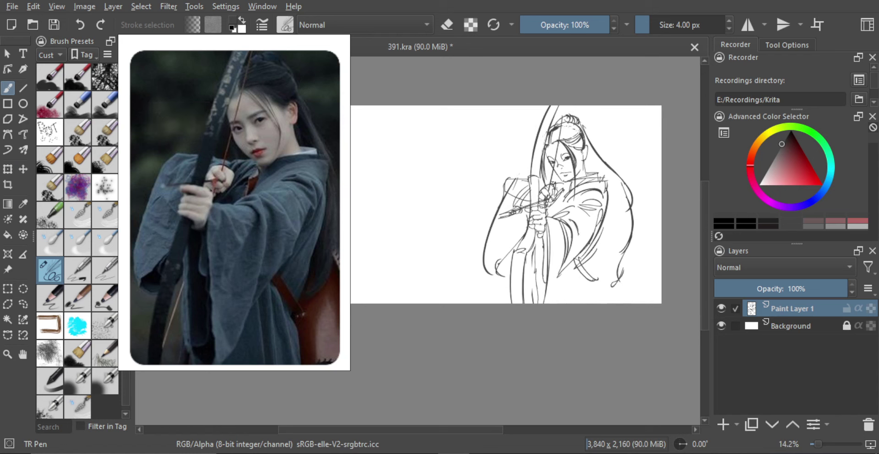
drag(579, 225, 562, 303)
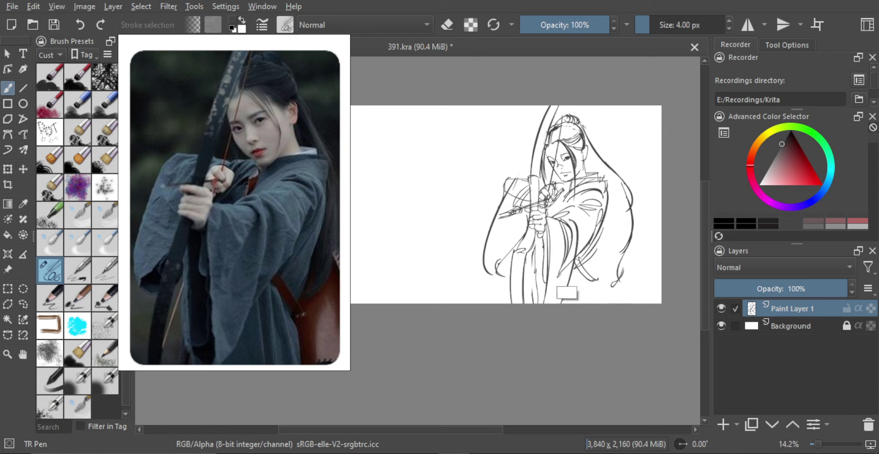
key(ctrl+z)
drag(569, 224, 558, 303)
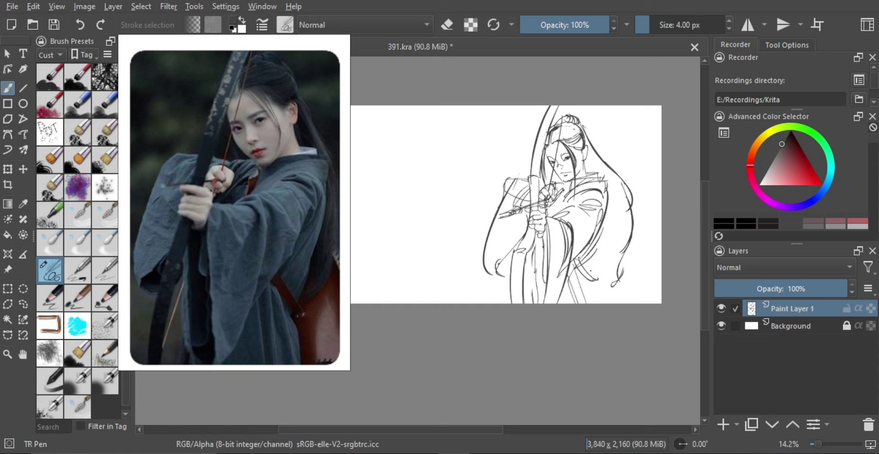
Step: Draw long hair strands falling from behind the archer's shoulder down to the canvas's lower edge
drag(594, 288, 589, 281)
key(ctrl+z)
drag(603, 237, 590, 290)
key(ctrl+z)
drag(608, 198, 590, 278)
key(ctrl+z)
drag(604, 224, 589, 282)
key(ctrl+z)
mouse_move(611, 184)
mouse_down()
mouse_move(595, 303)
mouse_move(599, 278)
mouse_up()
drag(625, 213, 603, 292)
key(ctrl+z)
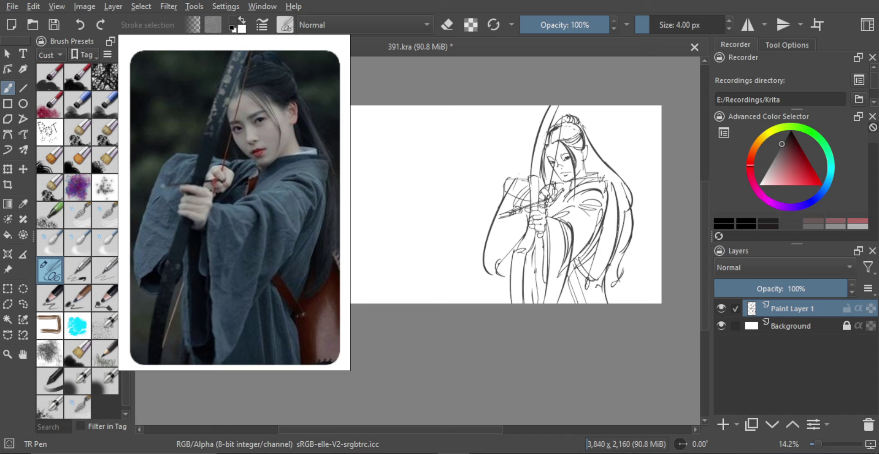
key(ctrl+z)
drag(609, 263, 603, 304)
scroll(596, 158, up, 1)
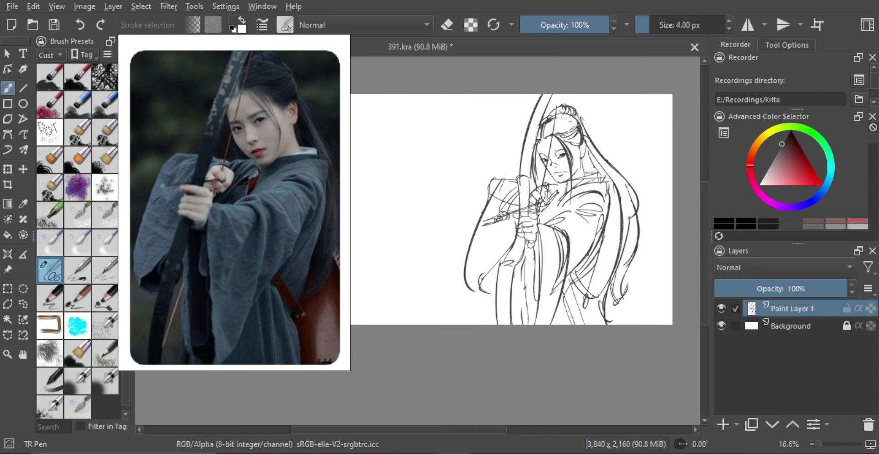
Step: Add a new paint layer above the finished archer sketch
scroll(616, 172, down, 2)
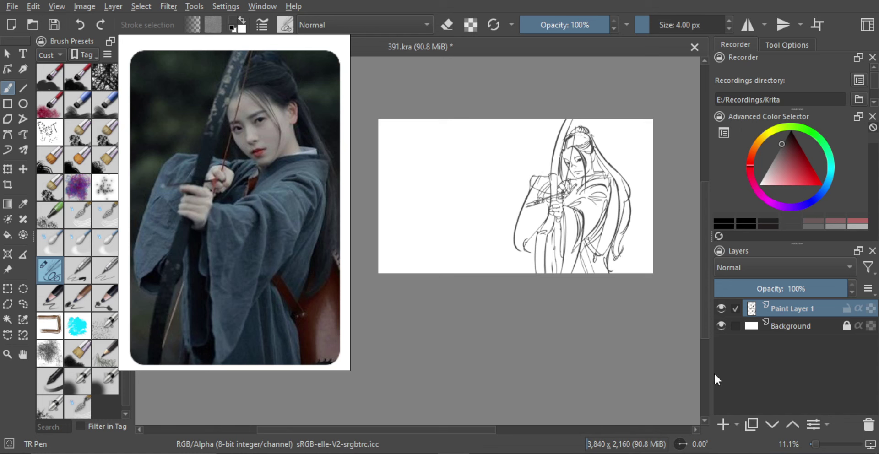
click(722, 423)
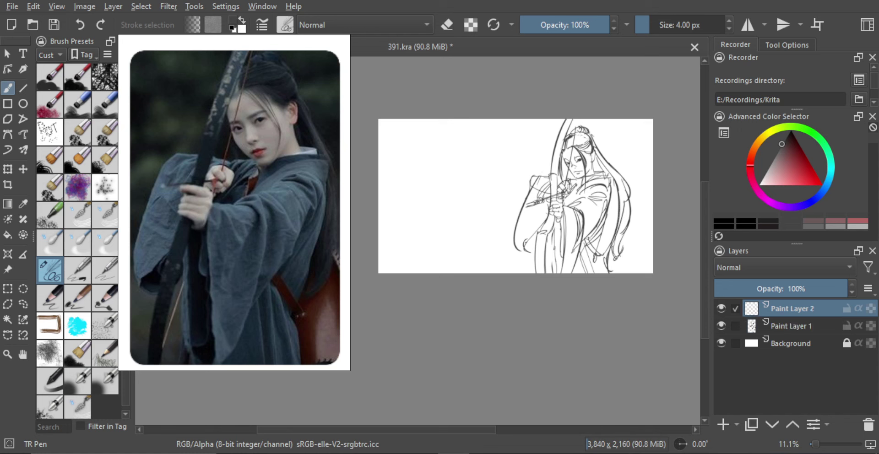
drag(601, 221, 571, 236)
Step: Browse the reference board and enlarge the photo of the woman in green holding a sword
scroll(566, 226, up, 1)
scroll(556, 211, down, 1)
scroll(295, 215, down, 5)
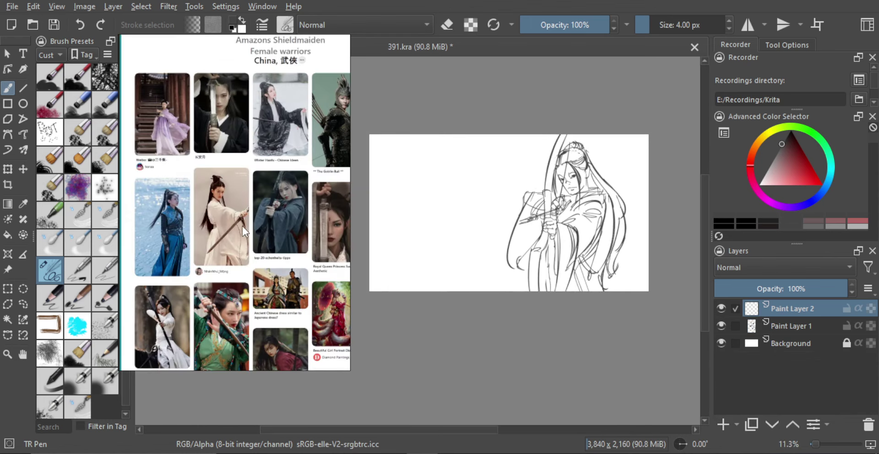
scroll(247, 224, down, 2)
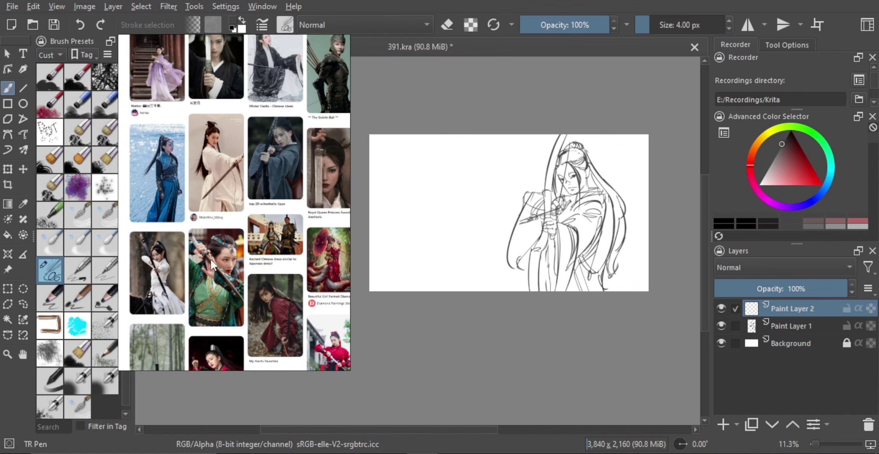
scroll(210, 264, up, 3)
scroll(238, 241, up, 2)
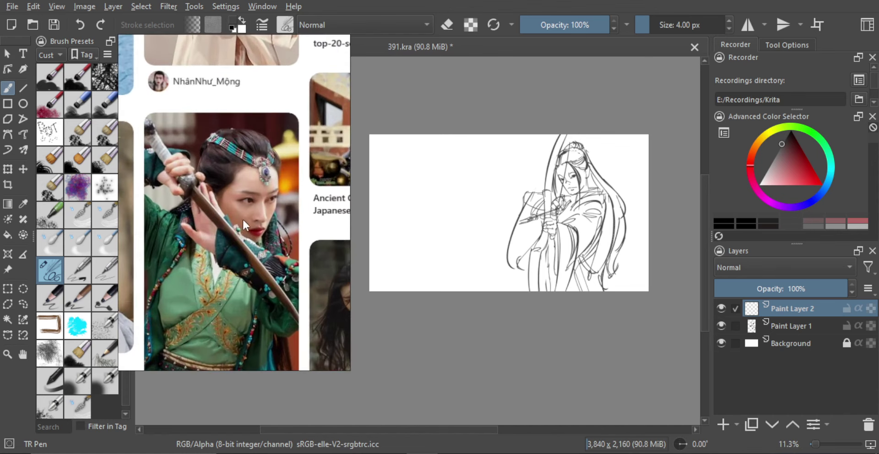
scroll(246, 233, up, 2)
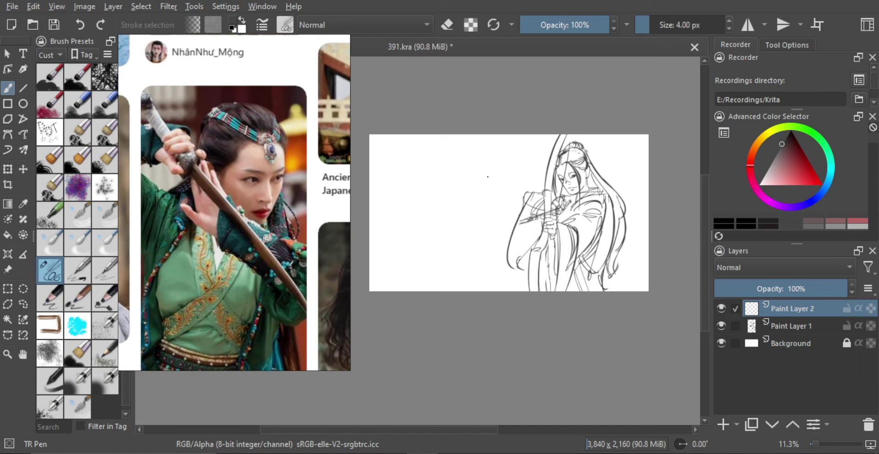
drag(484, 196, 475, 215)
key(ctrl+z)
scroll(481, 216, up, 3)
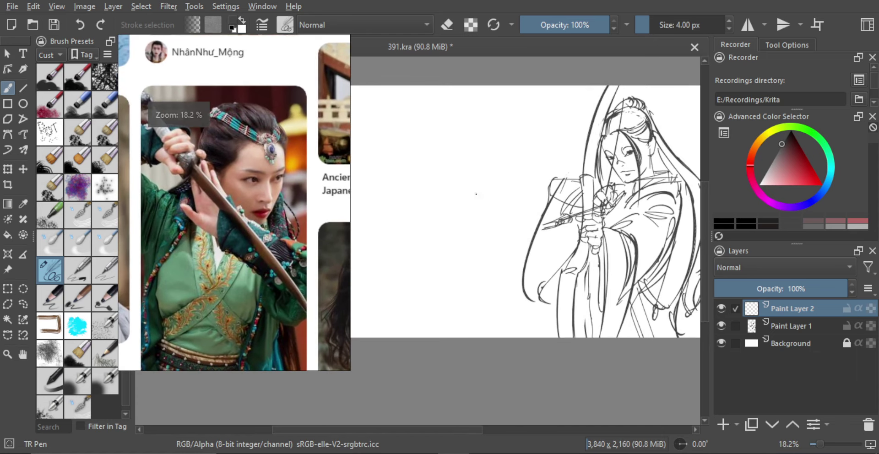
drag(490, 203, 510, 275)
mouse_move(491, 231)
mouse_down()
mouse_move(479, 243)
mouse_move(506, 243)
mouse_up()
key(ctrl+z)
key(ctrl+z)
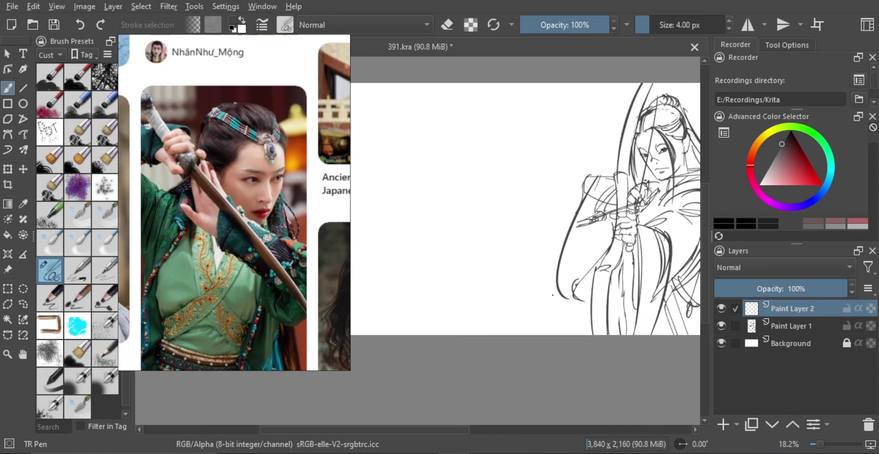
Step: Sketch a second figure's forearm and wrist in the empty area beside the archer's hanging sleeve
drag(553, 292, 500, 202)
mouse_move(494, 252)
mouse_down()
mouse_move(520, 234)
mouse_move(575, 258)
mouse_up()
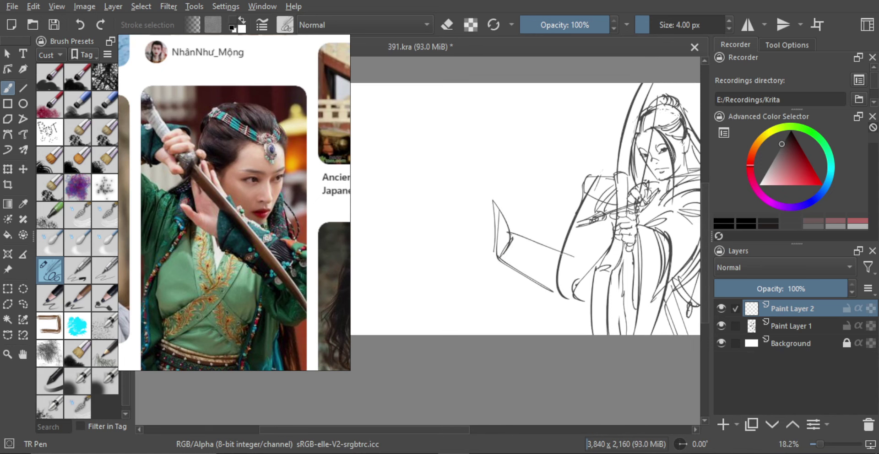
key(ctrl+z)
drag(508, 231, 559, 262)
mouse_move(491, 244)
mouse_down()
mouse_move(510, 251)
mouse_move(482, 220)
mouse_move(478, 190)
mouse_move(513, 208)
mouse_move(512, 243)
mouse_move(489, 208)
mouse_move(487, 196)
mouse_move(499, 207)
mouse_move(494, 185)
mouse_move(503, 198)
mouse_move(487, 174)
mouse_move(518, 222)
mouse_move(517, 189)
mouse_move(534, 230)
mouse_up()
Step: Draw the open hand at the end of the forearm, with a rounded palm, raised fingers and an outstretched thumb
scroll(481, 201, up, 2)
scroll(499, 188, up, 2)
key(ctrl+z)
key(ctrl+z)
key(ctrl+z)
scroll(518, 228, down, 1)
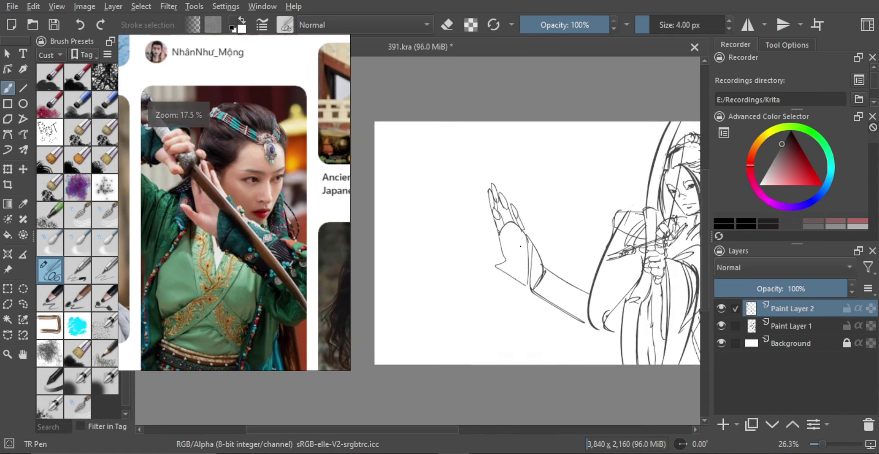
mouse_move(494, 265)
mouse_down()
mouse_move(469, 230)
mouse_move(494, 253)
mouse_move(486, 251)
mouse_move(469, 231)
mouse_move(512, 269)
mouse_up()
key(ctrl+z)
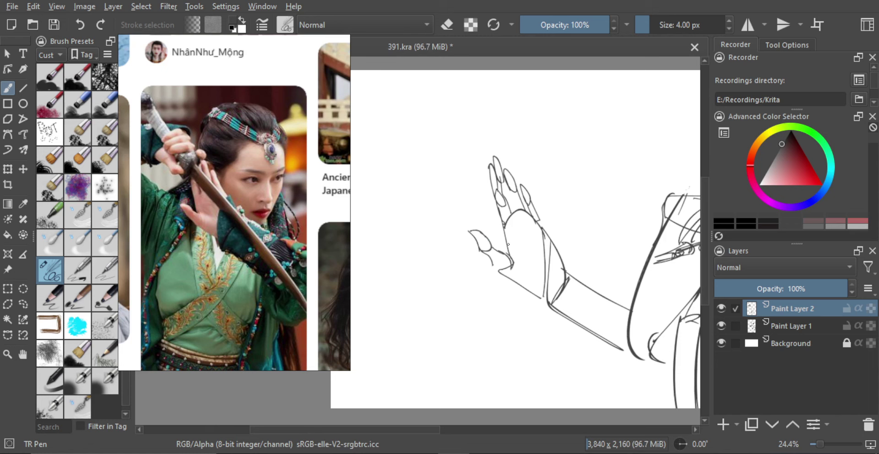
mouse_move(510, 227)
mouse_down()
mouse_move(539, 240)
mouse_move(540, 280)
mouse_move(514, 254)
mouse_up()
scroll(514, 255, down, 1)
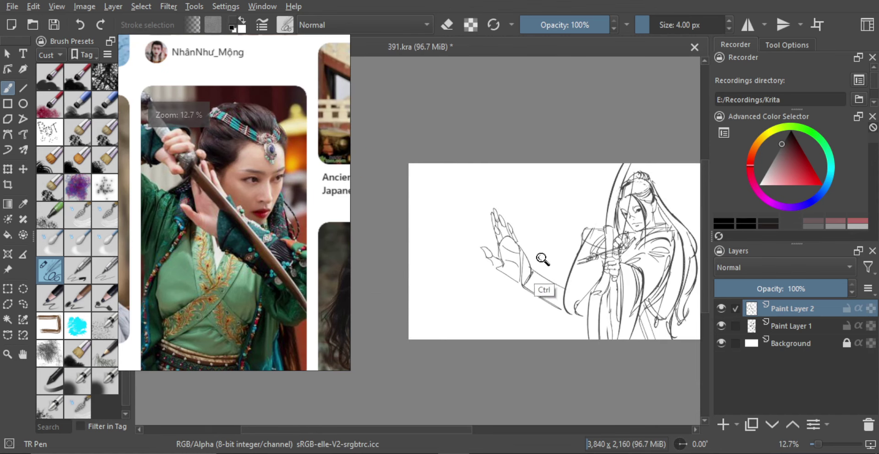
Step: Draw the fist for gripping the sword above the open hand's fingertips, with curled fingers and a round form beside them
key(ctrl+t)
mouse_move(566, 209)
mouse_down()
mouse_move(545, 234)
mouse_move(552, 257)
mouse_move(526, 214)
mouse_move(524, 232)
mouse_move(494, 230)
mouse_move(517, 222)
mouse_move(499, 224)
mouse_up()
key(b)
mouse_move(498, 224)
mouse_down()
mouse_move(528, 223)
mouse_move(507, 232)
mouse_move(518, 227)
mouse_up()
key(ctrl+z)
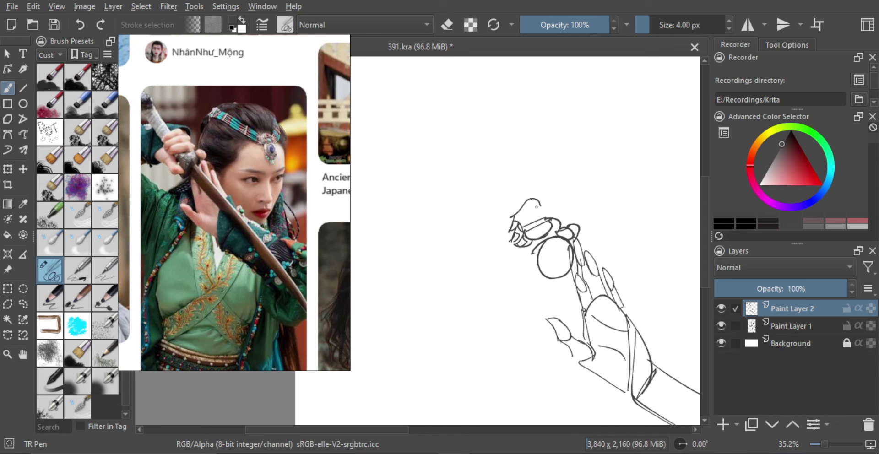
drag(540, 207, 553, 218)
mouse_move(545, 207)
mouse_down()
mouse_move(518, 222)
mouse_move(547, 235)
mouse_move(516, 231)
mouse_move(515, 250)
mouse_move(541, 255)
mouse_move(528, 258)
mouse_up()
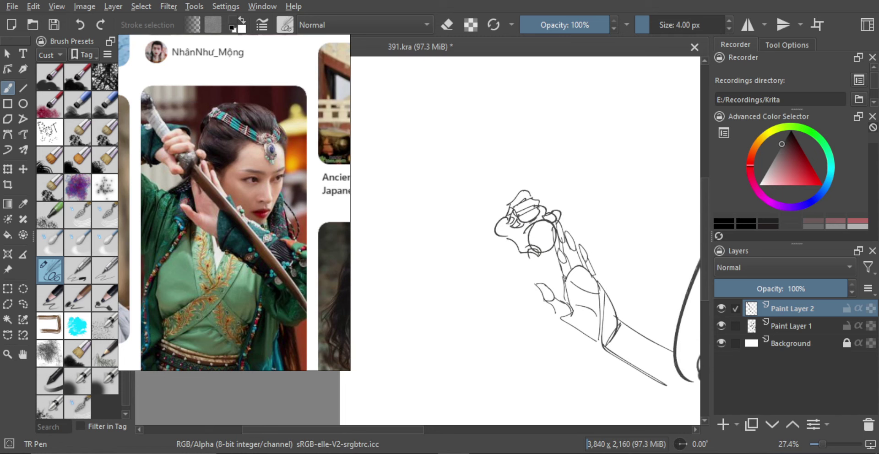
scroll(528, 233, down, 3)
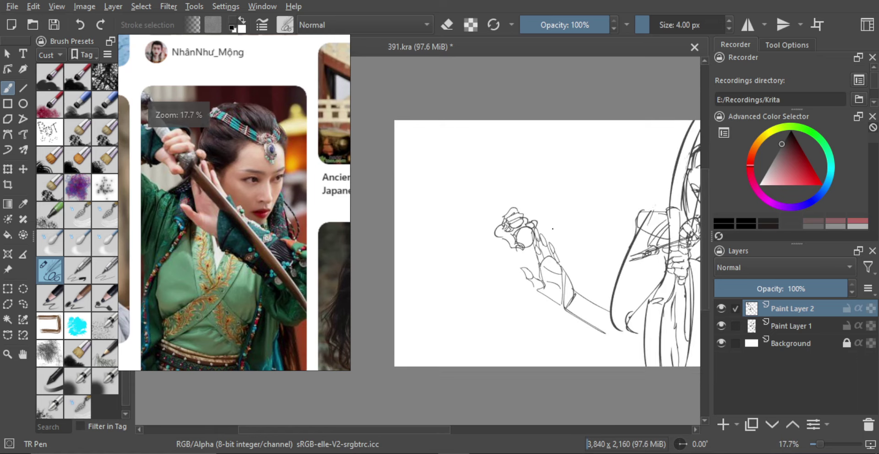
scroll(535, 248, down, 1)
mouse_move(536, 250)
mouse_down()
mouse_move(515, 246)
mouse_move(563, 301)
mouse_up()
key(ctrl+z)
drag(488, 236, 552, 292)
key(ctrl+z)
drag(513, 260, 573, 306)
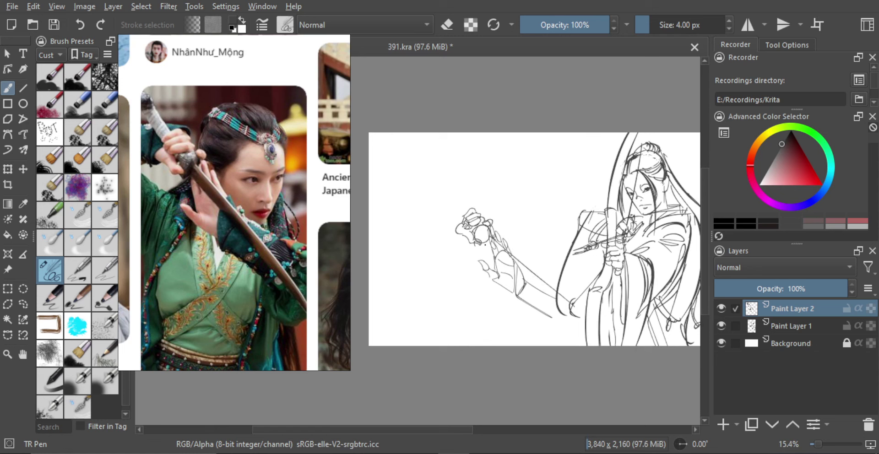
drag(483, 244, 567, 314)
key(ctrl+z)
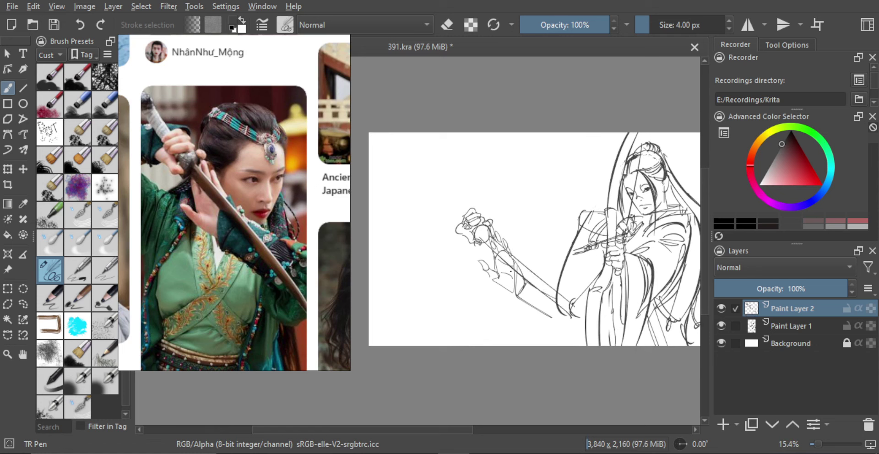
key(ctrl+z)
key(ctrl+z)
drag(487, 232, 569, 319)
key(ctrl+z)
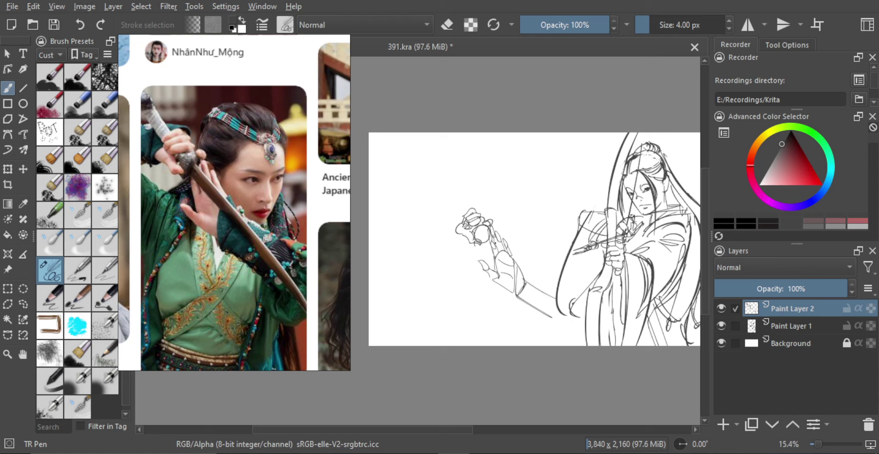
drag(488, 229, 578, 318)
key(ctrl+z)
Step: Draw the sword blade's two long edges diagonally from the fist across the open hand and forearm, and erase hand lines inside the blade
drag(489, 233, 580, 323)
drag(490, 251, 589, 346)
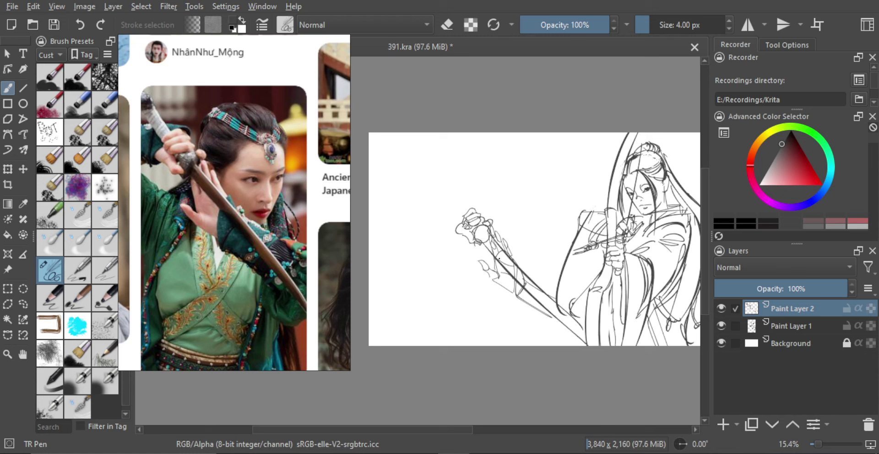
key(e)
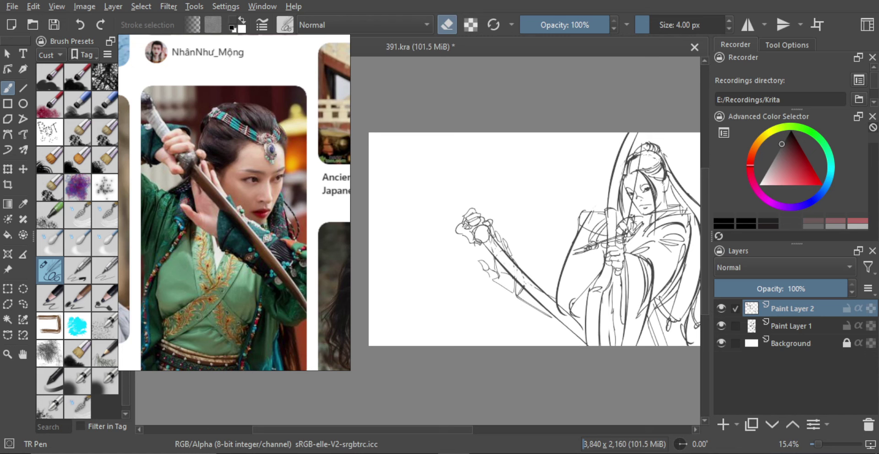
key(e)
mouse_move(492, 229)
mouse_down()
mouse_move(525, 219)
mouse_move(534, 185)
mouse_up()
mouse_move(473, 204)
mouse_down()
mouse_move(477, 183)
mouse_move(551, 199)
mouse_move(532, 192)
mouse_move(544, 267)
mouse_up()
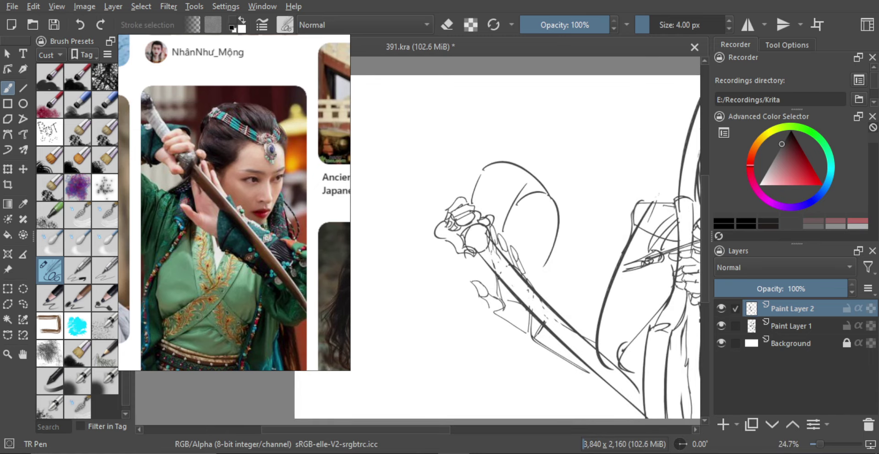
key(ctrl+z)
key(ctrl+z)
drag(555, 199, 540, 276)
key(ctrl+z)
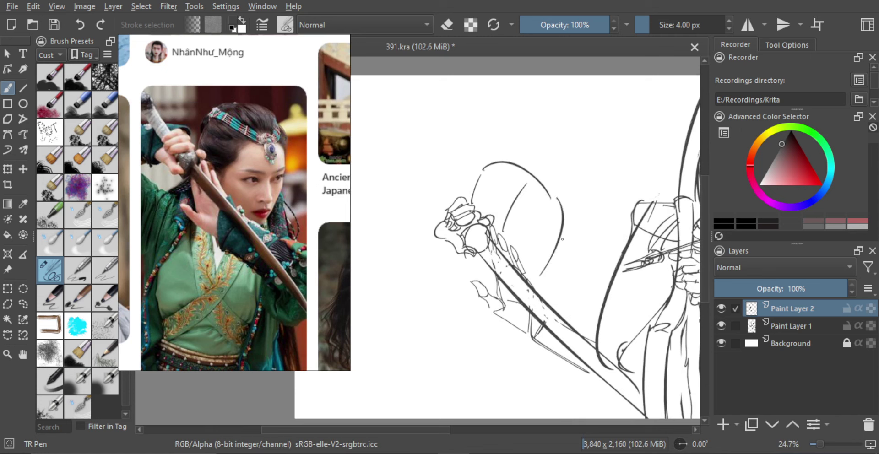
key(ctrl+z)
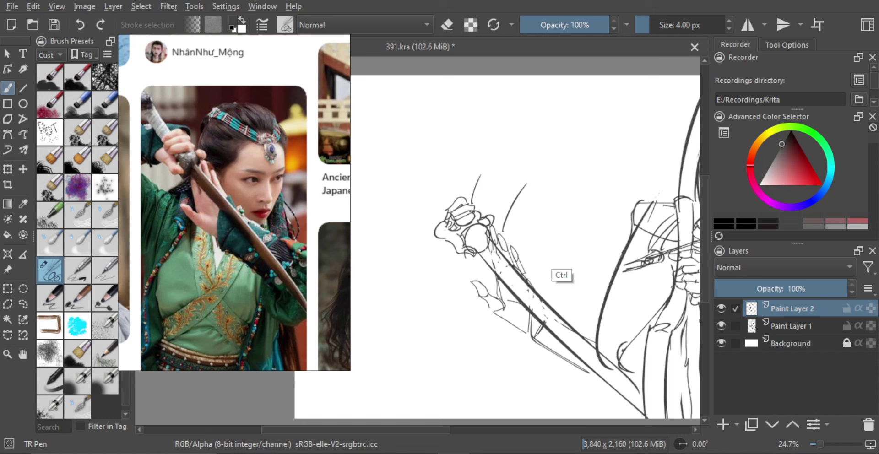
key(ctrl+z)
key(ctrl+z)
Step: Sketch the swordswoman's head outline behind the blade, with a rounded skull and a face contour tapering toward the chin
mouse_move(518, 244)
mouse_down()
mouse_move(535, 216)
mouse_move(562, 216)
mouse_move(565, 231)
mouse_move(577, 228)
mouse_move(562, 271)
mouse_up()
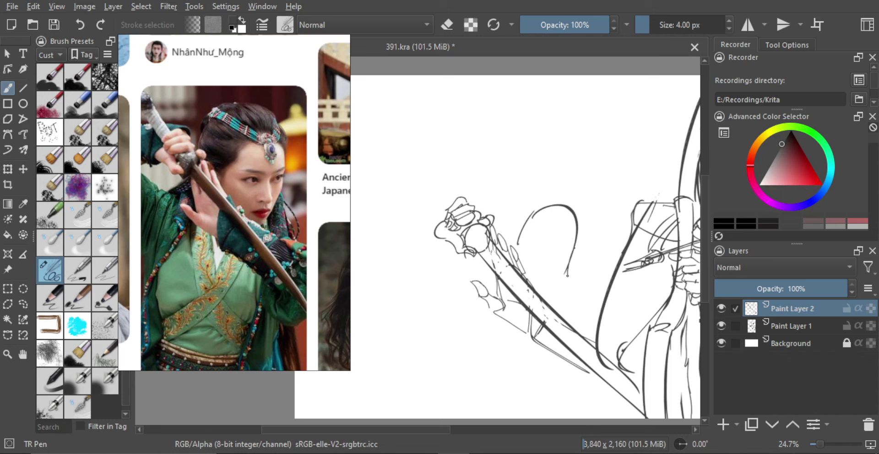
drag(576, 249, 549, 303)
key(ctrl+z)
drag(568, 265, 549, 298)
key(ctrl+z)
drag(576, 249, 549, 299)
key(ctrl+z)
Step: Draw the nose, the mouth with its lower lip, and the far eye with its slanted brow along the face contour
scroll(556, 286, up, 2)
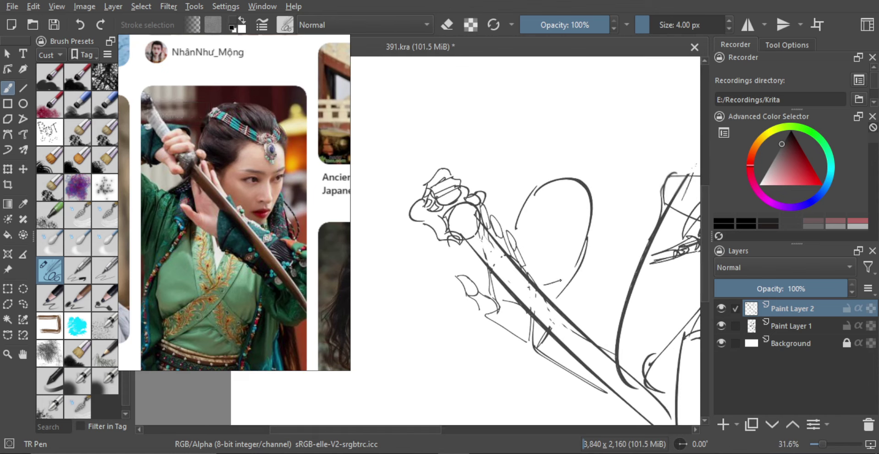
scroll(556, 271, up, 2)
mouse_move(556, 265)
mouse_down()
mouse_move(573, 252)
mouse_move(578, 270)
mouse_up()
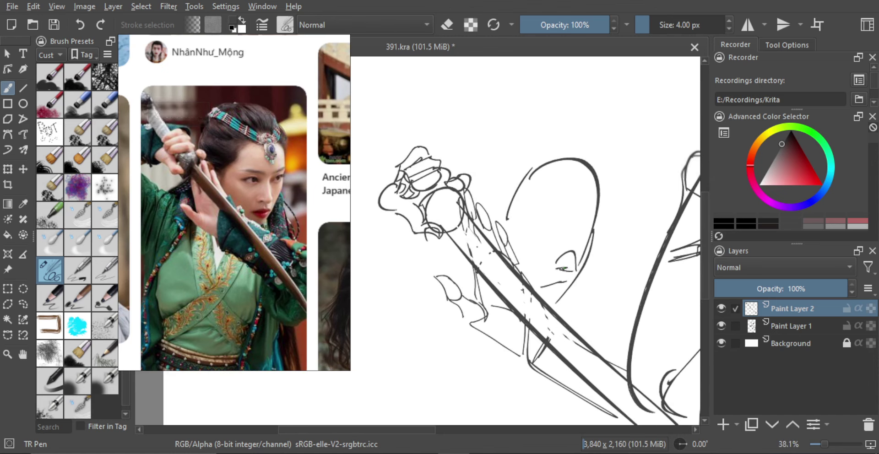
scroll(567, 264, up, 2)
mouse_move(579, 263)
mouse_down()
mouse_move(591, 234)
mouse_move(604, 241)
mouse_up()
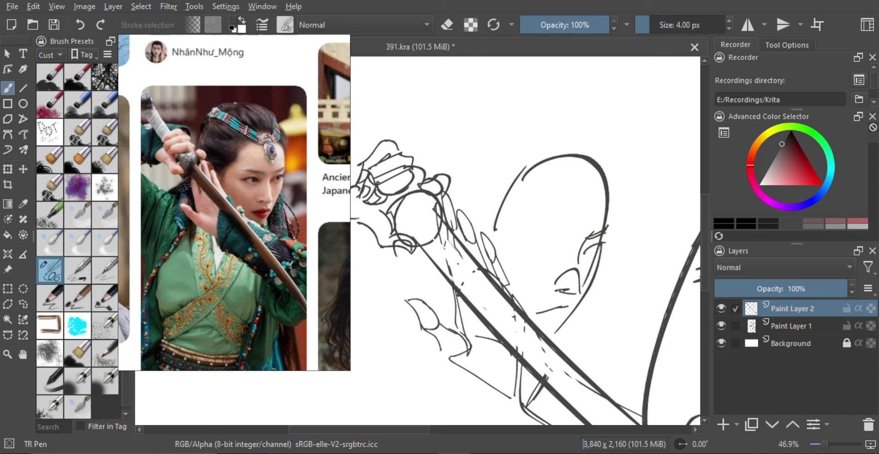
scroll(594, 249, up, 1)
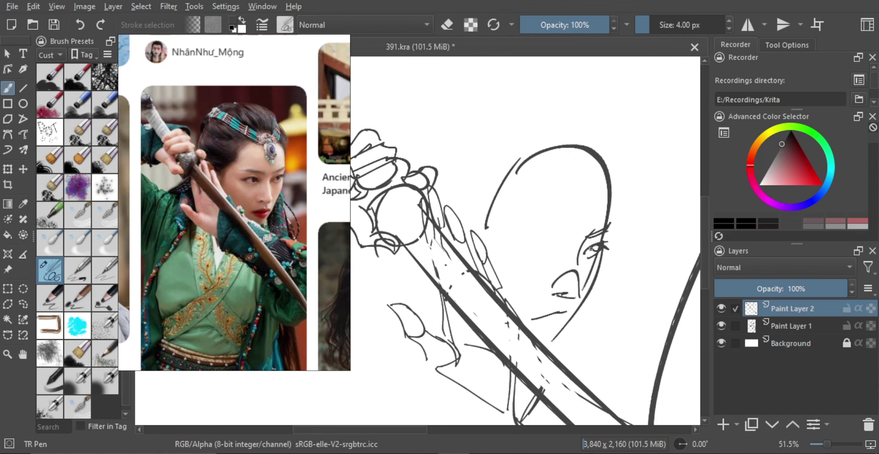
scroll(597, 247, down, 8)
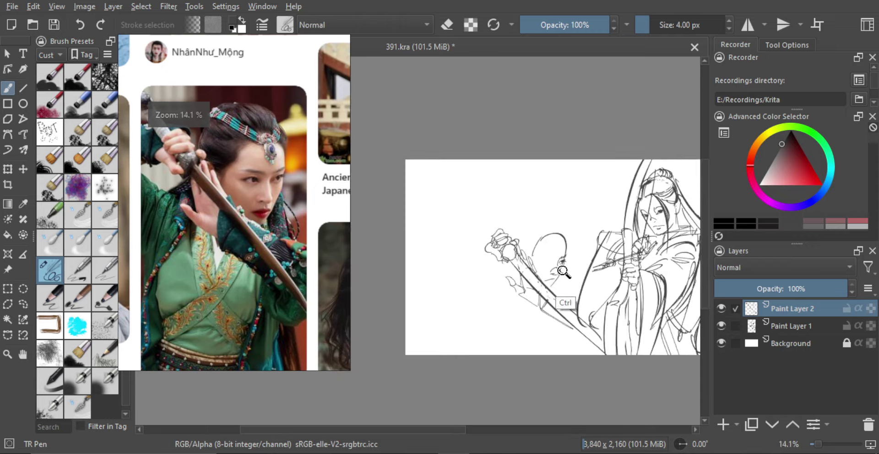
scroll(570, 254, up, 8)
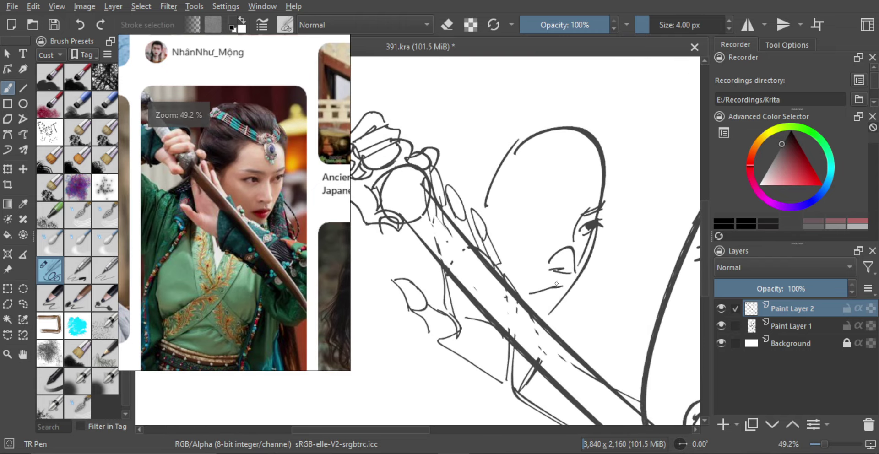
scroll(550, 265, up, 1)
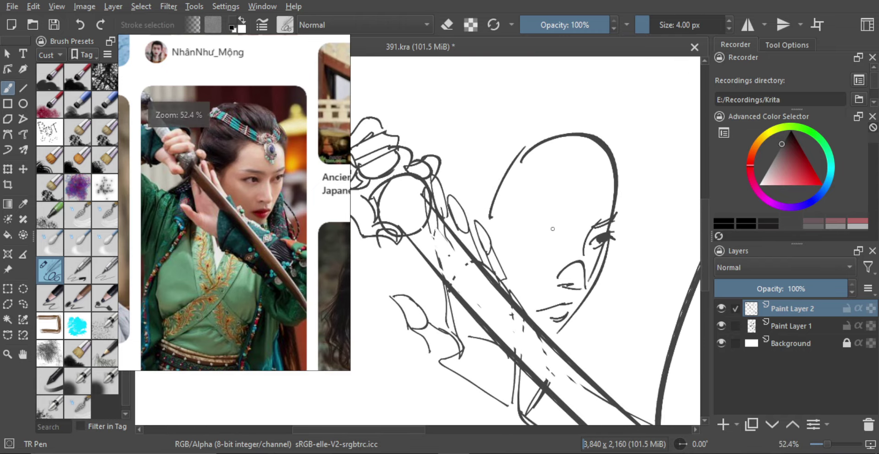
Step: Draw the near eye with its pupil and a frowning eyebrow above it
mouse_move(572, 220)
mouse_down()
mouse_move(557, 234)
mouse_move(558, 223)
mouse_move(538, 223)
mouse_move(562, 223)
mouse_move(532, 239)
mouse_move(551, 238)
mouse_move(552, 249)
mouse_up()
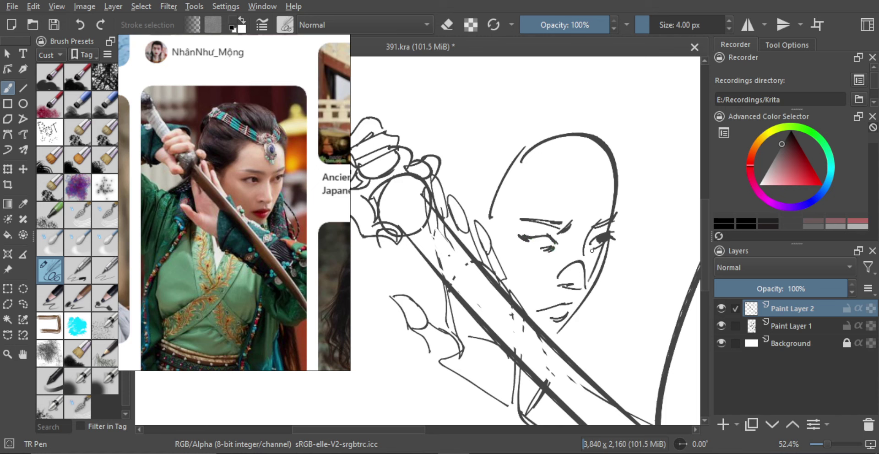
scroll(545, 234, up, 1)
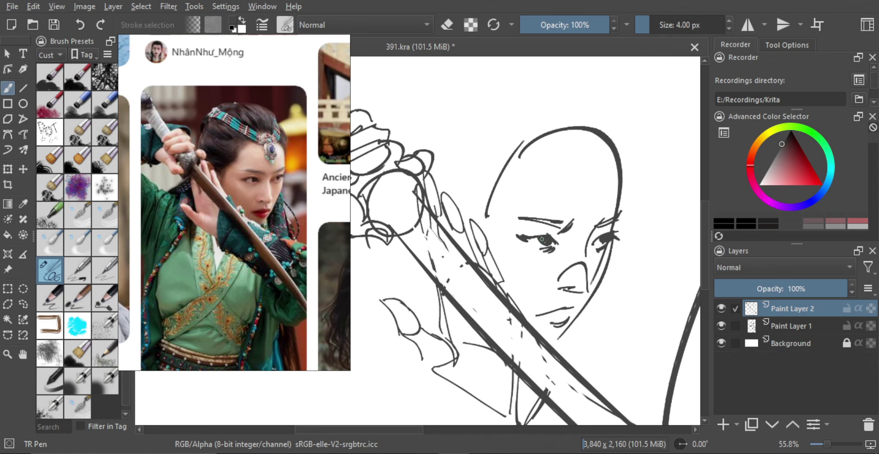
scroll(542, 238, down, 5)
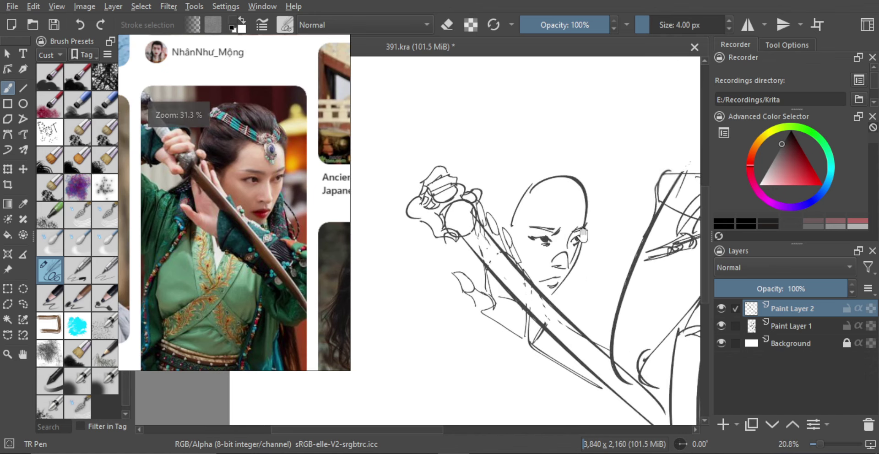
Step: Sketch the hairline strokes from the near temple up to the top of the forehead
scroll(582, 235, up, 2)
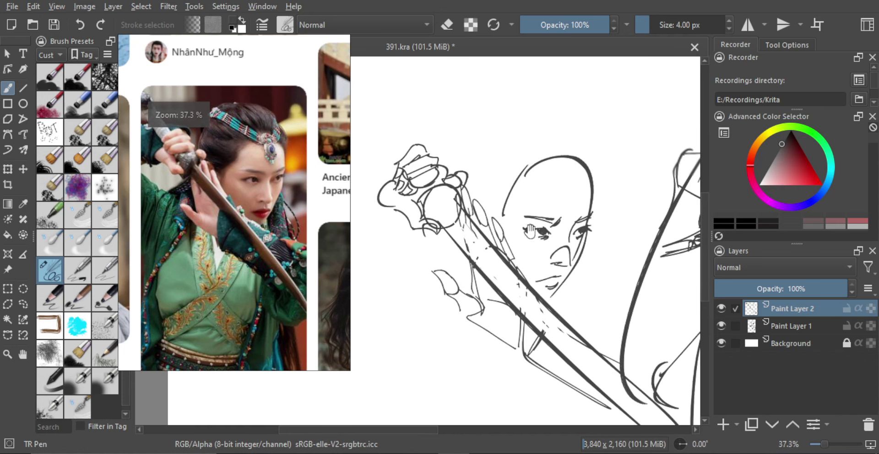
drag(492, 220, 526, 176)
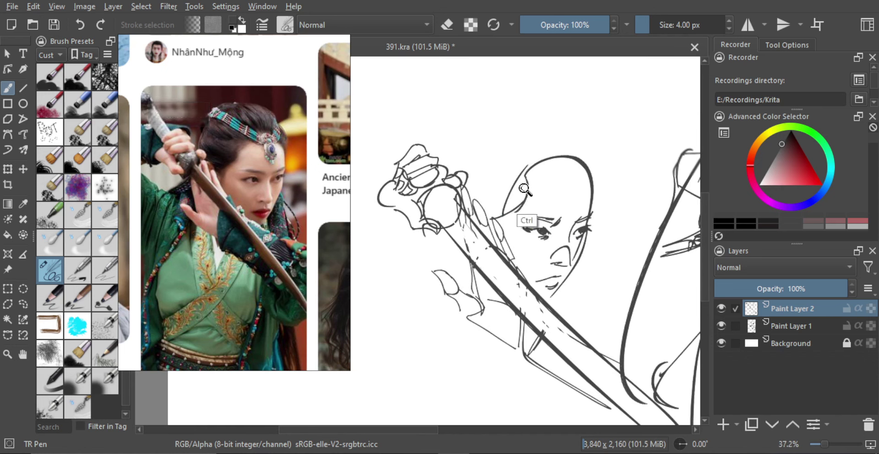
drag(526, 184, 543, 168)
drag(528, 174, 548, 166)
Step: Draw the oval jewel of the headpiece on the forehead, with a dark centre and small pendants hanging below it
mouse_move(552, 168)
mouse_down()
mouse_move(550, 197)
mouse_move(534, 196)
mouse_move(559, 201)
mouse_move(568, 230)
mouse_move(578, 201)
mouse_move(578, 224)
mouse_move(574, 216)
mouse_up()
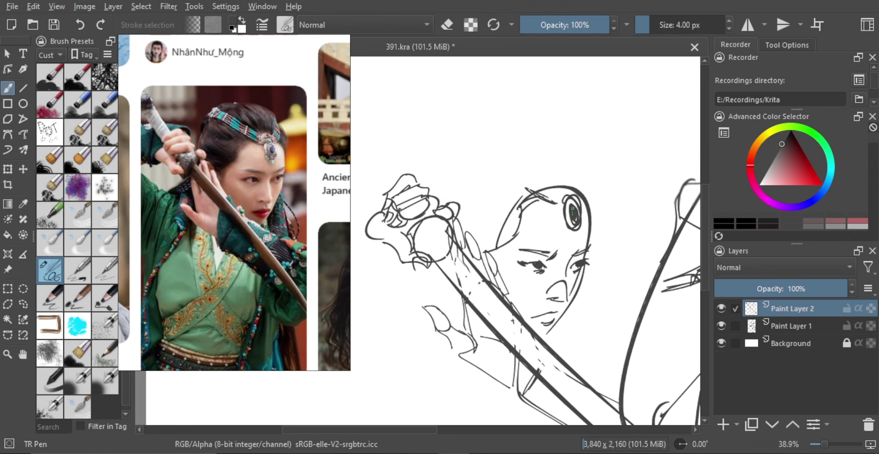
key(e)
key(e)
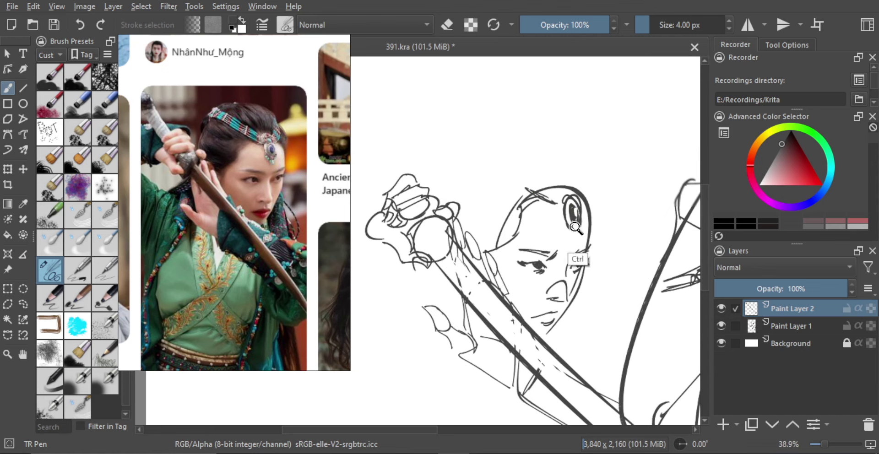
mouse_move(579, 259)
mouse_down()
mouse_move(572, 288)
mouse_move(546, 197)
mouse_up()
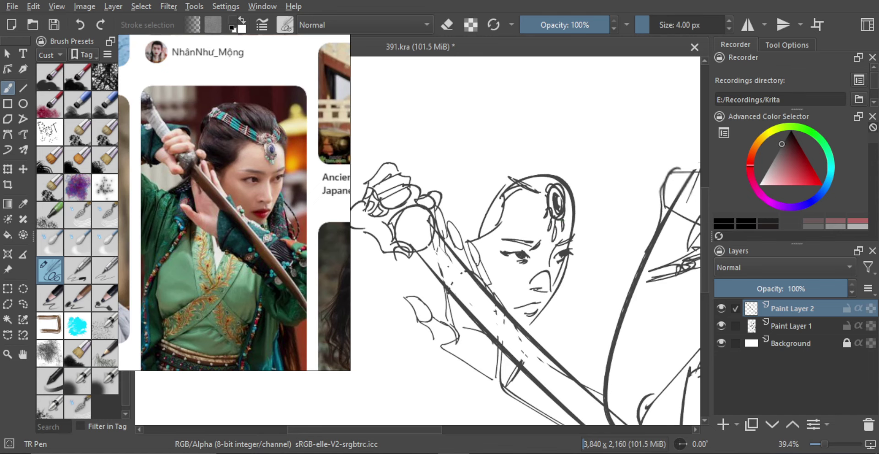
Step: Sketch the headband and loose hair strands above the jewel, plus the hair contour behind the head and a long strand beside the face
mouse_move(567, 209)
mouse_down()
mouse_move(566, 255)
mouse_move(562, 206)
mouse_move(564, 218)
mouse_move(545, 210)
mouse_up()
key(ctrl+z)
key(ctrl+z)
key(ctrl+z)
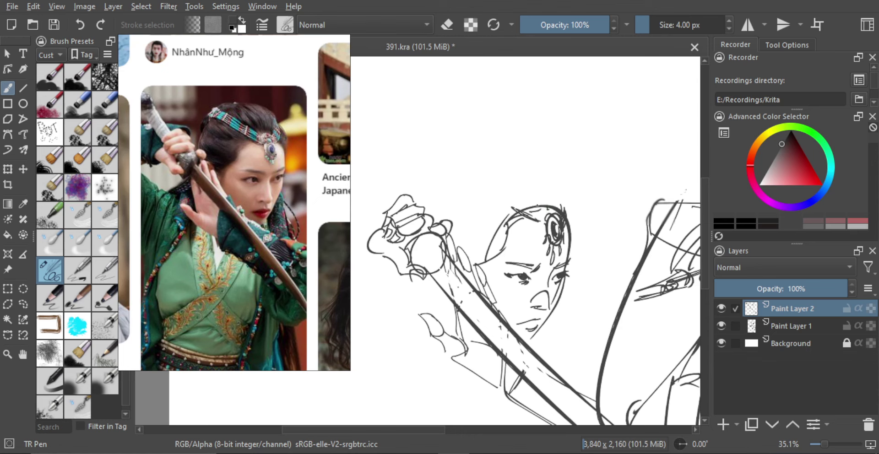
mouse_move(555, 209)
mouse_down()
mouse_move(558, 188)
mouse_move(556, 226)
mouse_up()
scroll(522, 151, down, 2)
scroll(568, 195, up, 1)
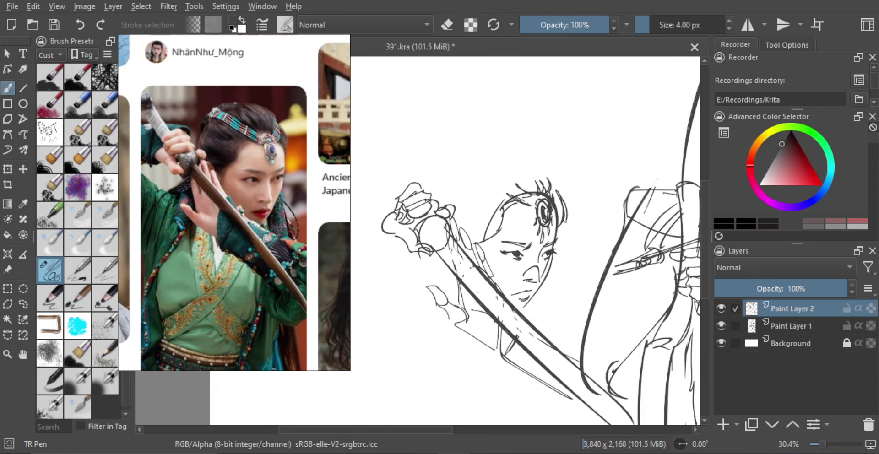
scroll(564, 232, down, 1)
scroll(564, 232, up, 1)
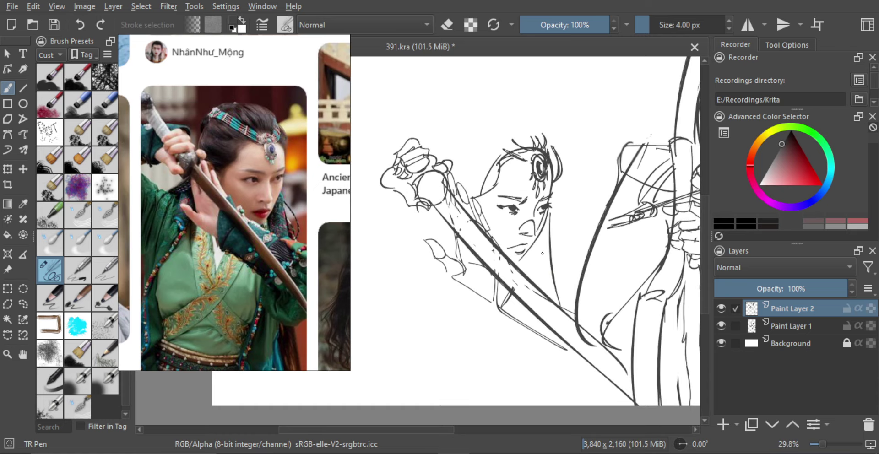
Step: Draw the rounded chin beneath the lips and tidy its lines with the eraser
scroll(538, 259, up, 4)
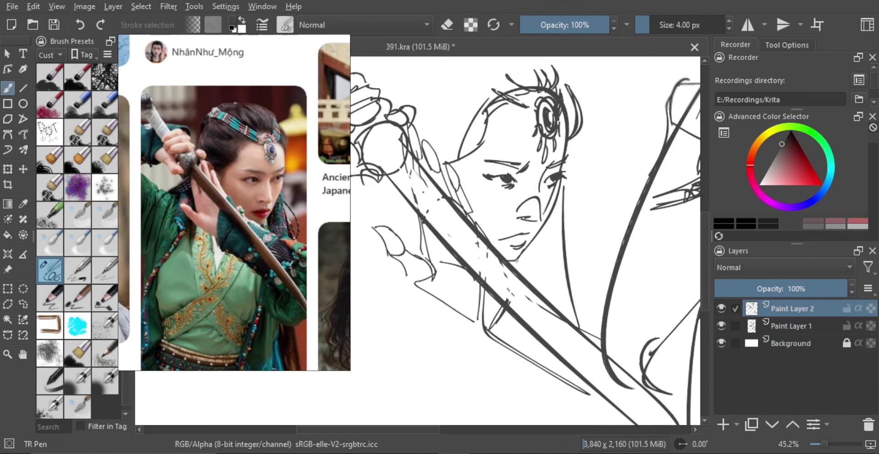
key(e)
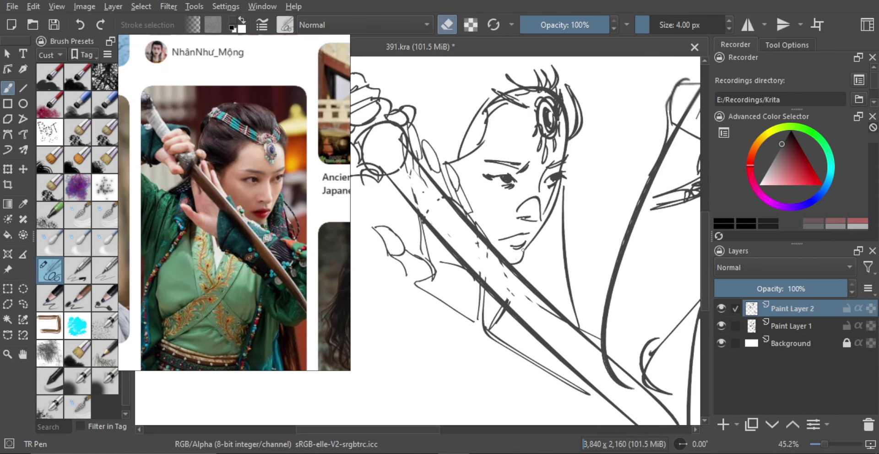
key(e)
Step: Draw long locks of hair falling from behind the face down to the sword blade and the archer's sleeve
scroll(523, 250, down, 2)
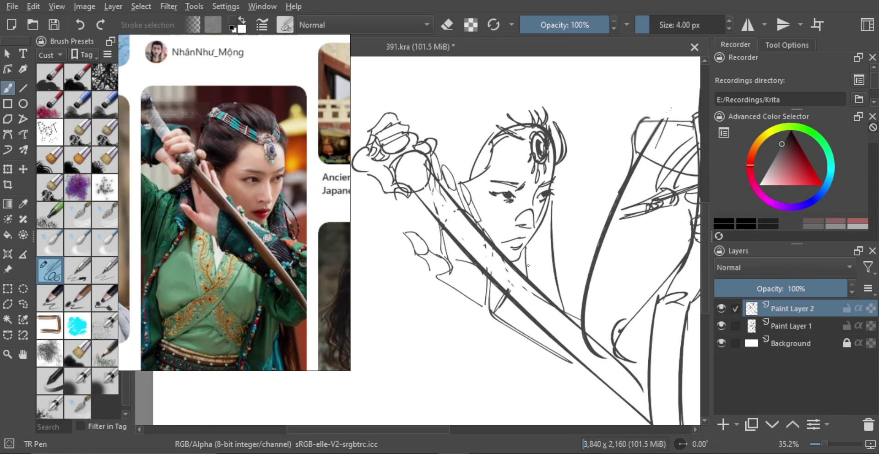
scroll(531, 243, down, 1)
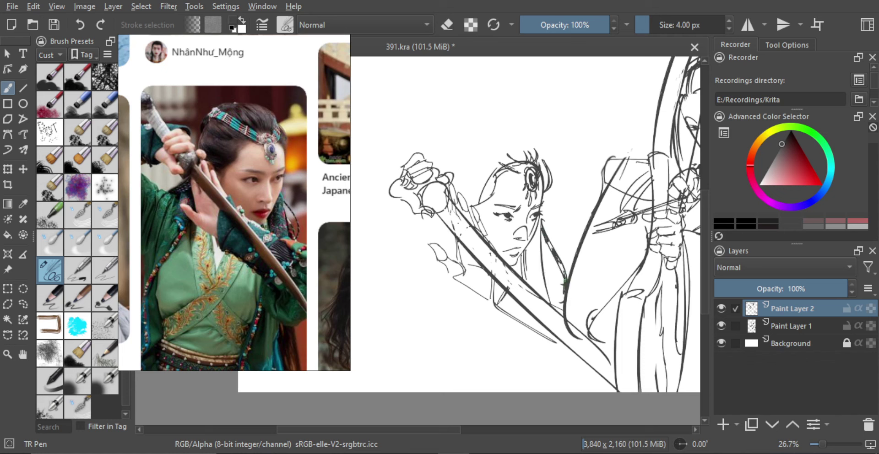
drag(545, 258, 564, 316)
key(ctrl+z)
mouse_move(544, 273)
mouse_down()
mouse_move(559, 313)
mouse_move(557, 263)
mouse_move(557, 284)
mouse_up()
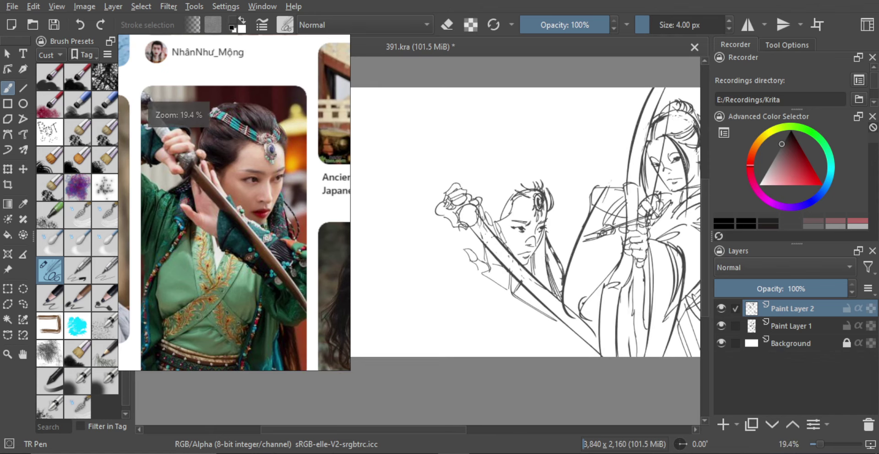
scroll(525, 225, down, 2)
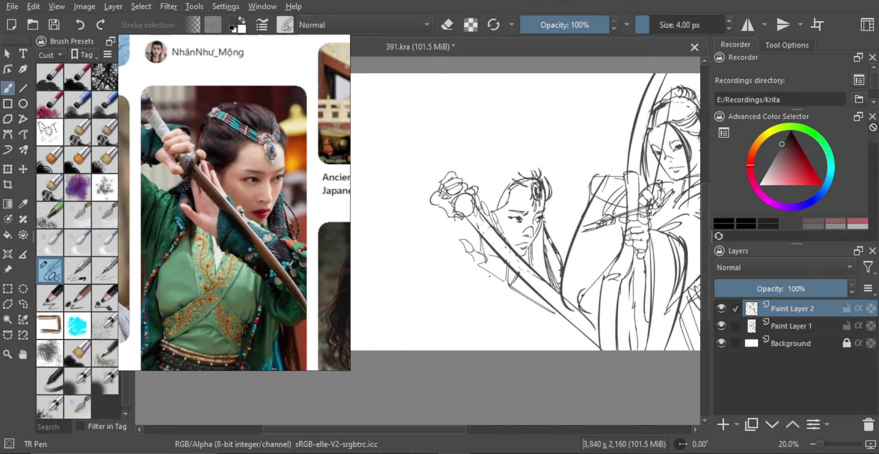
Step: Draw the long robe lines running down from the wrist of the swordswoman's open hand
mouse_move(481, 267)
mouse_down()
mouse_move(486, 285)
mouse_move(498, 329)
mouse_up()
key(ctrl+z)
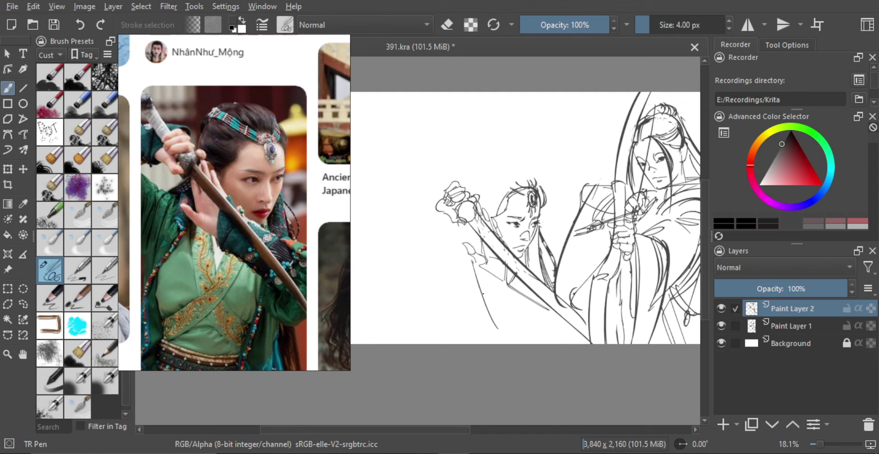
mouse_move(471, 265)
mouse_down()
mouse_move(496, 331)
mouse_move(492, 302)
mouse_move(519, 336)
mouse_up()
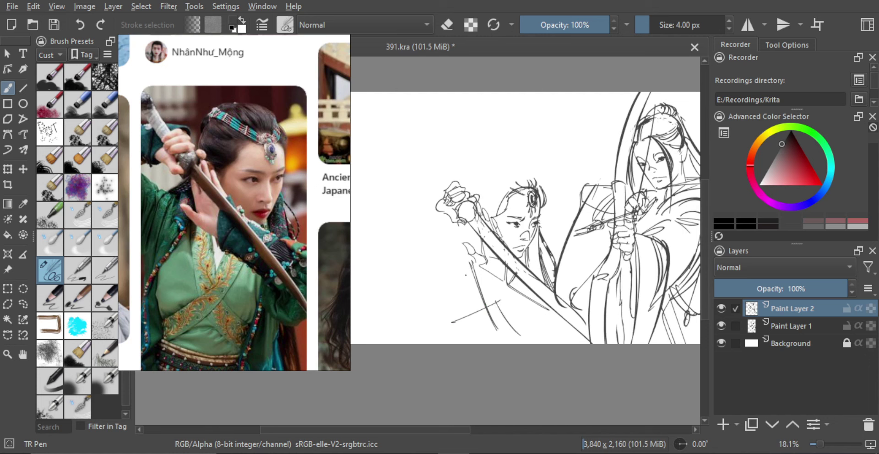
Step: Draw the outer sleeve edge slanting down from the open hand's wrist to the bent elbow
mouse_move(475, 261)
mouse_down()
mouse_move(463, 319)
mouse_move(449, 336)
mouse_up()
key(ctrl+z)
key(ctrl+z)
mouse_move(475, 261)
mouse_down()
mouse_move(449, 338)
mouse_move(461, 286)
mouse_move(449, 336)
mouse_move(447, 312)
mouse_move(454, 337)
mouse_up()
key(ctrl+z)
key(ctrl+z)
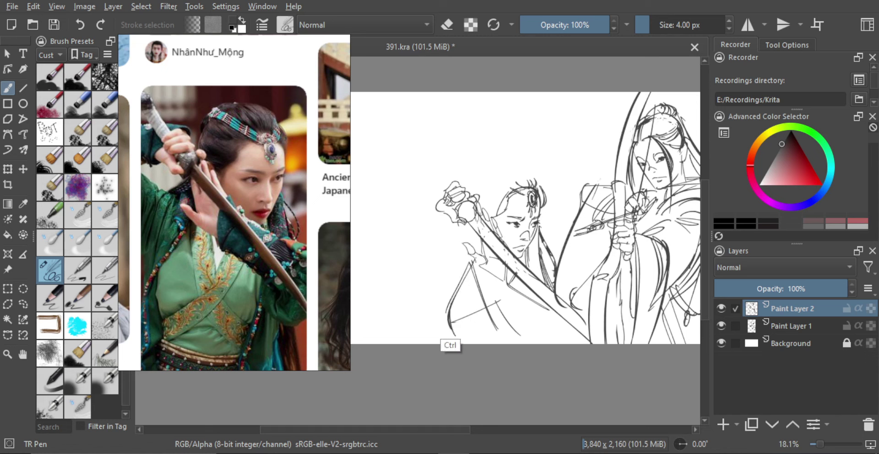
key(ctrl+z)
drag(448, 309, 452, 336)
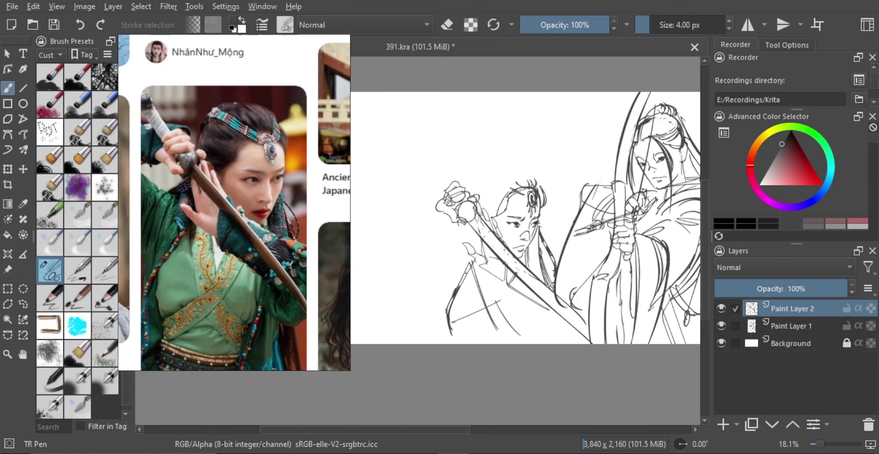
Step: Draw the curved lower edge of the robe across the torso and add a fold line below the open hand
scroll(504, 302, up, 1)
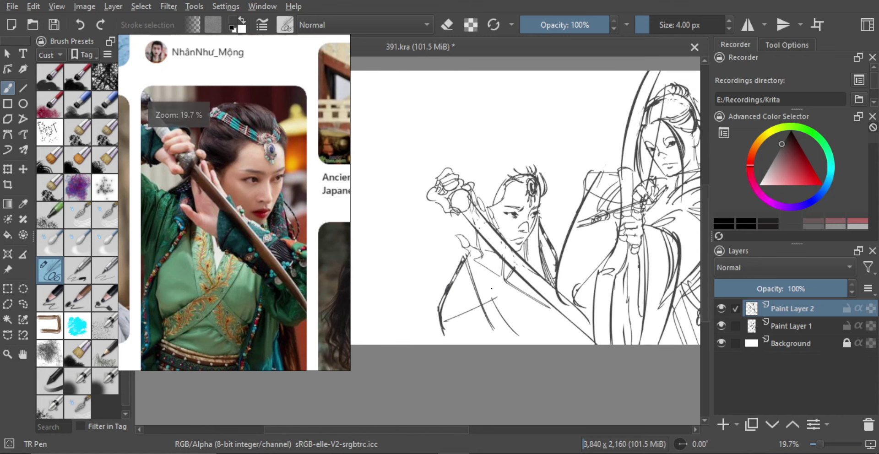
key(ctrl+z)
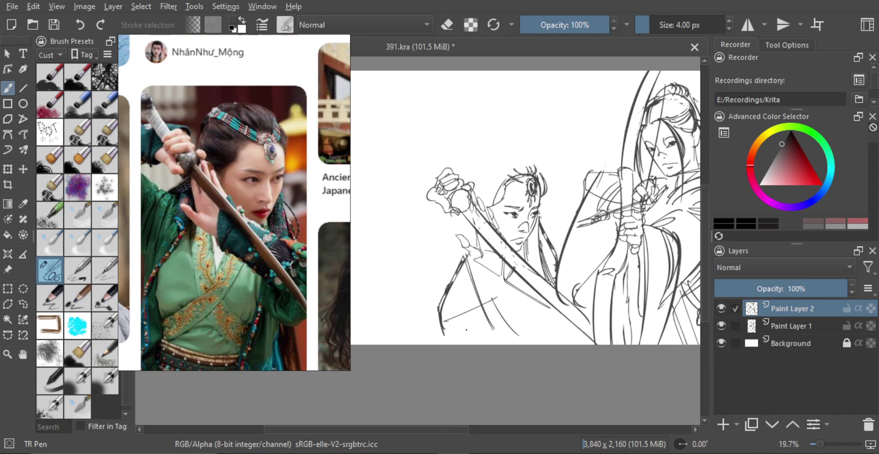
drag(453, 335, 527, 291)
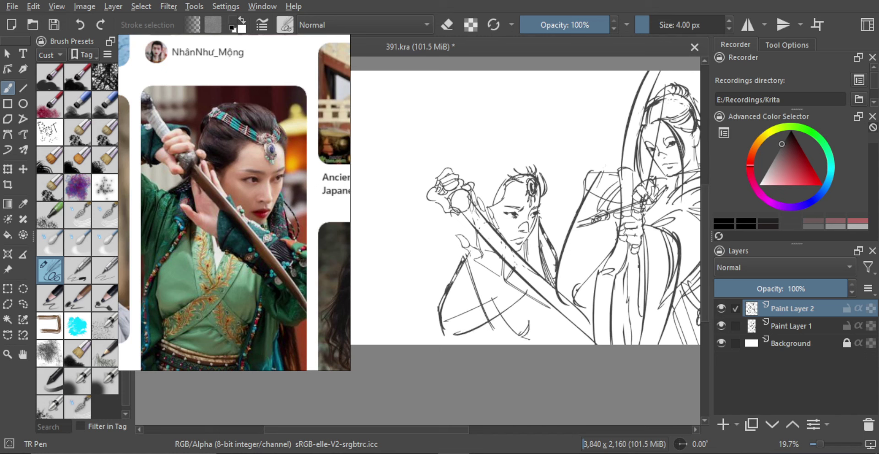
drag(474, 317, 458, 311)
key(ctrl+z)
scroll(497, 279, up, 1)
drag(477, 267, 488, 297)
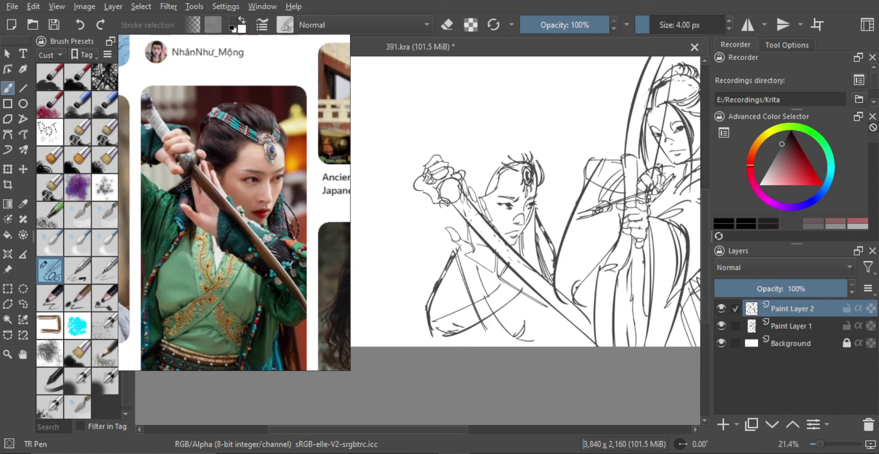
Step: Draw the outer contour of the sword arm from the gripping hand down to the elbow
scroll(504, 274, down, 1)
drag(472, 245, 458, 327)
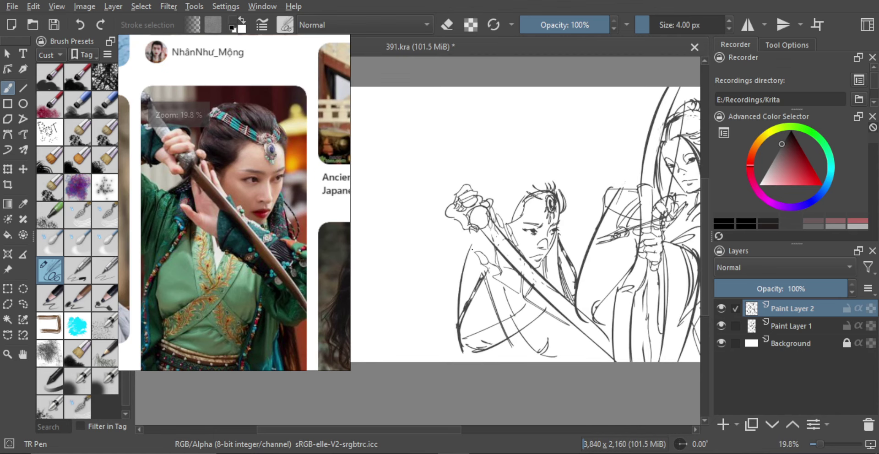
key(ctrl+z)
drag(475, 243, 458, 327)
drag(466, 252, 460, 305)
key(ctrl+z)
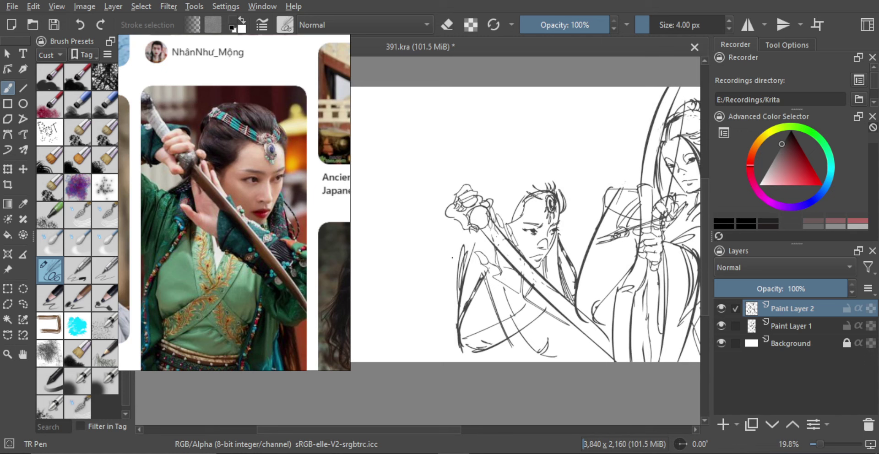
mouse_move(457, 232)
mouse_down()
mouse_move(452, 313)
mouse_move(473, 243)
mouse_up()
key(ctrl+z)
key(ctrl+z)
key(ctrl+z)
mouse_move(463, 288)
mouse_down()
mouse_move(465, 251)
mouse_move(461, 312)
mouse_up()
drag(450, 220, 458, 316)
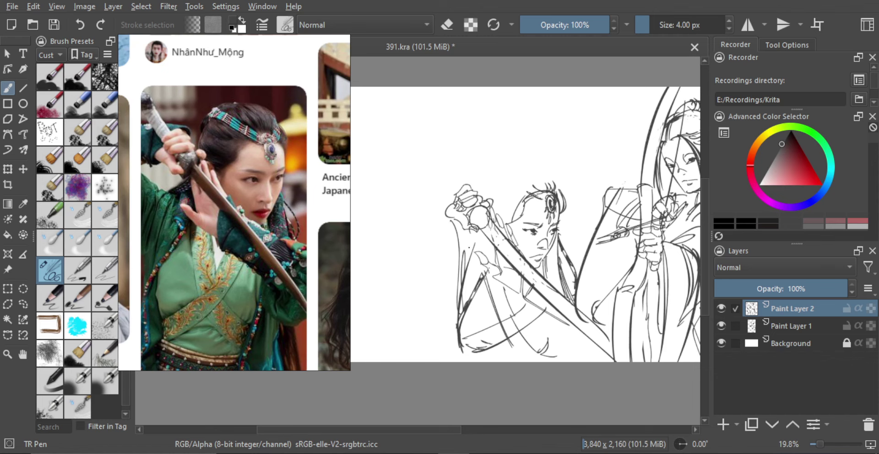
Step: Draw the pointed sleeve cuff at the sword arm's wrist and the curved guard around the gripping hand
mouse_move(455, 234)
mouse_down()
mouse_move(472, 255)
mouse_move(446, 253)
mouse_move(497, 275)
mouse_up()
key(ctrl+z)
mouse_move(446, 259)
mouse_down()
mouse_move(480, 275)
mouse_move(480, 248)
mouse_move(496, 253)
mouse_move(480, 254)
mouse_move(483, 205)
mouse_move(479, 258)
mouse_move(475, 209)
mouse_move(477, 250)
mouse_move(481, 217)
mouse_move(503, 197)
mouse_move(523, 211)
mouse_up()
key(ctrl+z)
key(ctrl+z)
key(ctrl+z)
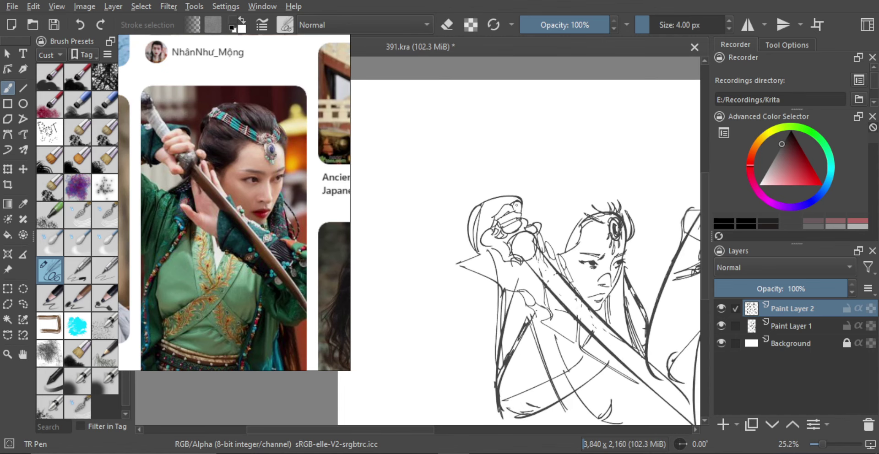
Step: Draw the sword hilt extending diagonally above the gripping hand, with a rounded end cap
scroll(382, 245, down, 2)
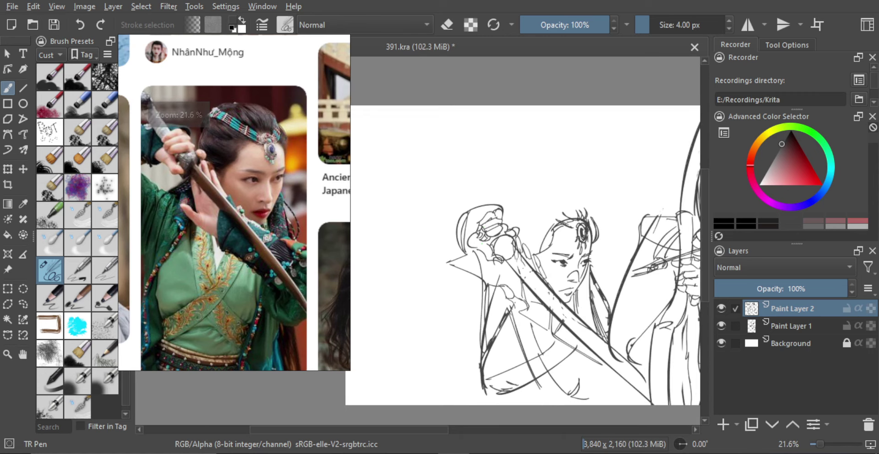
scroll(476, 229, up, 1)
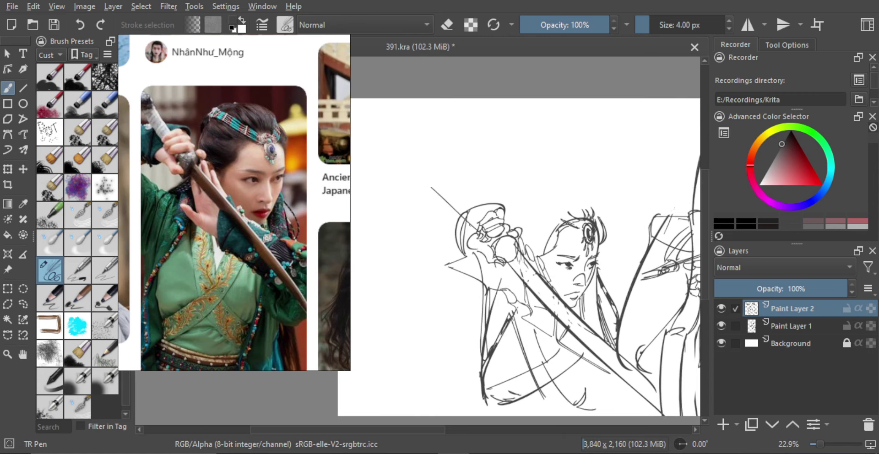
drag(433, 188, 478, 234)
mouse_move(438, 186)
mouse_down()
mouse_move(450, 172)
mouse_move(486, 215)
mouse_up()
scroll(474, 198, down, 3)
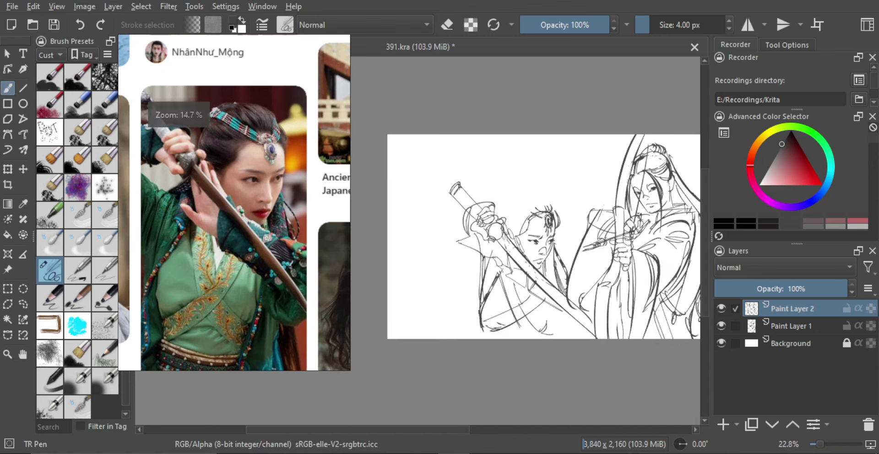
scroll(481, 218, up, 3)
Step: Erase the guard lines overlapping the hilt and draw diagonal wrapping bands along the grip
key(e)
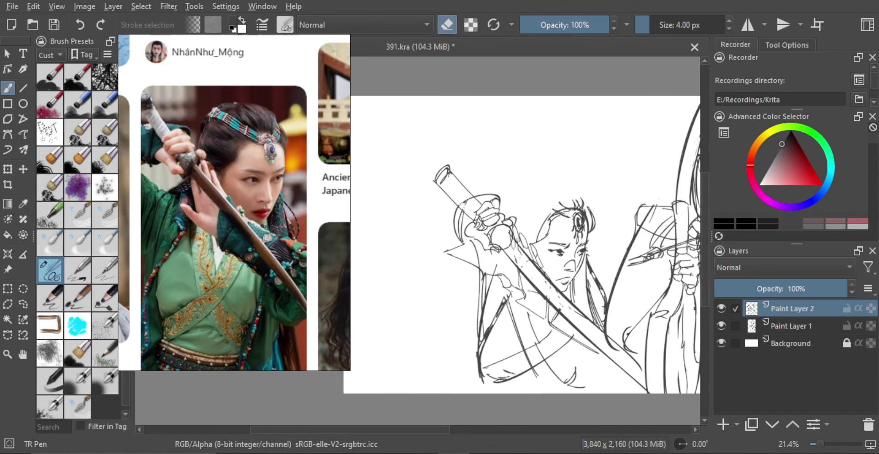
scroll(463, 217, up, 3)
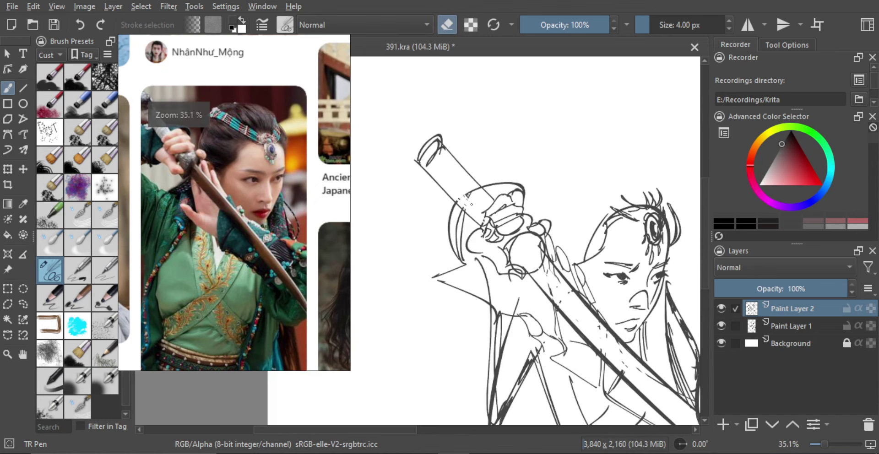
mouse_move(467, 191)
mouse_down()
mouse_move(480, 188)
mouse_move(453, 150)
mouse_up()
key(e)
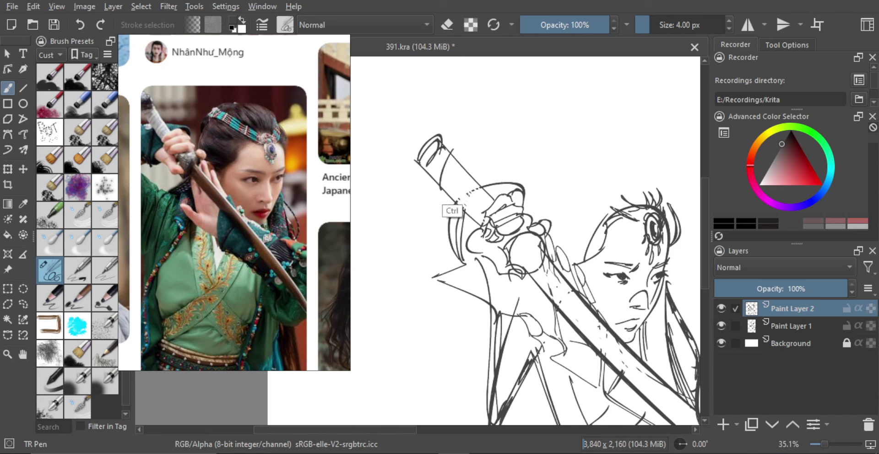
key(ctrl+z)
mouse_move(439, 187)
mouse_down()
mouse_move(454, 158)
mouse_move(457, 204)
mouse_move(481, 199)
mouse_move(488, 209)
mouse_move(458, 203)
mouse_up()
key(ctrl+z)
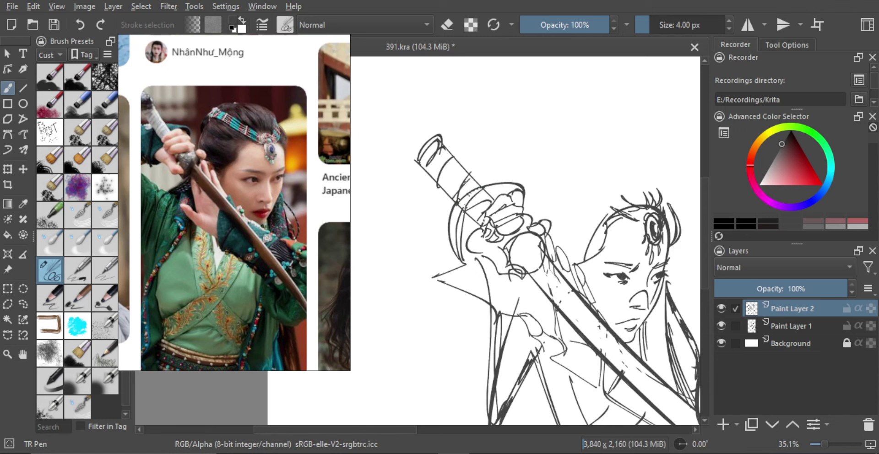
mouse_move(470, 172)
mouse_down()
mouse_move(447, 196)
mouse_move(469, 173)
mouse_move(459, 159)
mouse_move(439, 158)
mouse_up()
key(ctrl+z)
key(ctrl+z)
mouse_move(449, 161)
mouse_down()
mouse_move(458, 209)
mouse_move(506, 219)
mouse_move(578, 184)
mouse_up()
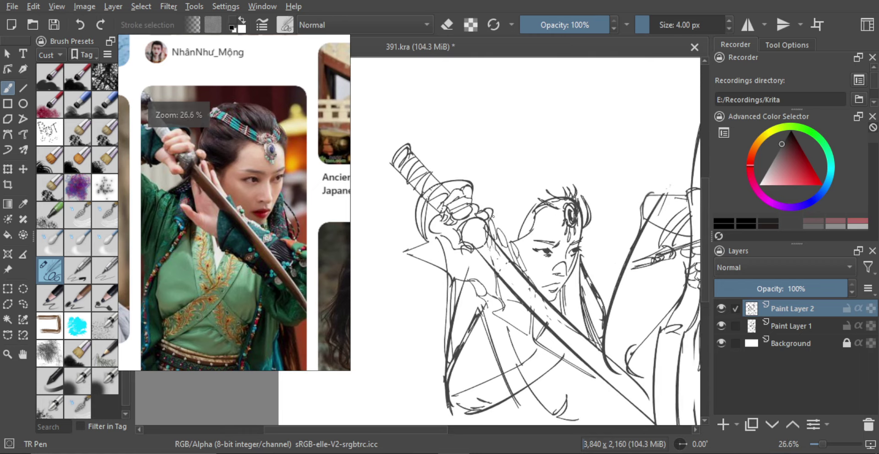
Step: Sketch the rounded contour of the swordswoman's skull above and behind the face
key(ctrl+z)
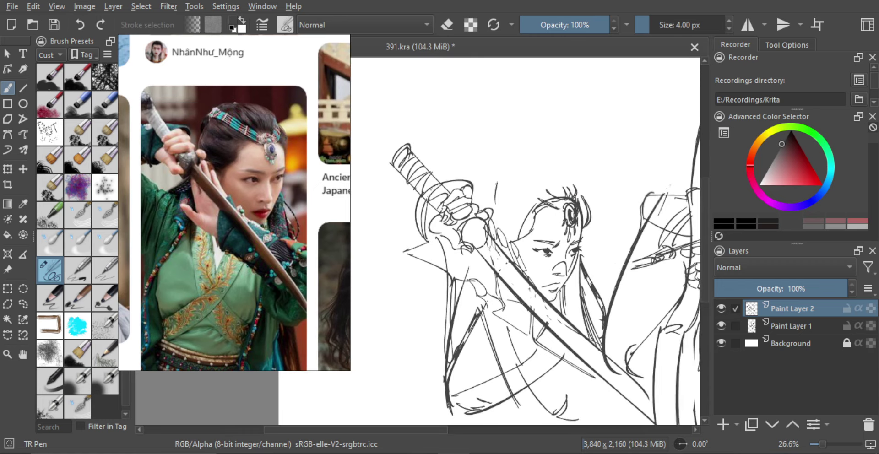
mouse_move(496, 179)
mouse_down()
mouse_move(489, 203)
mouse_move(556, 177)
mouse_move(555, 168)
mouse_move(548, 196)
mouse_move(518, 177)
mouse_move(546, 204)
mouse_move(560, 201)
mouse_up()
key(ctrl+z)
key(ctrl+z)
key(ctrl+z)
Step: Draw the headband across the head with a small end ornament, and add short hair strands above the forehead jewel
drag(513, 162, 545, 186)
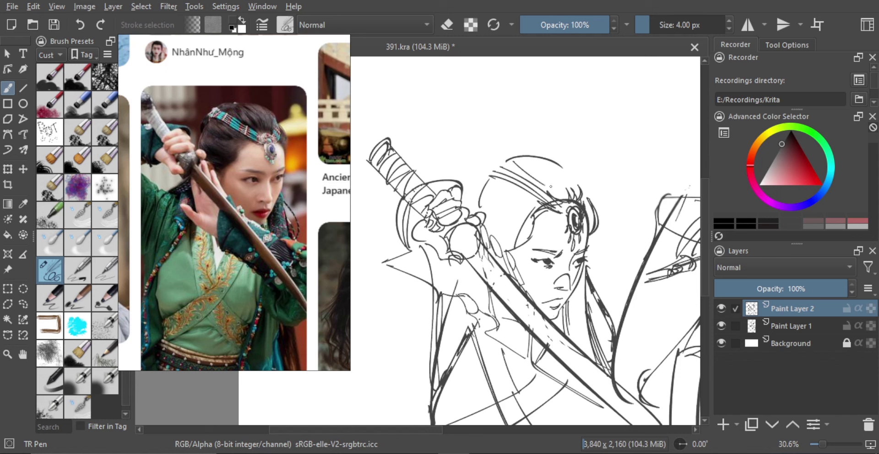
key(ctrl+z)
drag(510, 162, 486, 173)
key(ctrl+z)
drag(582, 186, 584, 206)
drag(588, 186, 584, 209)
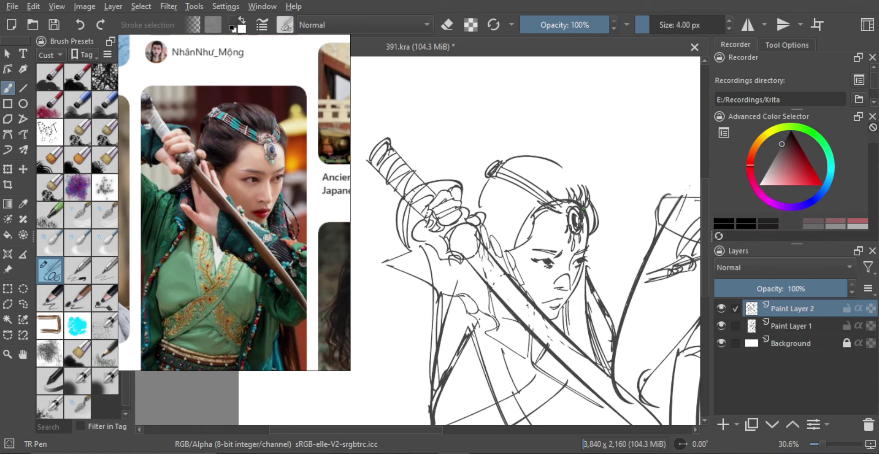
Step: Draw the front hair contour and the strands sweeping along the headband toward the forehead jewel
mouse_move(567, 166)
mouse_down()
mouse_move(577, 196)
mouse_move(577, 185)
mouse_move(544, 187)
mouse_up()
scroll(550, 188, up, 1)
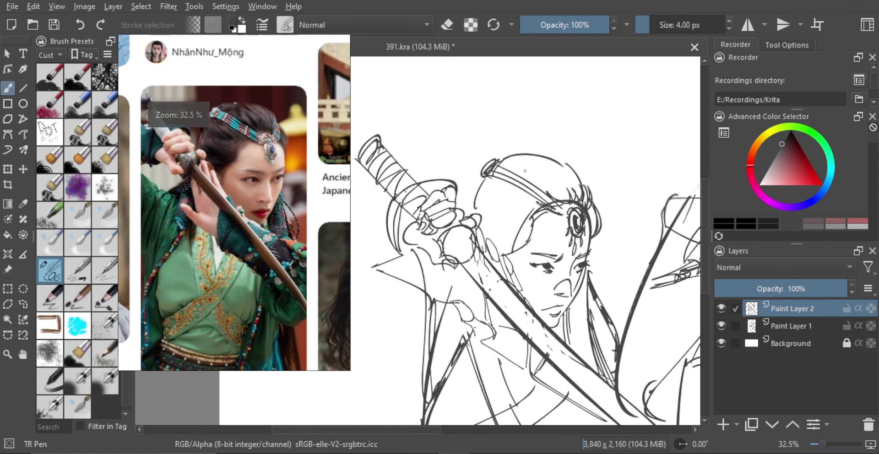
mouse_move(509, 163)
mouse_down()
mouse_move(562, 189)
mouse_move(567, 203)
mouse_up()
key(ctrl+z)
key(ctrl+z)
drag(506, 163, 564, 199)
drag(524, 161, 569, 202)
key(ctrl+z)
key(ctrl+z)
drag(496, 168, 565, 199)
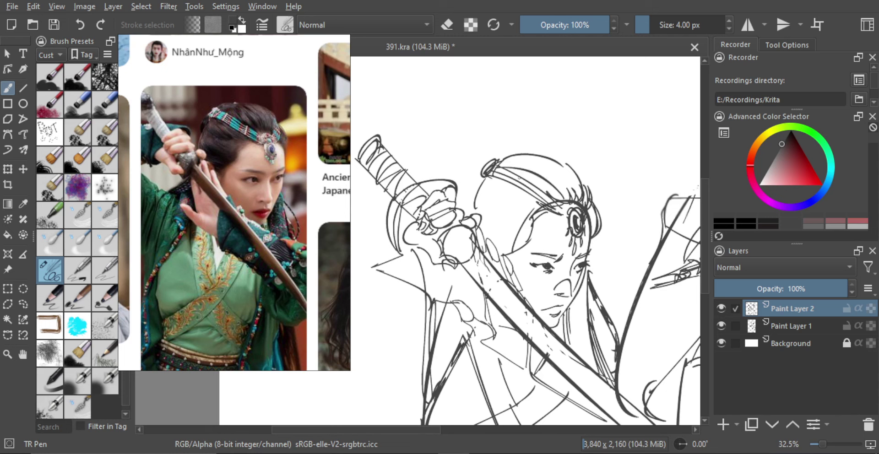
Step: Add hair strands over the crown and the curved hair mass sweeping below the headband
drag(524, 160, 572, 200)
key(ctrl+z)
drag(566, 164, 577, 198)
key(ctrl+z)
mouse_move(486, 176)
mouse_down()
mouse_move(499, 211)
mouse_move(546, 211)
mouse_move(537, 218)
mouse_up()
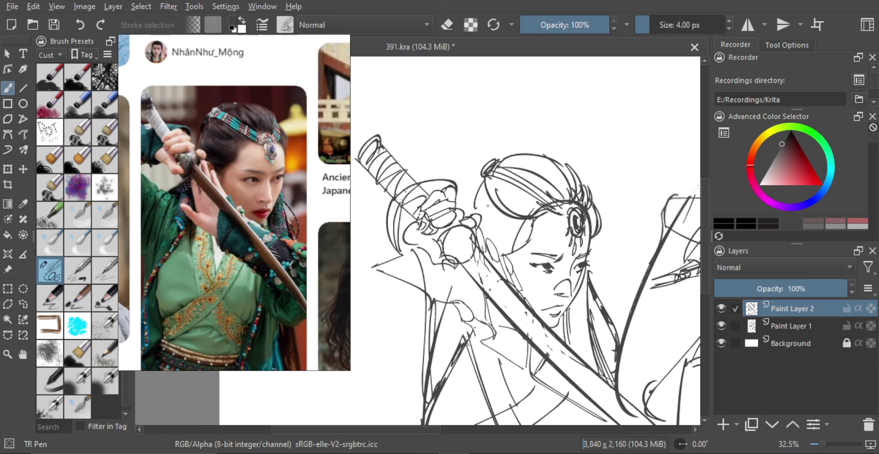
Step: Draw the hair contour behind the head and refine the lines around the sword arm's wrist
mouse_move(478, 192)
mouse_down()
mouse_move(528, 230)
mouse_move(522, 266)
mouse_move(525, 219)
mouse_move(509, 197)
mouse_move(523, 229)
mouse_move(522, 214)
mouse_up()
key(ctrl+z)
key(ctrl+z)
key(ctrl+z)
key(ctrl+z)
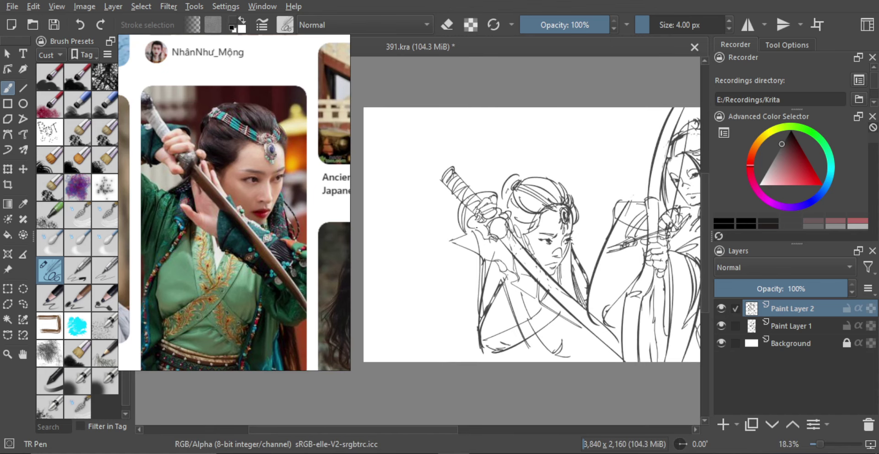
drag(477, 234, 493, 257)
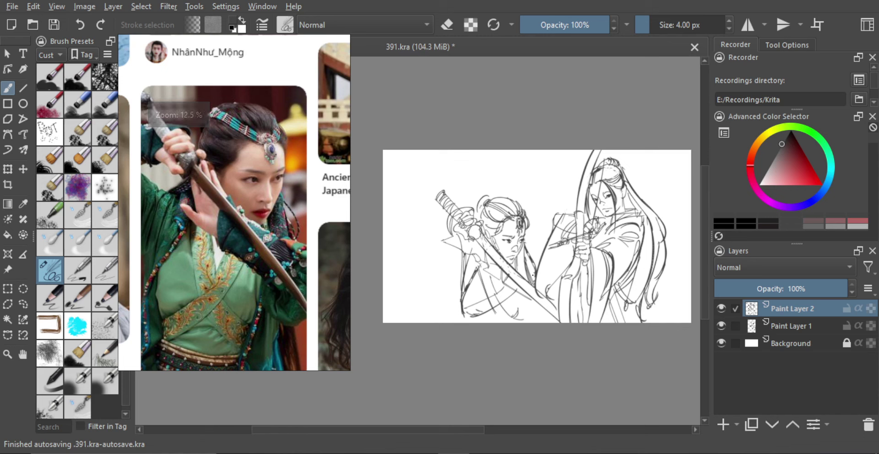
Step: Scale the swordswoman sketch down slightly and add a new paint layer above it
key(ctrl+t)
drag(571, 331, 549, 296)
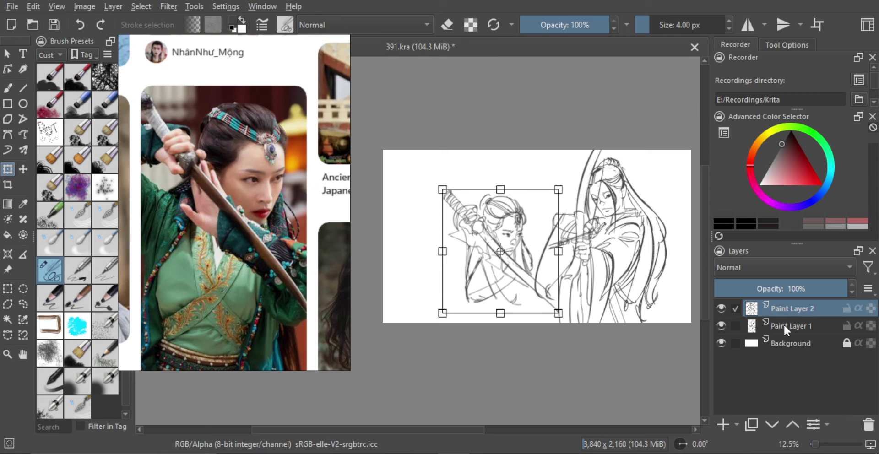
click(727, 419)
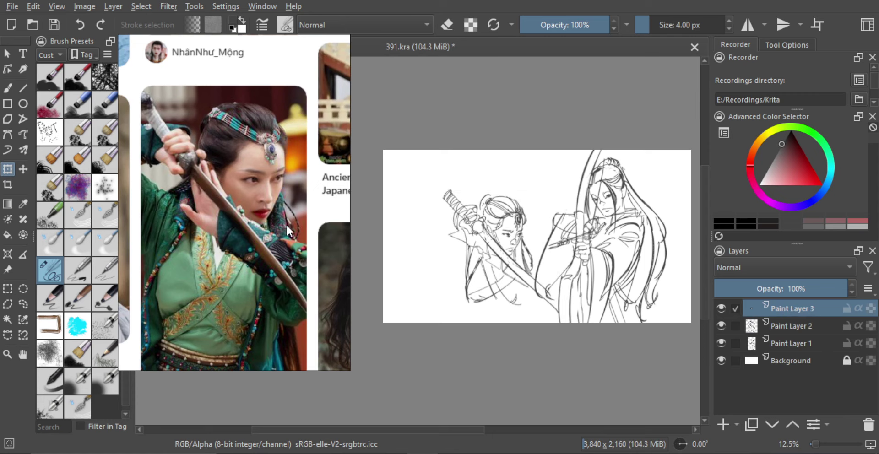
Step: Bring the reference photo of the crouching archer in the dark red robe into close view
scroll(287, 224, down, 3)
scroll(275, 237, down, 3)
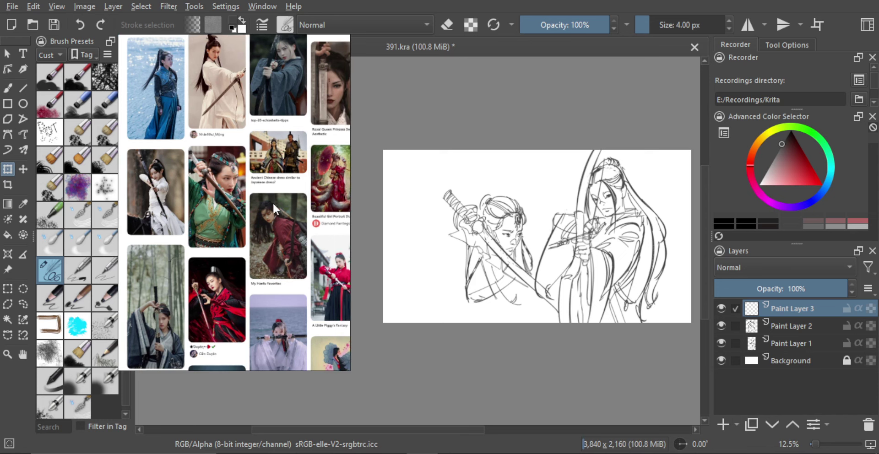
scroll(276, 235, up, 6)
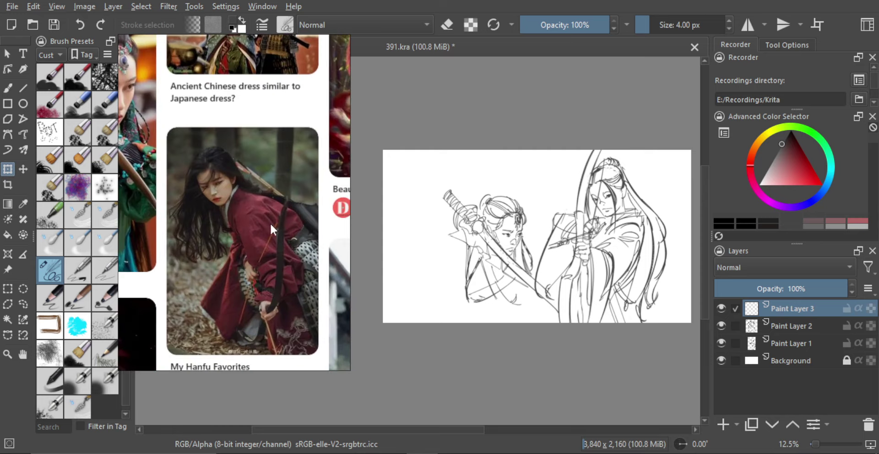
scroll(268, 219, up, 5)
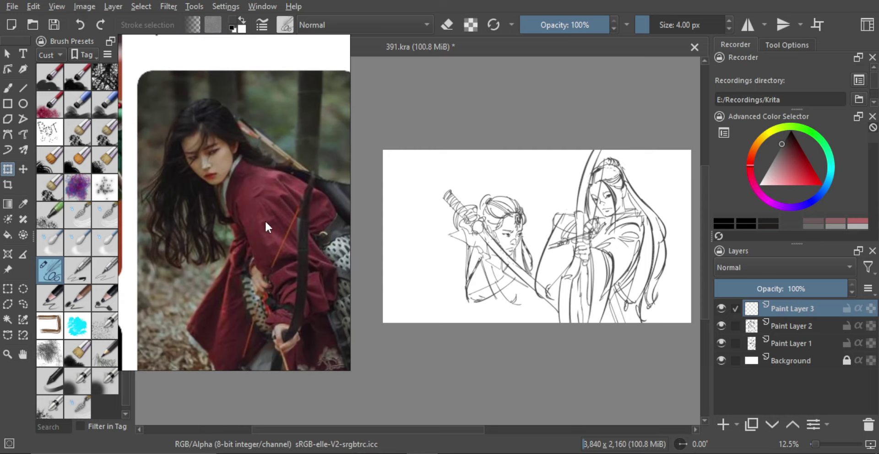
scroll(266, 219, up, 1)
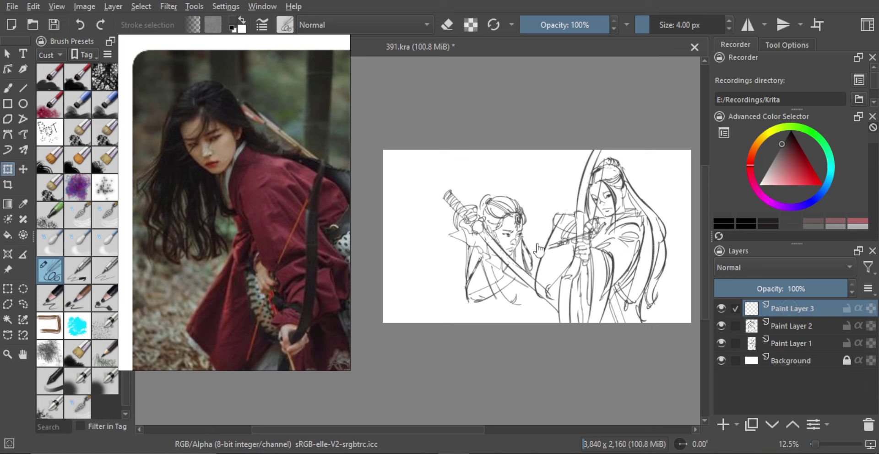
click(498, 265)
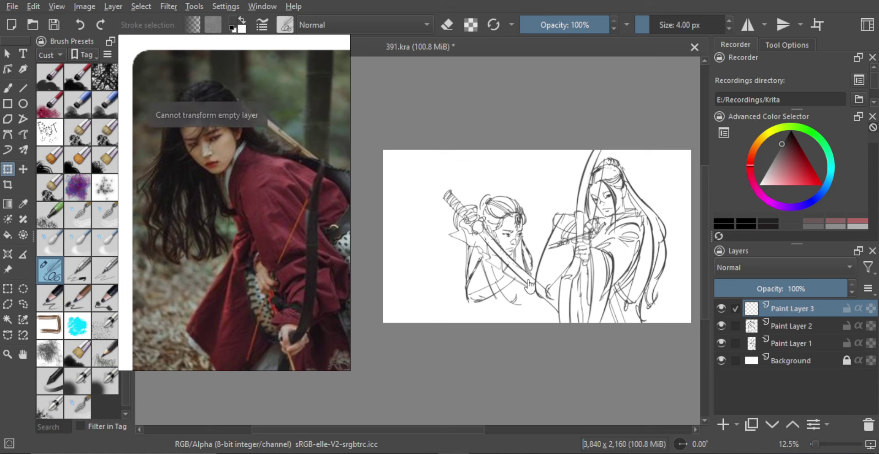
Step: Move the swordswoman sketch on Paint Layer 2 slightly closer to the archer, then make Paint Layer 3 active
click(792, 327)
click(506, 272)
drag(505, 272, 516, 281)
click(776, 305)
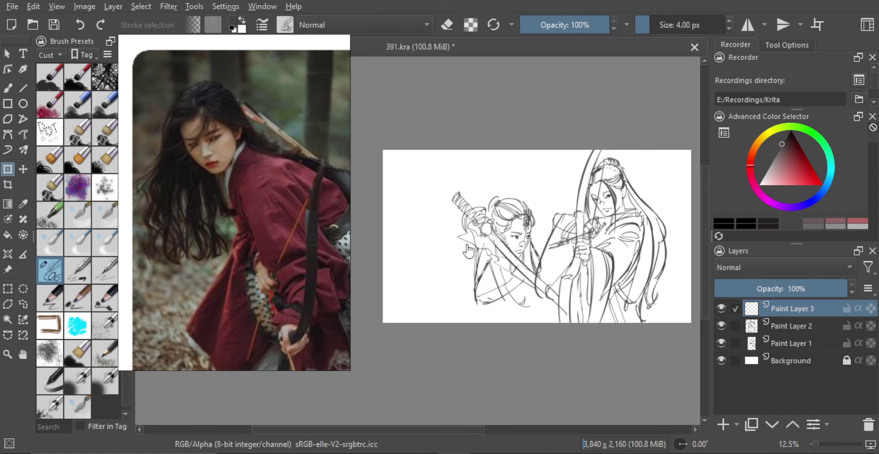
Step: Sketch the head outline of the crouching archer beside the swordswoman's elbow, with skull curve, cheek and chin
key(b)
mouse_move(460, 275)
mouse_down()
mouse_move(448, 228)
mouse_move(480, 229)
mouse_up()
drag(464, 187, 478, 234)
key(ctrl+z)
key(ctrl+z)
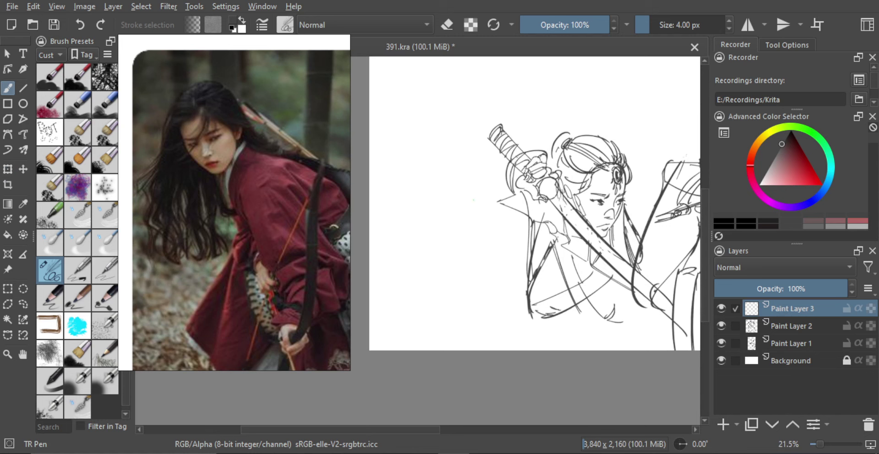
mouse_move(481, 190)
mouse_down()
mouse_move(461, 199)
mouse_move(459, 214)
mouse_up()
key(ctrl+z)
key(ctrl+z)
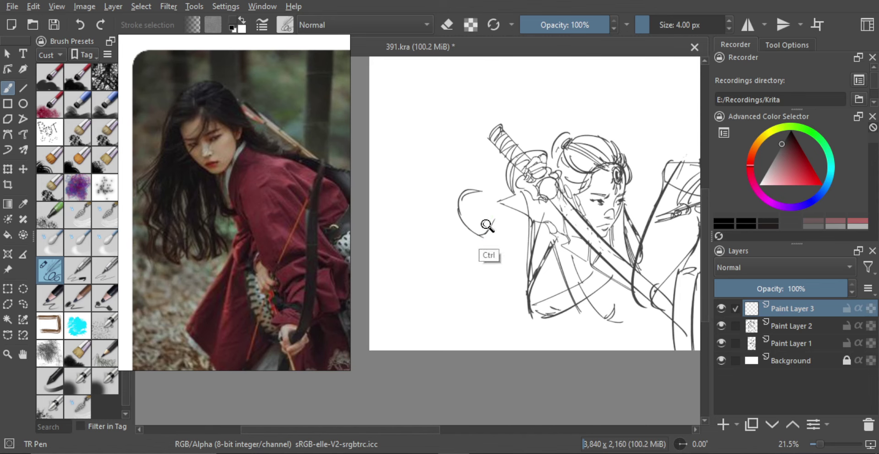
drag(488, 227, 489, 250)
drag(495, 205, 499, 228)
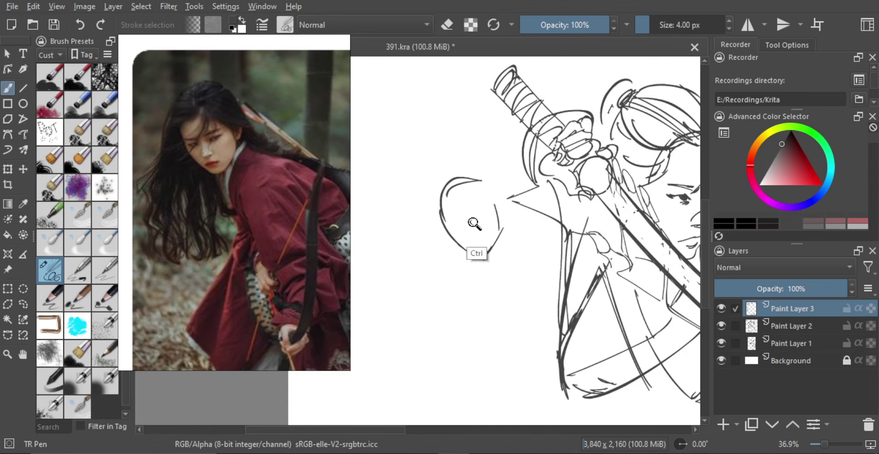
Step: Draw the eyebrows and narrow downcast eyes inside the new head outline
scroll(468, 224, up, 3)
mouse_move(439, 229)
mouse_down()
mouse_move(461, 230)
mouse_move(450, 236)
mouse_up()
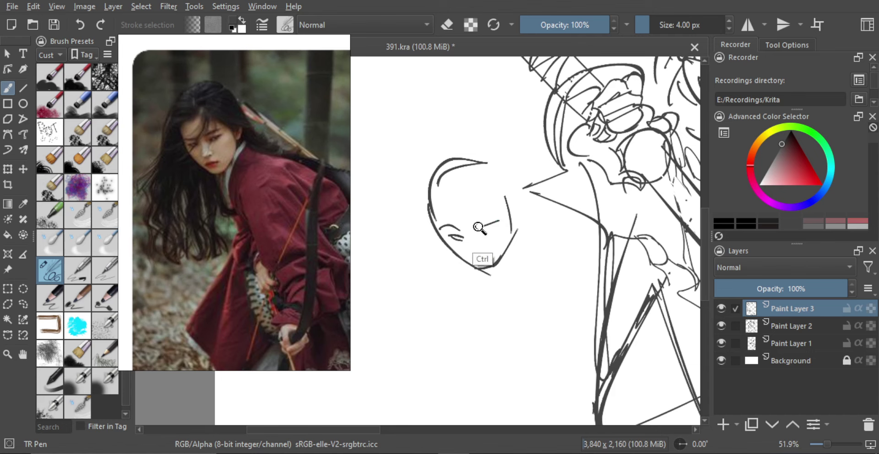
key(ctrl+z)
drag(476, 227, 503, 221)
key(ctrl+z)
drag(499, 233, 496, 231)
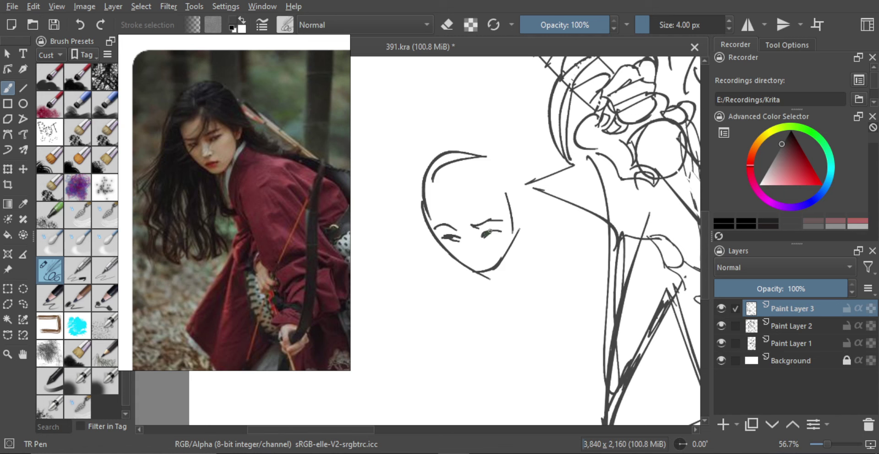
scroll(488, 232, up, 1)
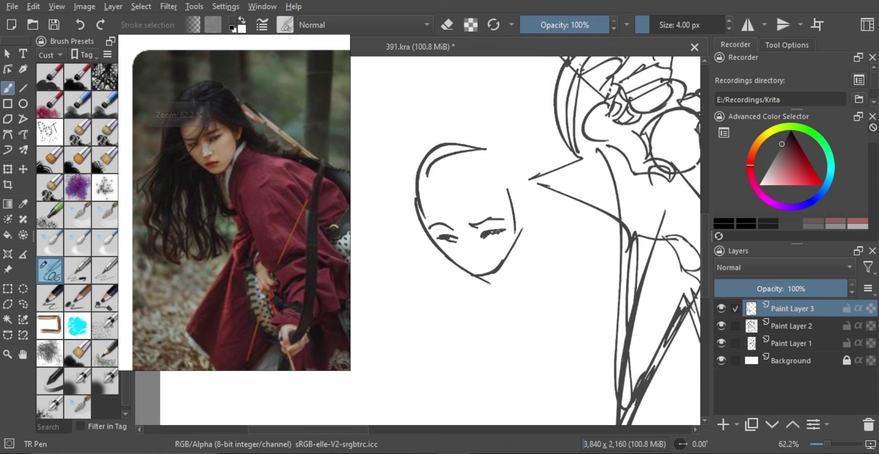
scroll(456, 239, up, 1)
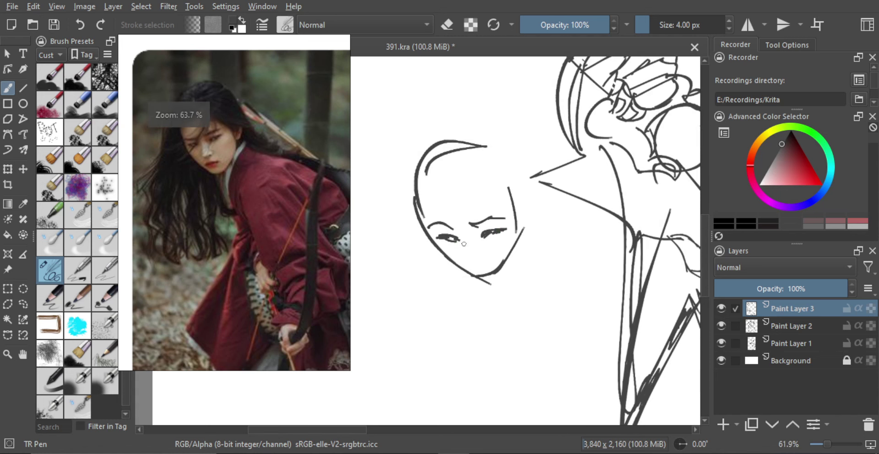
Step: Add the nose line and a short mouth line below the eyes
drag(457, 233, 465, 243)
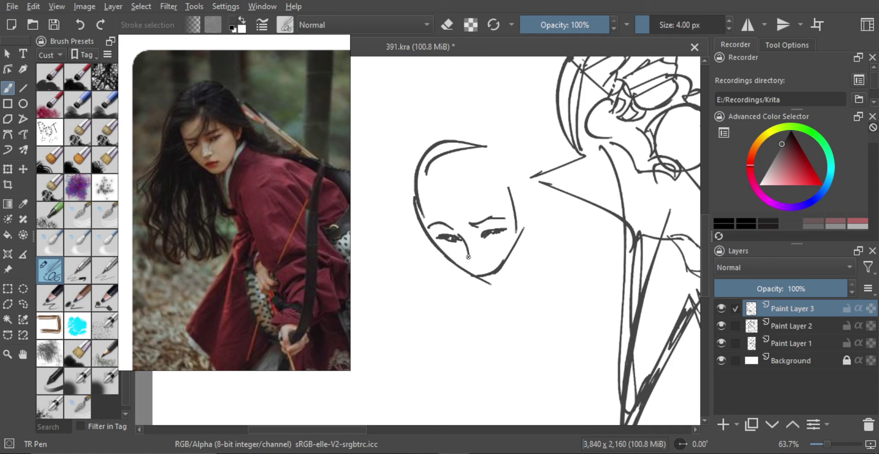
drag(467, 258, 490, 263)
scroll(480, 255, up, 2)
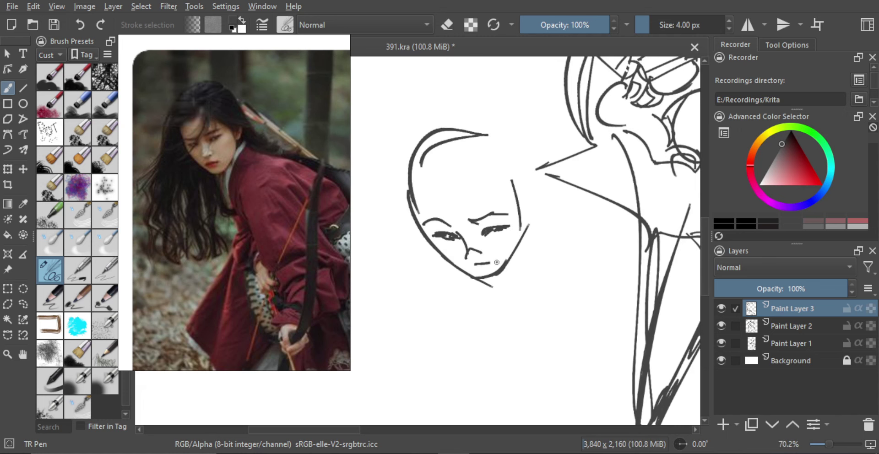
Step: Erase the heavy chin and jaw lines and redraw them as a slimmer contour
scroll(504, 277, down, 2)
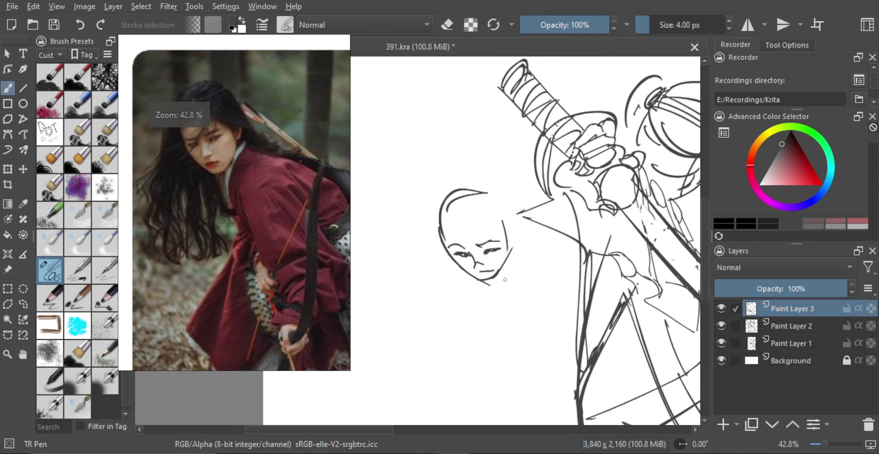
scroll(500, 278, up, 2)
key(e)
drag(499, 263, 495, 276)
drag(487, 278, 482, 278)
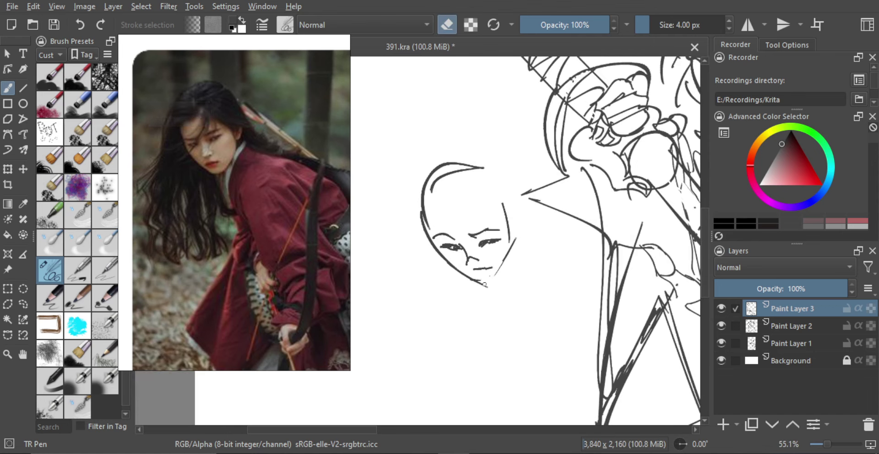
key(e)
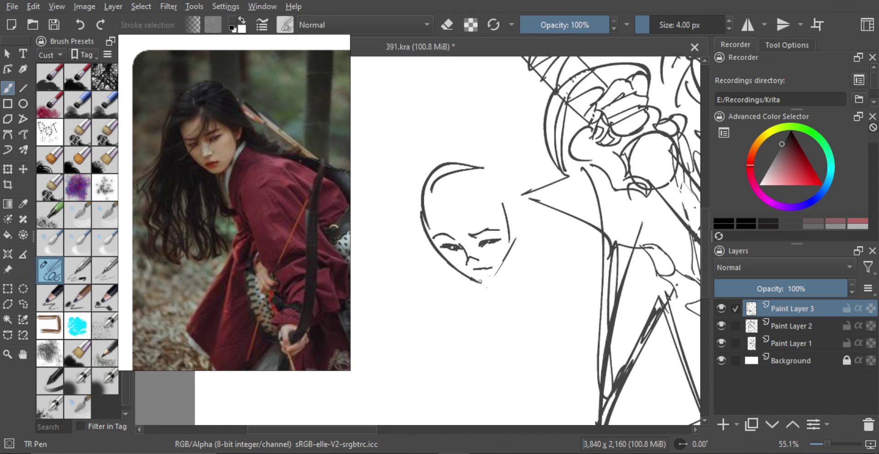
mouse_move(476, 281)
mouse_down()
mouse_move(495, 280)
mouse_move(510, 251)
mouse_up()
key(ctrl+z)
key(ctrl+z)
key(ctrl+z)
key(e)
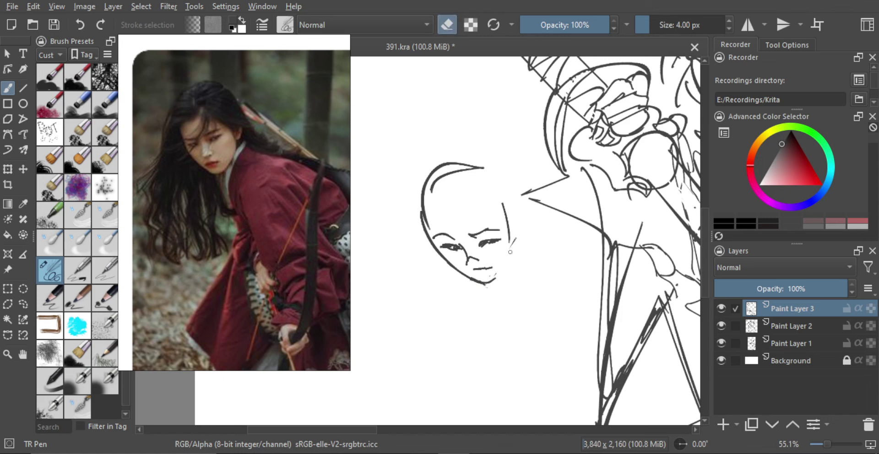
key(e)
drag(492, 282, 511, 250)
key(ctrl+z)
Step: Rework the contour of the face from the temple down the cheek on the side away from the swordswoman
scroll(449, 274, up, 2)
key(e)
drag(432, 242, 454, 264)
key(e)
key(ctrl+z)
drag(435, 239, 452, 263)
key(ctrl+z)
key(ctrl+z)
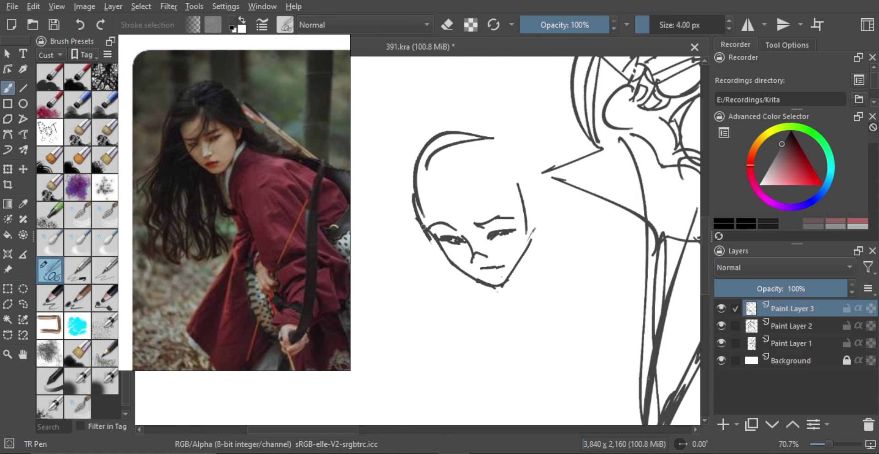
key(e)
key(e)
mouse_move(414, 194)
mouse_down()
mouse_move(432, 237)
mouse_move(457, 229)
mouse_up()
Step: Draw the long wavy outline of the loose hair falling from the head past the shoulder
scroll(457, 250, down, 3)
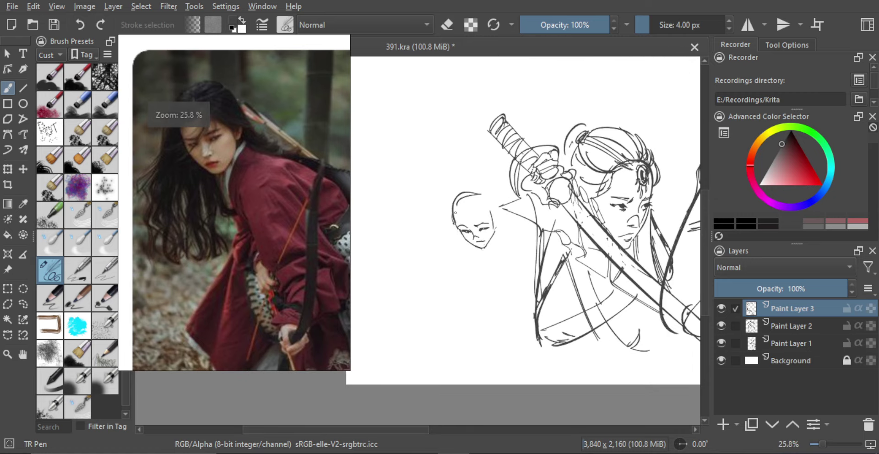
drag(450, 191, 439, 258)
key(ctrl+z)
key(ctrl+z)
mouse_move(451, 190)
mouse_down()
mouse_move(438, 255)
mouse_move(429, 254)
mouse_move(443, 269)
mouse_move(423, 288)
mouse_move(445, 293)
mouse_move(453, 322)
mouse_up()
key(ctrl+z)
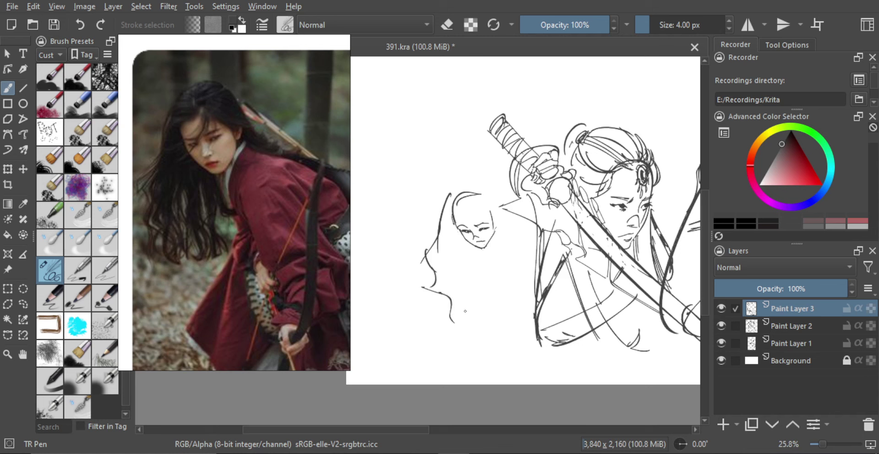
drag(450, 211, 431, 254)
key(ctrl+z)
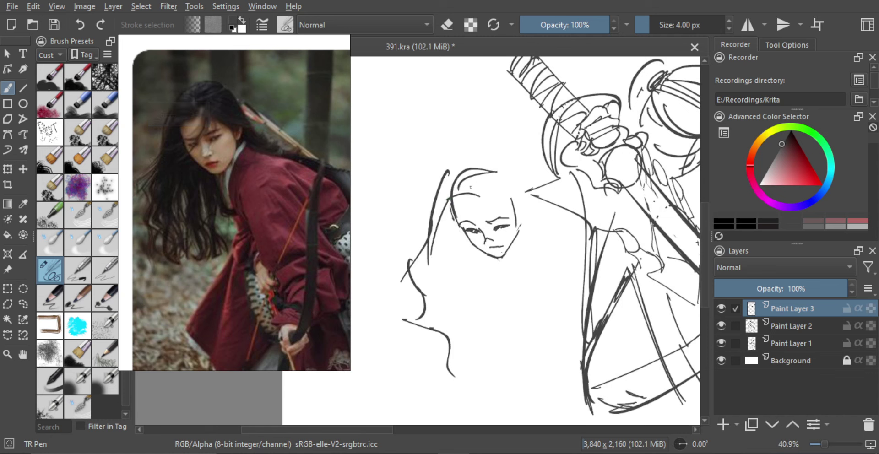
Step: Draw the front hairline and rounded crown of the hair, erasing the old skull line underneath
key(ctrl+z)
drag(447, 168, 484, 174)
key(e)
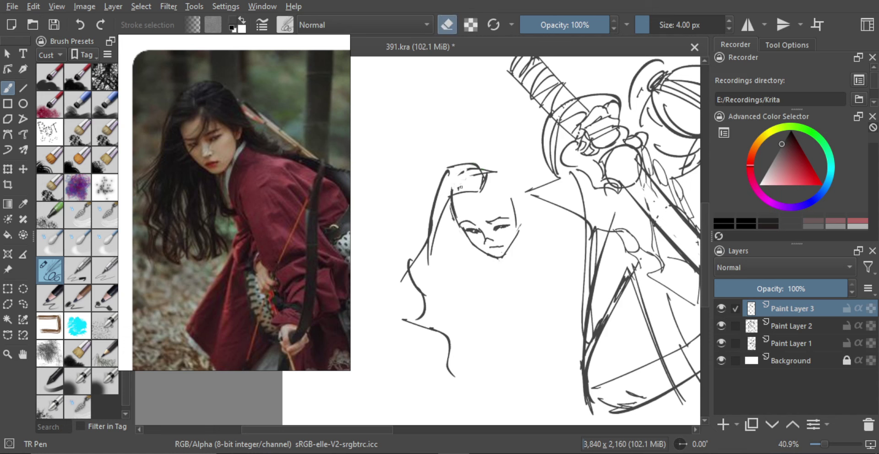
key(e)
drag(483, 159, 484, 170)
key(ctrl+z)
mouse_move(480, 160)
mouse_down()
mouse_move(487, 172)
mouse_move(487, 147)
mouse_move(495, 152)
mouse_move(478, 153)
mouse_move(524, 195)
mouse_up()
key(ctrl+z)
key(ctrl+z)
key(ctrl+z)
key(ctrl+z)
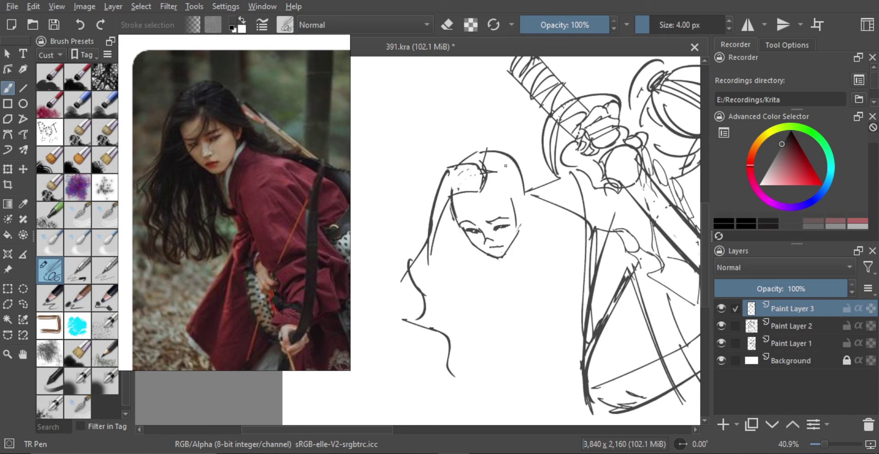
Step: Add strands radiating from the hair parting and a lock sweeping down towards the far temple
drag(471, 153, 483, 173)
mouse_move(501, 146)
mouse_down()
mouse_move(492, 172)
mouse_move(512, 152)
mouse_up()
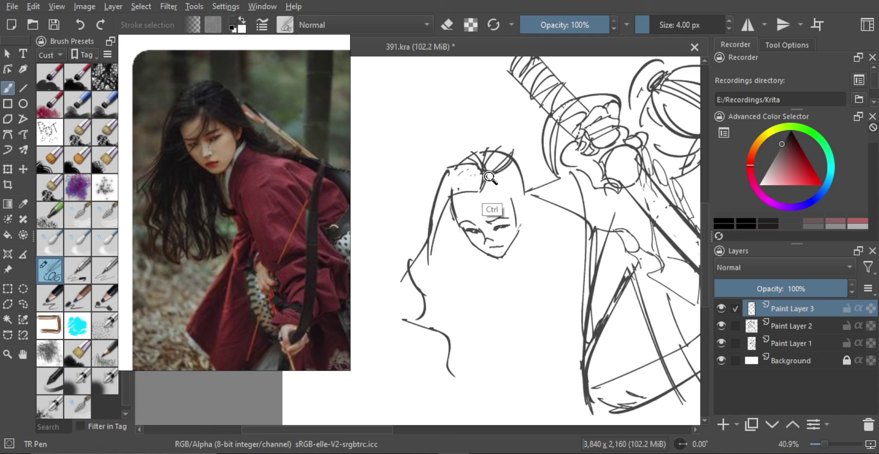
key(ctrl+z)
key(ctrl+z)
mouse_move(488, 173)
mouse_down()
mouse_move(512, 153)
mouse_move(496, 188)
mouse_move(526, 198)
mouse_up()
Step: Erase and redraw the cheek and jaw contour on the side of the face nearest the swordswoman
key(e)
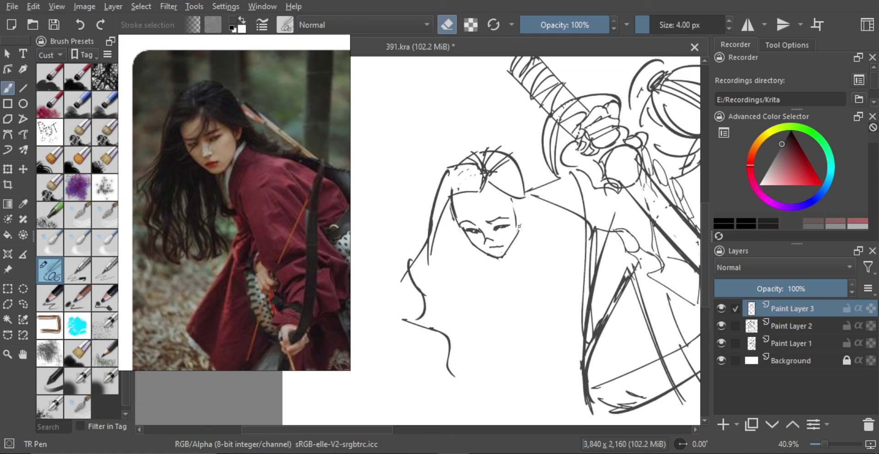
key(e)
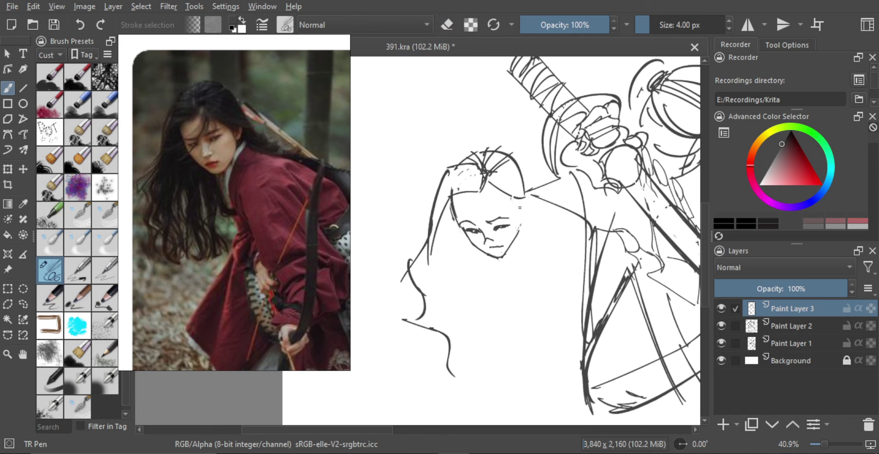
drag(518, 207, 521, 230)
key(ctrl+z)
key(ctrl+z)
key(e)
key(e)
key(ctrl+z)
drag(513, 239, 502, 259)
key(ctrl+z)
key(ctrl+z)
mouse_move(519, 233)
mouse_down()
mouse_move(503, 258)
mouse_move(515, 276)
mouse_up()
Step: Check the face in mirrored view, then lasso its eyes, nose and mouth and delete them
key(m)
drag(457, 252, 577, 255)
key(m)
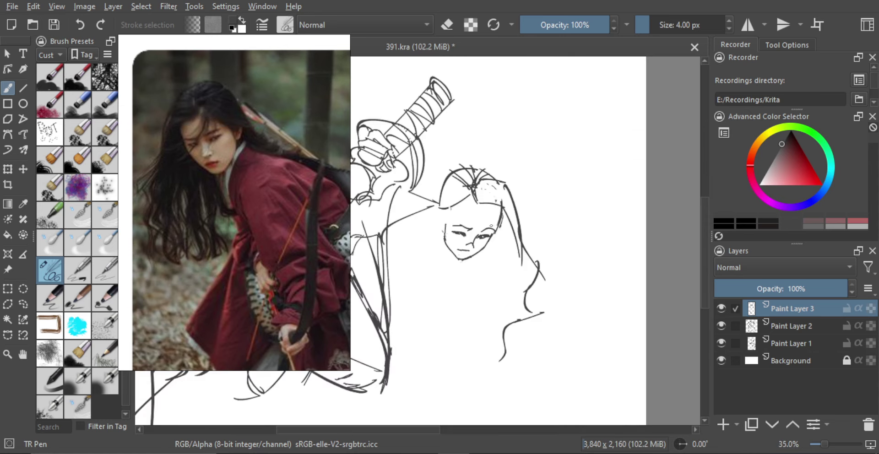
drag(409, 232, 463, 206)
drag(462, 247, 461, 204)
key(l)
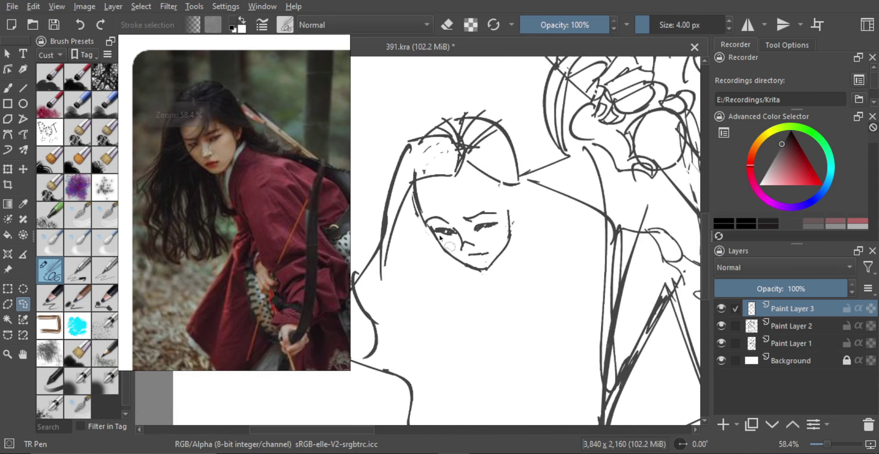
mouse_move(442, 237)
mouse_down()
mouse_move(434, 202)
mouse_move(498, 207)
mouse_move(504, 228)
mouse_move(476, 270)
mouse_up()
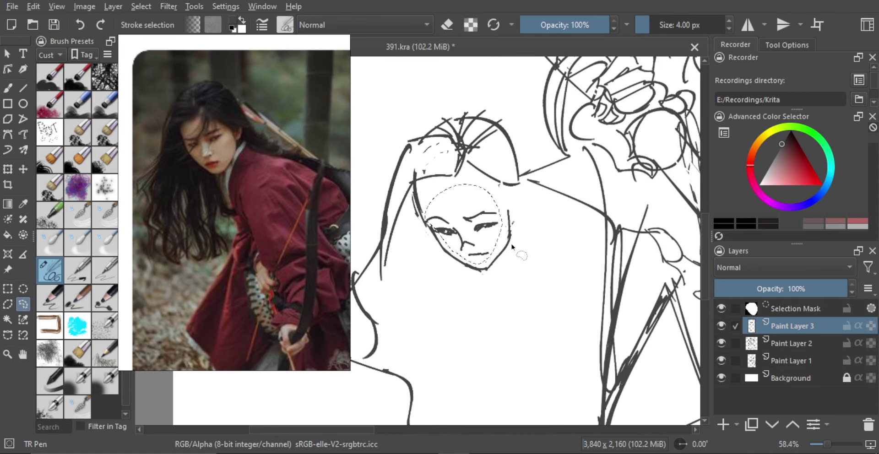
key(Delete)
key(ctrl+shift+a)
Step: Redraw arched eyebrows and downcast eyes inside the emptied face outline
key(b)
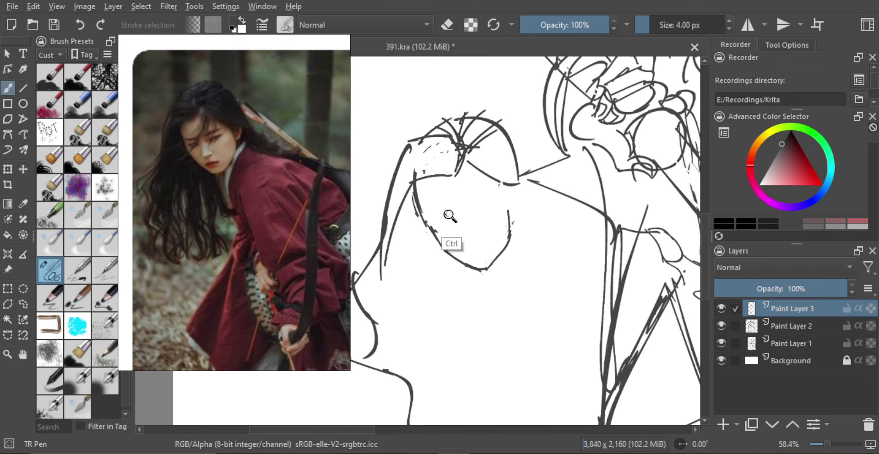
mouse_move(450, 214)
ctrl+mouse_down()
mouse_move(452, 222)
mouse_move(446, 196)
mouse_move(458, 212)
mouse_move(500, 191)
ctrl+mouse_up()
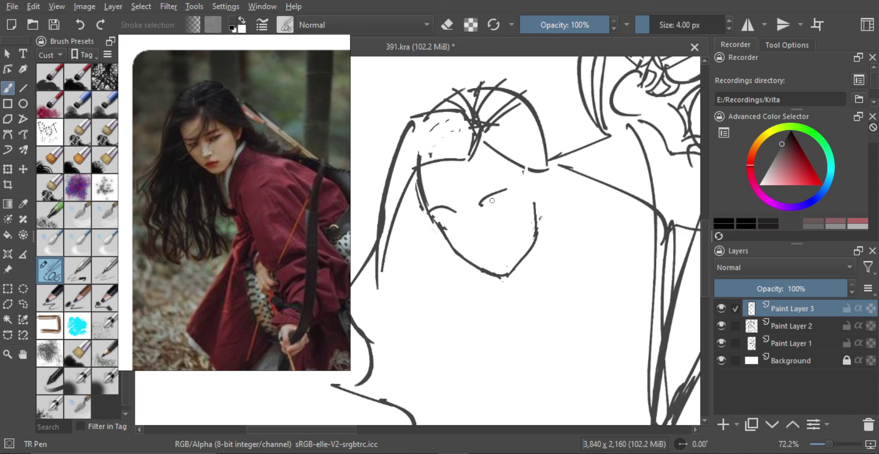
key(ctrl+z)
key(ctrl+z)
drag(455, 218, 430, 214)
key(ctrl+z)
mouse_move(517, 197)
mouse_down()
mouse_move(480, 203)
mouse_move(493, 214)
mouse_move(442, 223)
mouse_move(511, 207)
mouse_move(498, 212)
mouse_move(502, 219)
mouse_move(496, 213)
mouse_up()
key(ctrl+z)
key(ctrl+z)
key(ctrl+z)
key(ctrl+z)
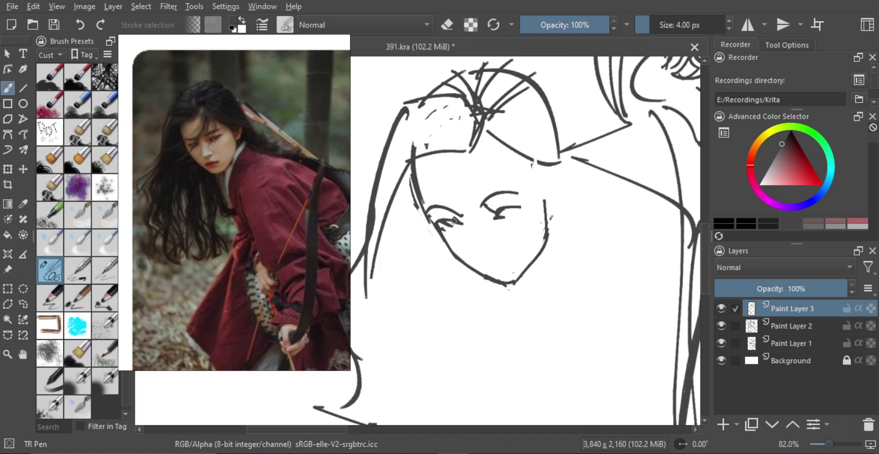
Step: Finish the eye lines and draw the nose and mouth of the crouching archer
drag(512, 212, 508, 209)
mouse_move(460, 222)
mouse_down()
mouse_move(477, 243)
mouse_move(497, 249)
mouse_move(491, 259)
mouse_move(513, 260)
mouse_up()
key(ctrl+z)
key(ctrl+z)
Step: Check the face in mirrored view and refine its eyes with darker lash and iris lines
key(m)
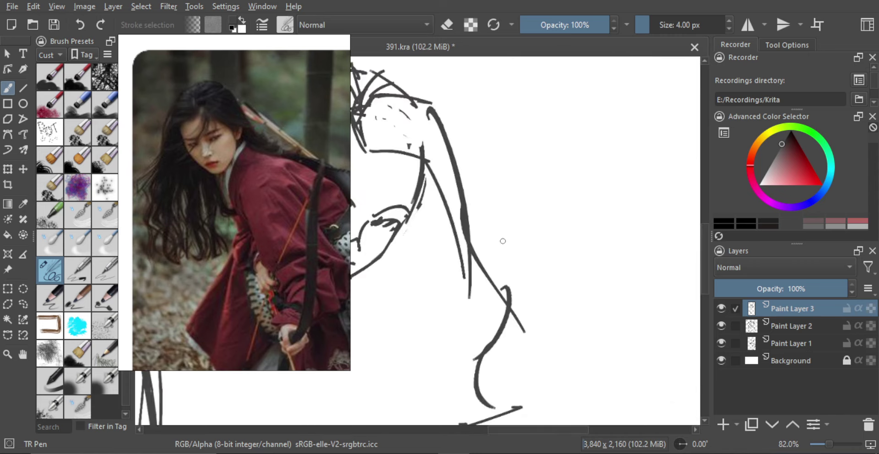
key(e)
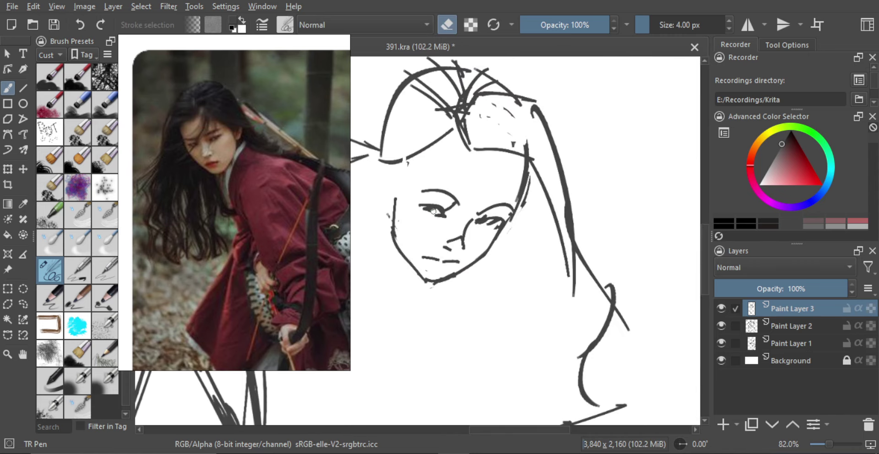
key(e)
key(m)
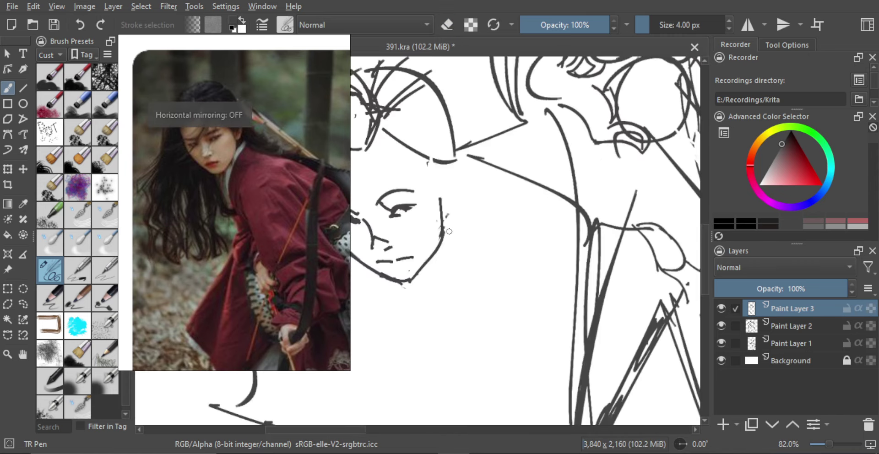
drag(415, 219, 489, 214)
drag(489, 213, 490, 204)
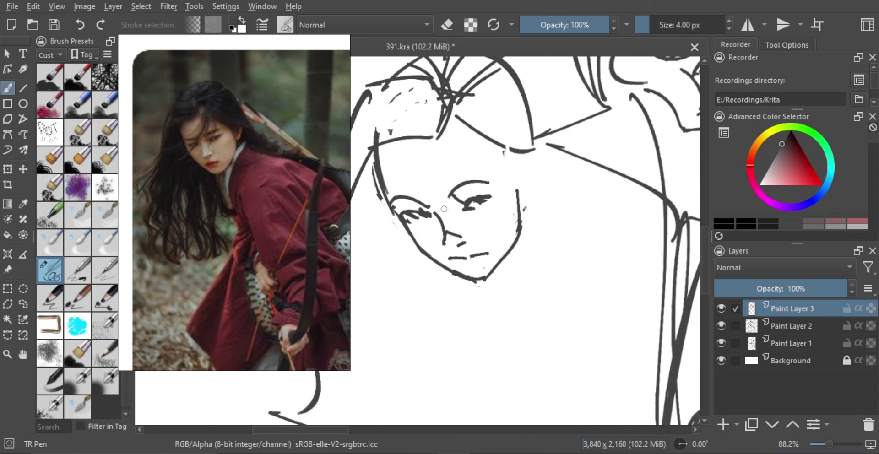
key(e)
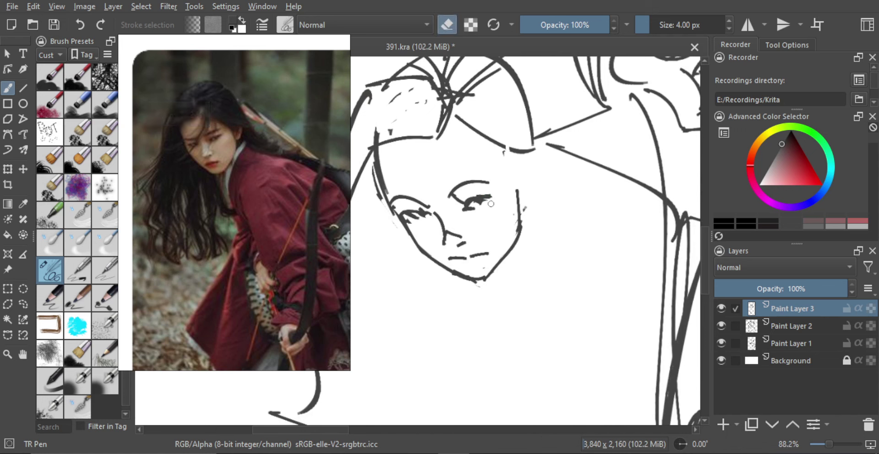
key(e)
drag(478, 203, 429, 213)
scroll(429, 216, down, 5)
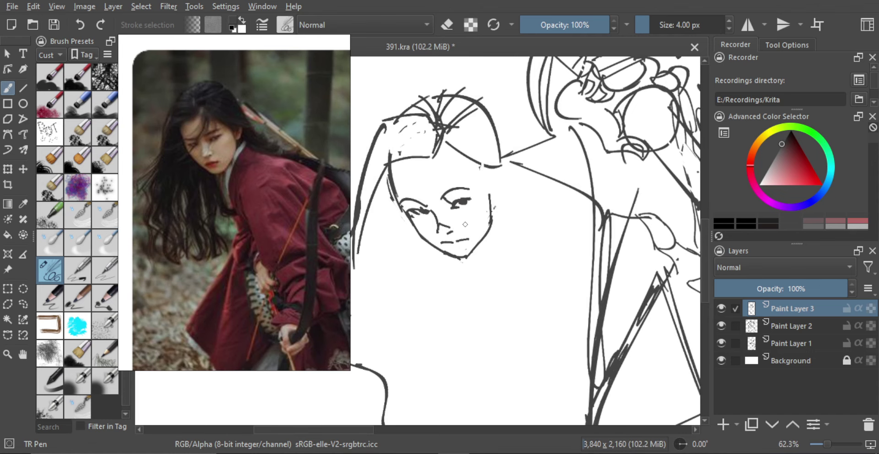
Step: Clear the crouching archer's head and hair sketch, then redraw her skull curve and pointed face outline
scroll(468, 225, down, 3)
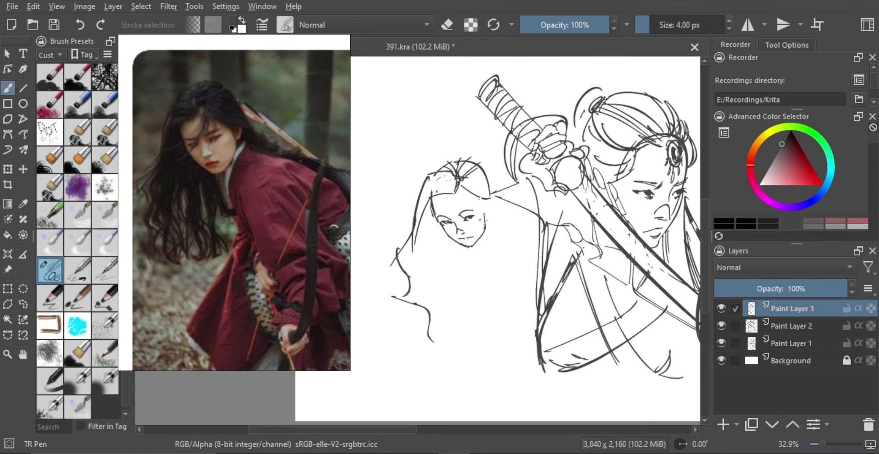
scroll(454, 212, up, 1)
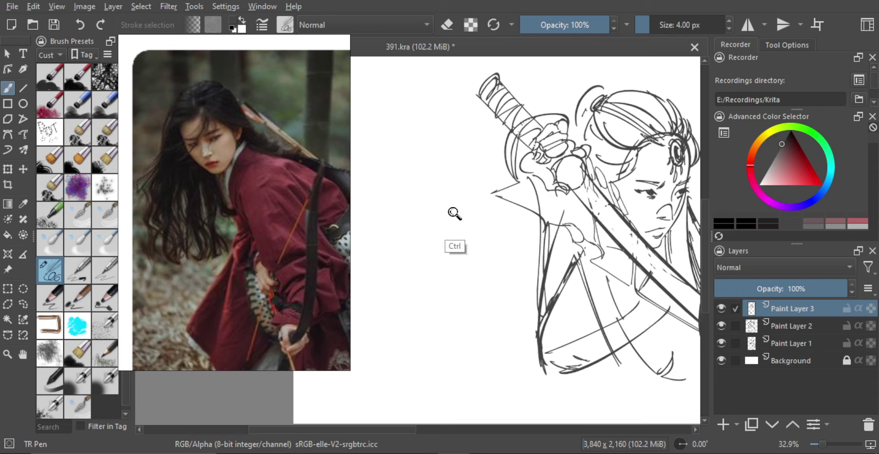
mouse_move(458, 177)
mouse_down()
mouse_move(460, 239)
mouse_move(453, 172)
mouse_move(467, 235)
mouse_up()
key(ctrl+z)
key(ctrl+z)
mouse_move(421, 192)
mouse_down()
mouse_move(449, 170)
mouse_move(434, 178)
mouse_move(473, 205)
mouse_move(435, 249)
mouse_move(445, 258)
mouse_move(468, 237)
mouse_move(439, 214)
mouse_up()
key(ctrl+z)
key(ctrl+z)
key(ctrl+z)
Step: Draw arched brow lines and narrow downcast eyes inside the new face outline
key(ctrl+space)
mouse_move(438, 214)
mouse_down()
mouse_move(463, 226)
mouse_move(446, 231)
mouse_move(450, 244)
mouse_move(433, 232)
mouse_up()
key(ctrl+z)
key(ctrl+z)
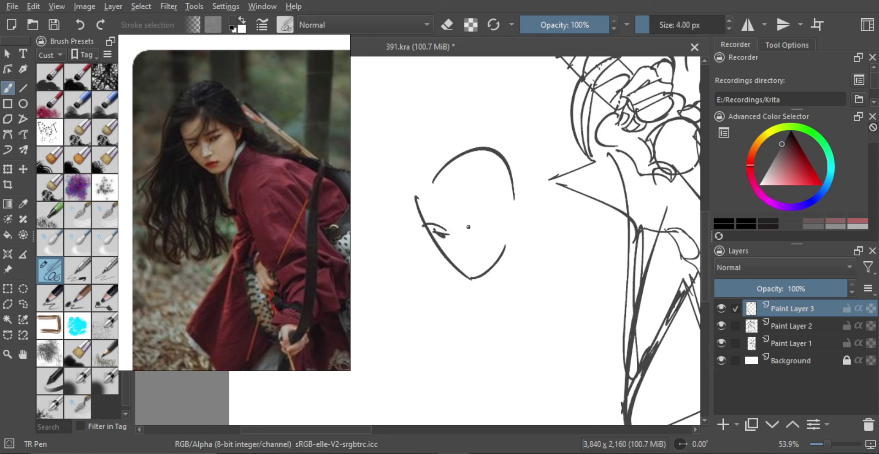
key(ctrl+z)
drag(474, 235, 490, 232)
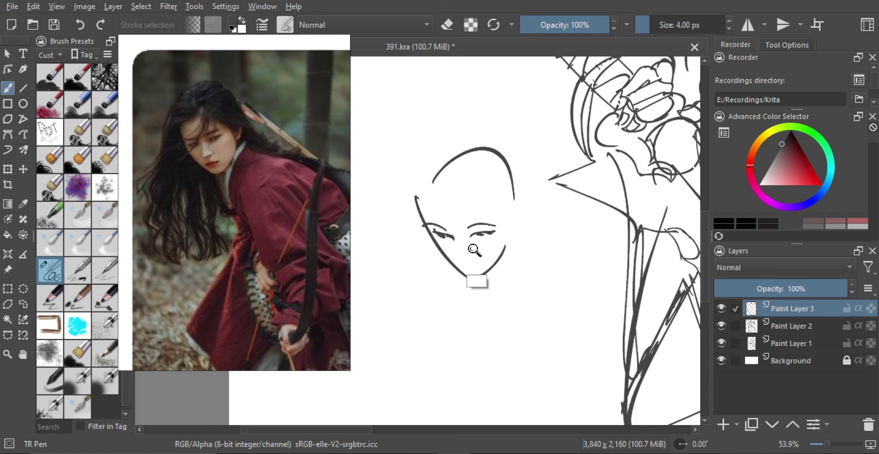
Step: Refine the dark eye lines with brush and eraser and sketch the bridge of the nose
drag(475, 250, 483, 210)
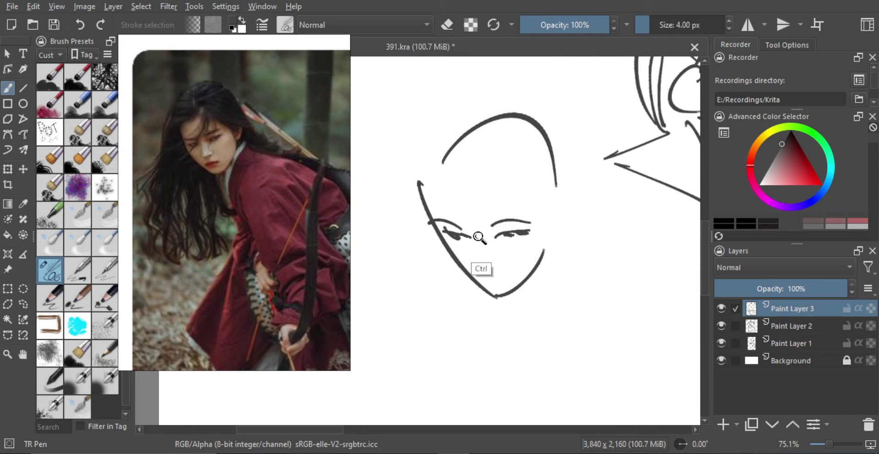
key(e)
key(e)
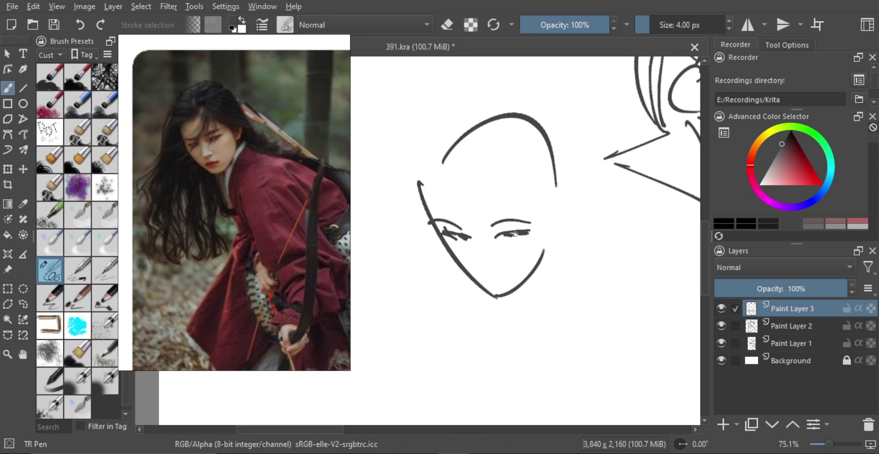
key(e)
key(e)
mouse_move(470, 232)
mouse_down()
mouse_move(479, 265)
mouse_move(512, 253)
mouse_up()
key(ctrl+z)
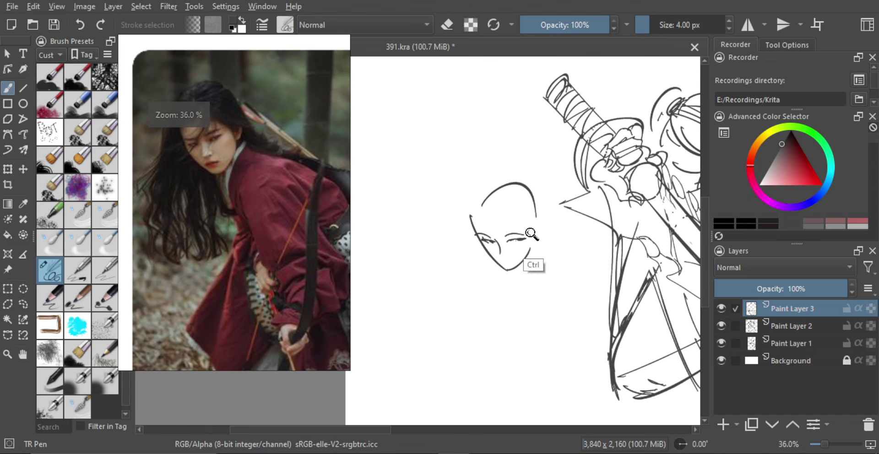
Step: Transform the crouching archer's head sketch to tilt it slightly counter-clockwise
key(ctrl+t)
drag(555, 236, 553, 228)
key(b)
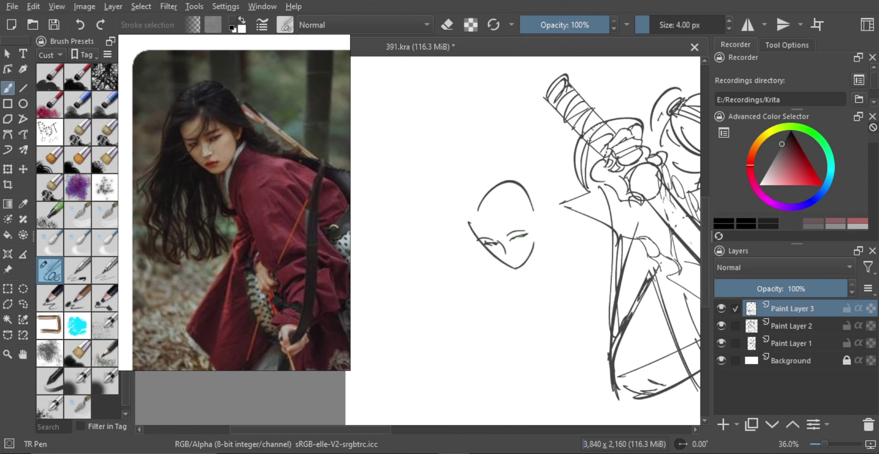
Step: Draw the nose tip and a small mouth on the tilted face
scroll(520, 248, up, 3)
mouse_move(491, 258)
mouse_down()
mouse_move(506, 251)
mouse_move(520, 266)
mouse_move(507, 273)
mouse_up()
key(ctrl+z)
key(ctrl+z)
drag(496, 266, 501, 264)
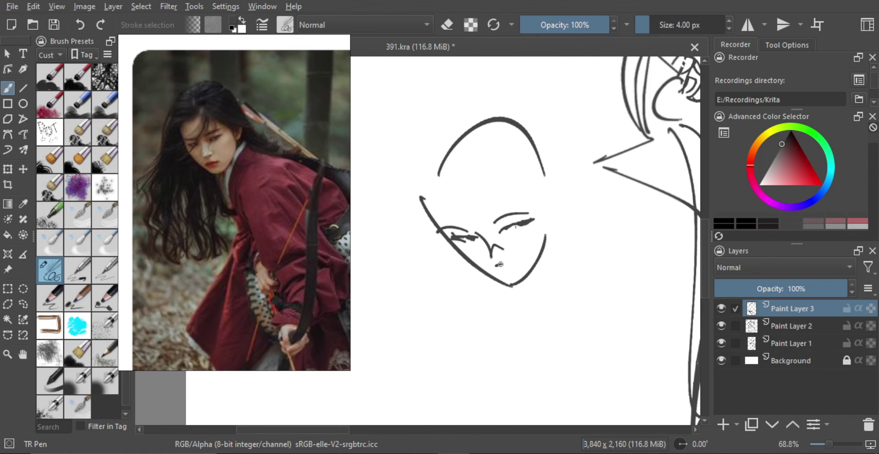
Step: Close the side of the face, add the ear and draw the parted hairline over the forehead
scroll(533, 264, down, 4)
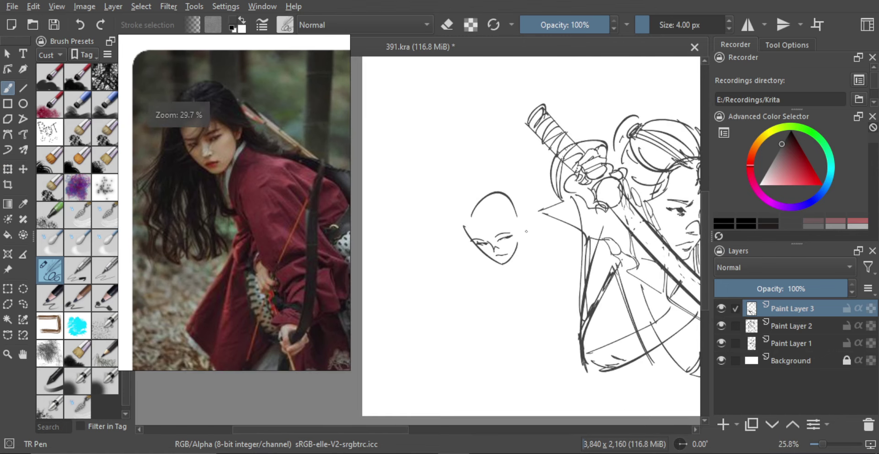
scroll(520, 229, up, 2)
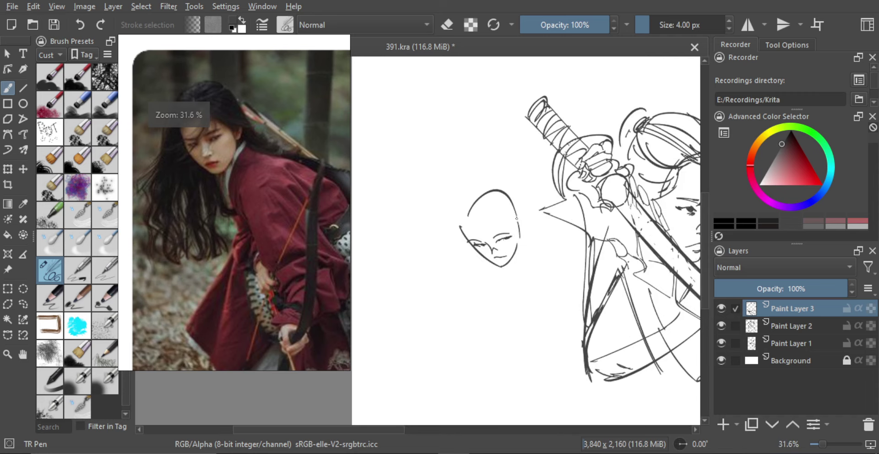
scroll(523, 216, down, 2)
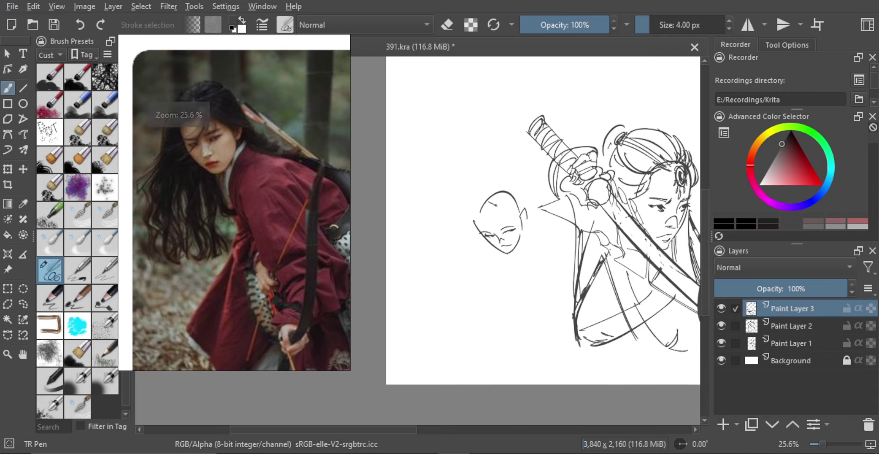
scroll(509, 207, up, 1)
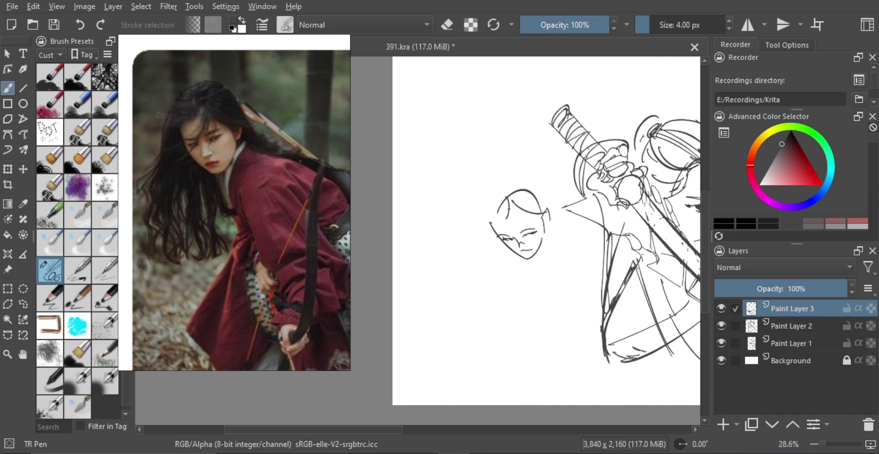
drag(505, 212, 483, 212)
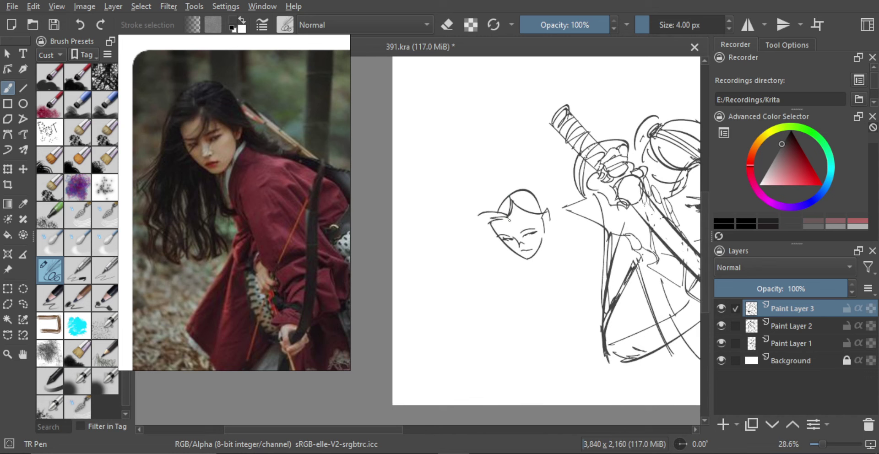
Step: Draw the long outer strand of falling hair and rough in the volume on the crown
scroll(510, 220, down, 1)
drag(497, 207, 477, 305)
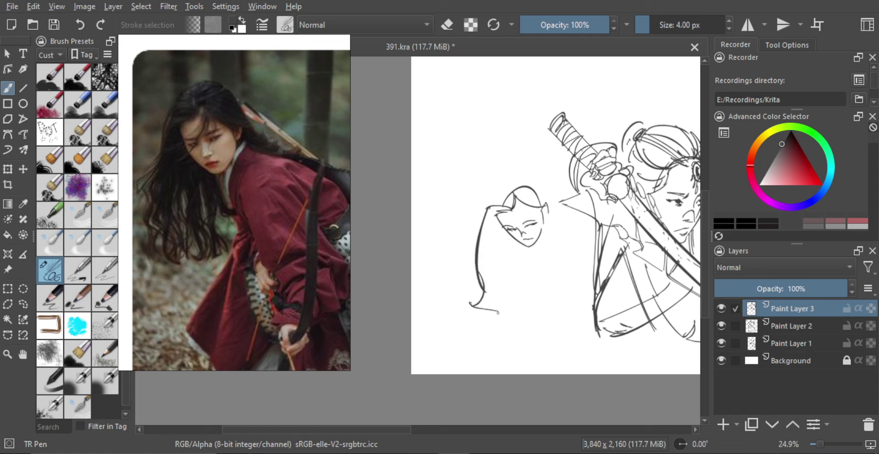
mouse_move(484, 207)
mouse_down()
mouse_move(476, 289)
mouse_move(513, 190)
mouse_move(523, 188)
mouse_up()
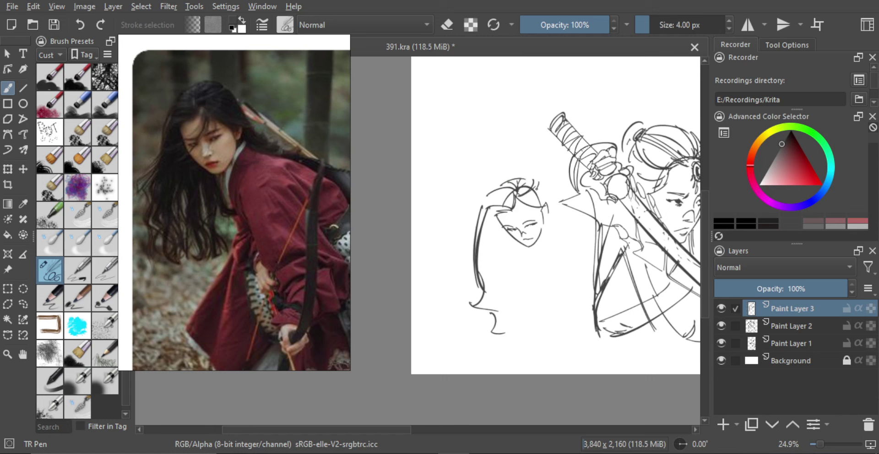
drag(523, 177, 549, 200)
key(ctrl+z)
key(ctrl+z)
Step: Draw the inner contour of the hanging hair mass and the wavy tips at its lower end
mouse_move(492, 249)
mouse_down()
mouse_move(498, 228)
mouse_move(481, 246)
mouse_move(501, 273)
mouse_move(511, 320)
mouse_up()
key(ctrl+z)
mouse_move(493, 255)
mouse_down()
mouse_move(508, 293)
mouse_move(506, 330)
mouse_up()
drag(504, 278, 513, 320)
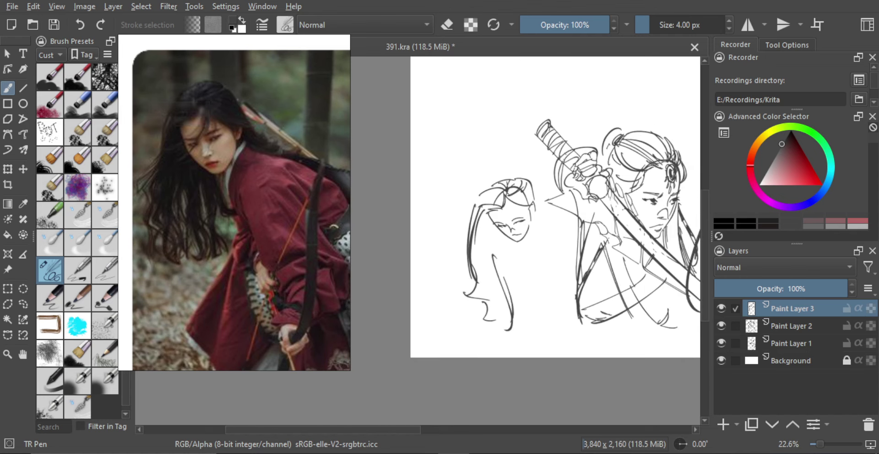
key(ctrl+z)
key(ctrl+z)
drag(499, 273, 508, 325)
key(ctrl+z)
key(ctrl+z)
mouse_move(498, 255)
mouse_down()
mouse_move(506, 324)
mouse_move(523, 337)
mouse_up()
mouse_move(489, 315)
mouse_down()
mouse_move(504, 331)
mouse_move(493, 323)
mouse_up()
key(ctrl+z)
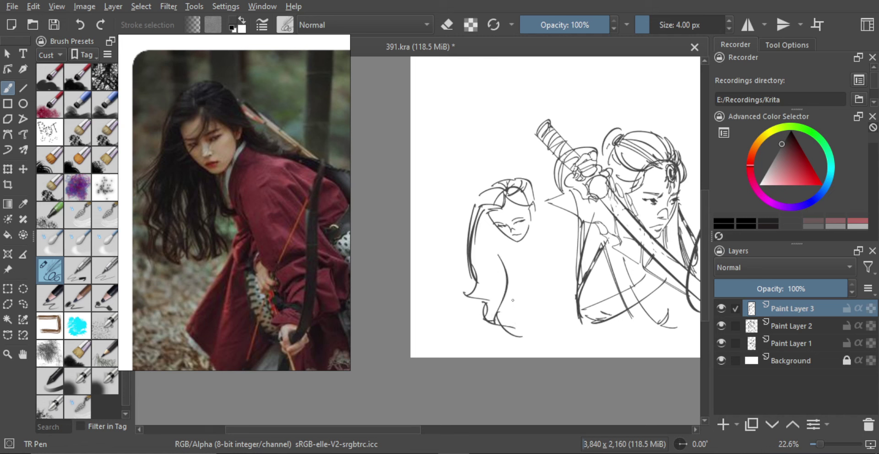
Step: Add inner strands and curled locks at the lower end of the loose hair
drag(504, 271, 508, 316)
drag(508, 282, 506, 320)
key(ctrl+z)
key(ctrl+z)
drag(501, 260, 512, 300)
mouse_move(508, 299)
mouse_down()
mouse_move(519, 326)
mouse_move(509, 318)
mouse_up()
drag(529, 309, 512, 328)
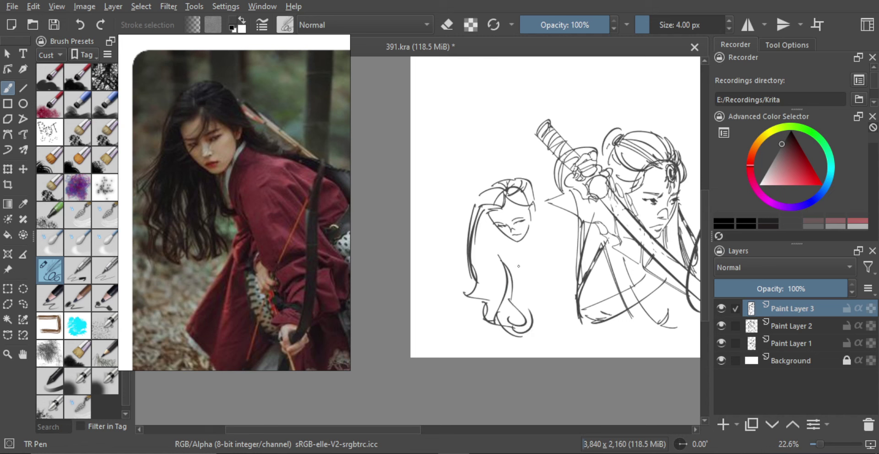
Step: Draw the long curved robe contours beside the hair, from below the chin toward the waist
drag(514, 256, 529, 306)
key(ctrl+z)
drag(518, 242, 538, 297)
key(ctrl+z)
mouse_move(522, 245)
mouse_down()
mouse_move(544, 282)
mouse_move(530, 236)
mouse_move(542, 263)
mouse_up()
key(ctrl+z)
mouse_move(555, 232)
mouse_down()
mouse_move(543, 289)
mouse_move(558, 309)
mouse_move(578, 312)
mouse_up()
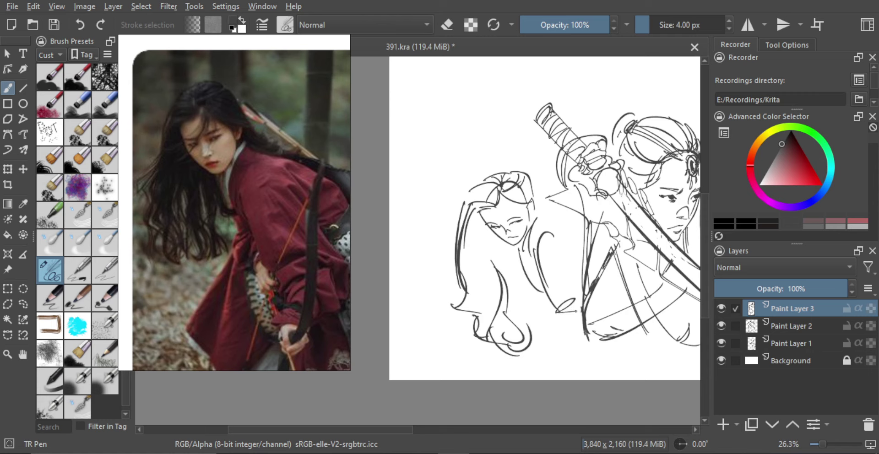
Step: Scale the crouching archer's sketch down slightly and reposition it beside the swordswoman
scroll(511, 299, down, 2)
scroll(602, 313, up, 1)
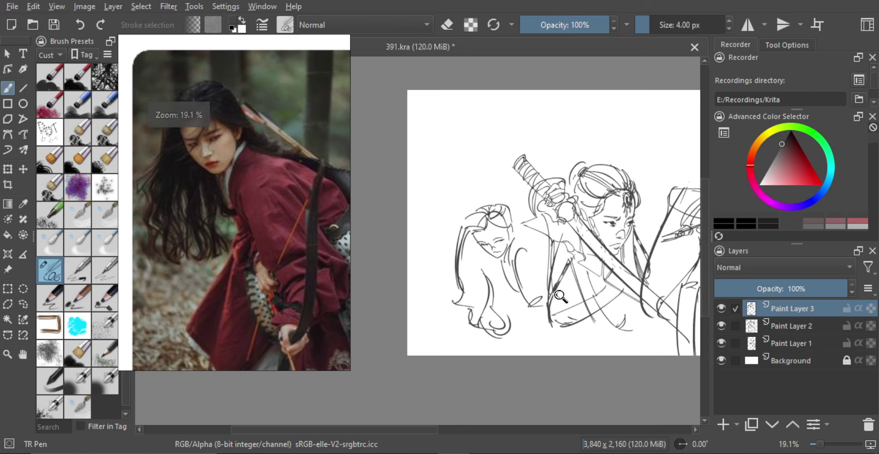
scroll(561, 299, down, 1)
key(ctrl+t)
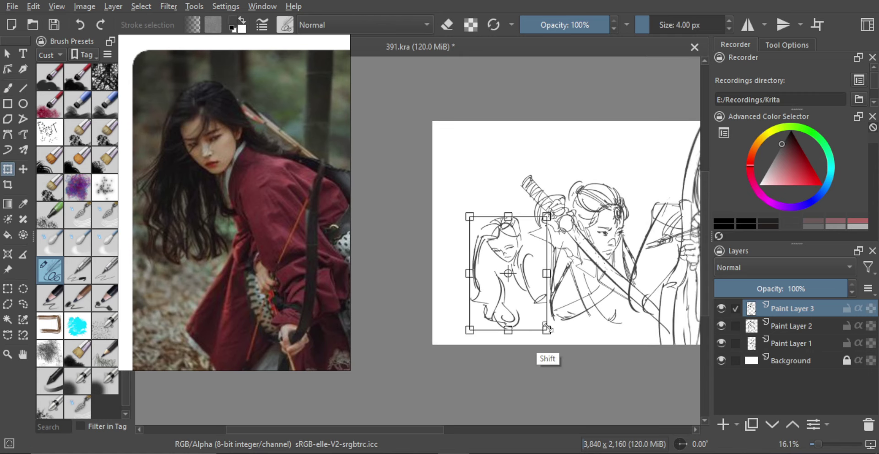
drag(546, 330, 539, 322)
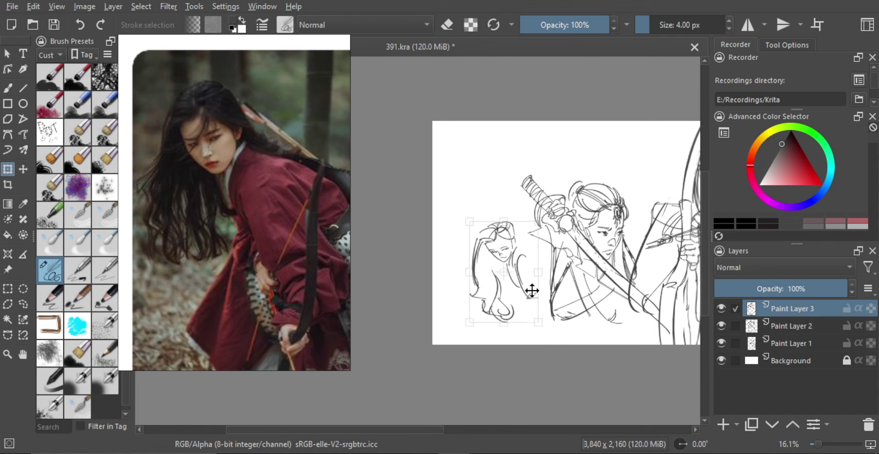
scroll(529, 288, down, 1)
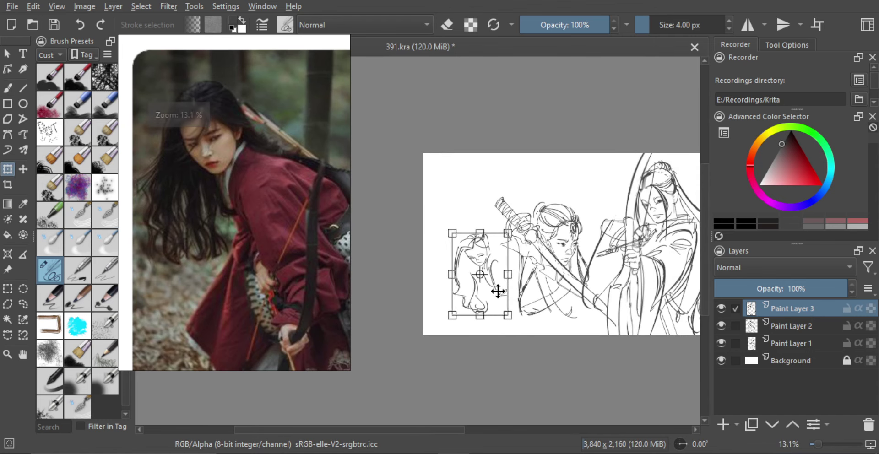
drag(498, 292, 496, 290)
key(b)
Step: Draw the archer's neck line and the raised collar behind her jaw
scroll(510, 278, up, 3)
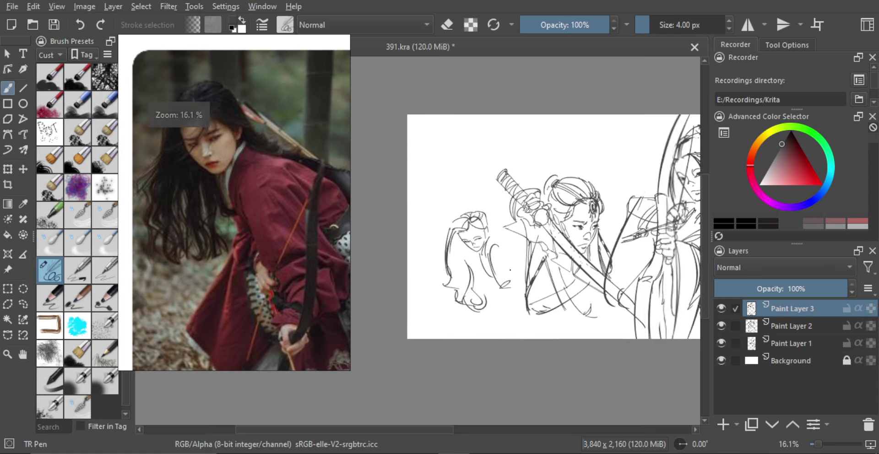
scroll(478, 272, up, 1)
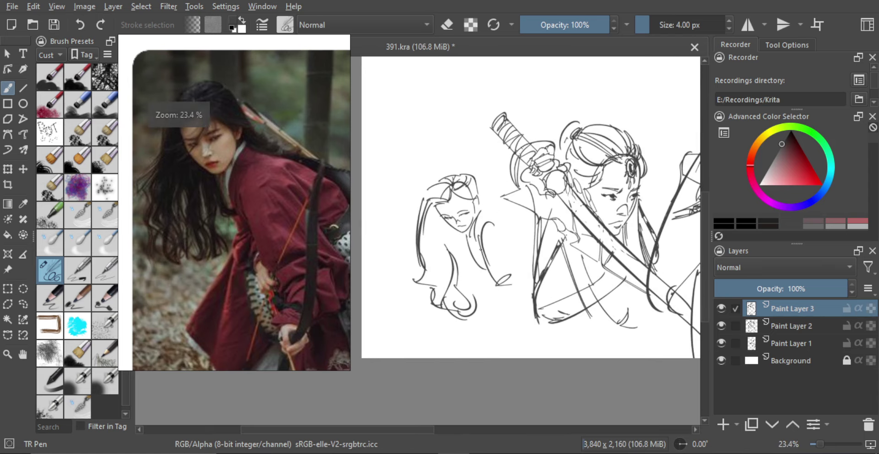
mouse_move(481, 211)
mouse_down()
mouse_move(474, 230)
mouse_move(483, 206)
mouse_up()
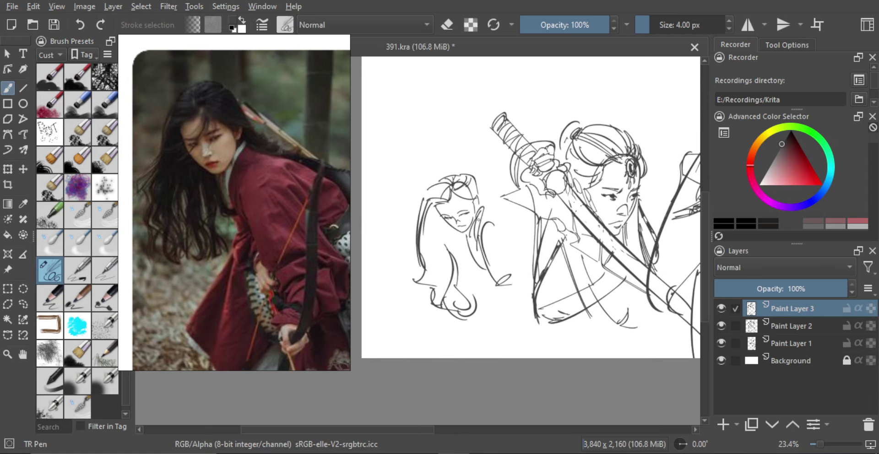
key(ctrl+z)
mouse_move(475, 242)
mouse_down()
mouse_move(487, 199)
mouse_move(489, 209)
mouse_up()
key(ctrl+z)
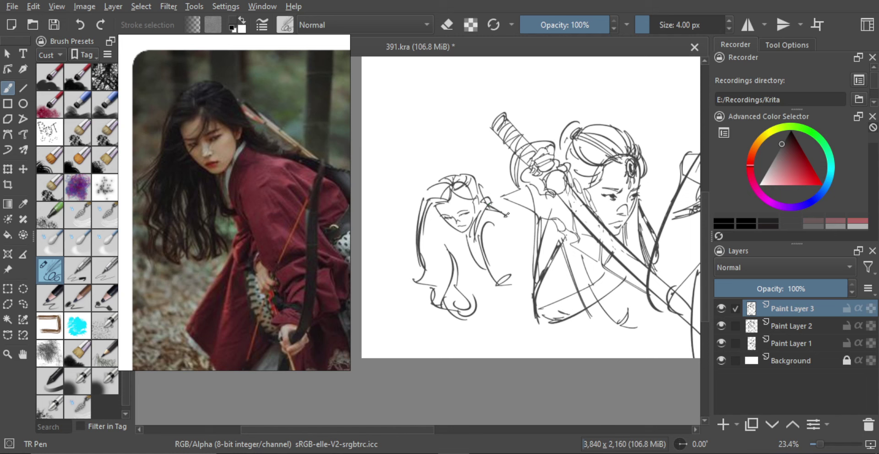
Step: Sketch the archer's shoulder and bent sleeve, with fold lines at the elbow and waist
mouse_move(504, 214)
mouse_down()
mouse_move(539, 224)
mouse_move(551, 253)
mouse_up()
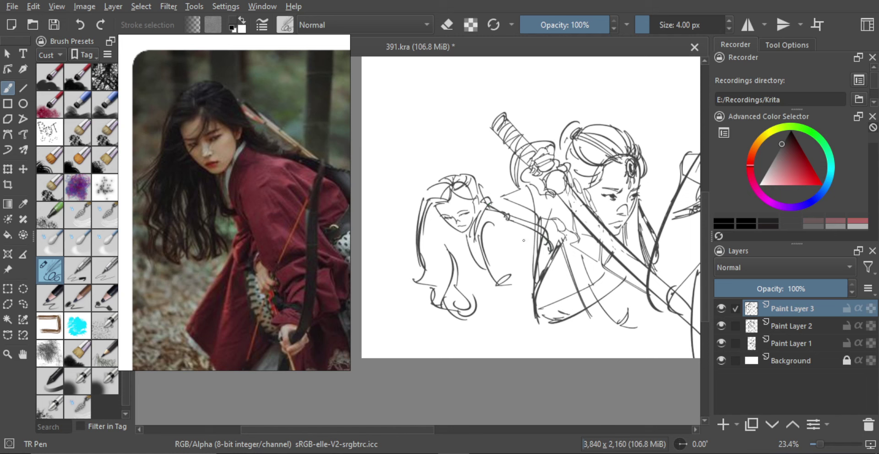
drag(520, 267, 507, 226)
drag(546, 249, 540, 263)
scroll(485, 291, up, 1)
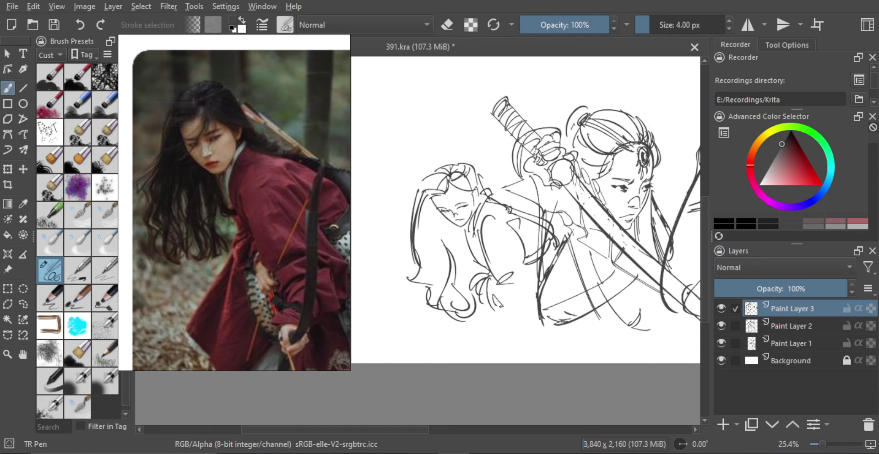
scroll(497, 312, down, 2)
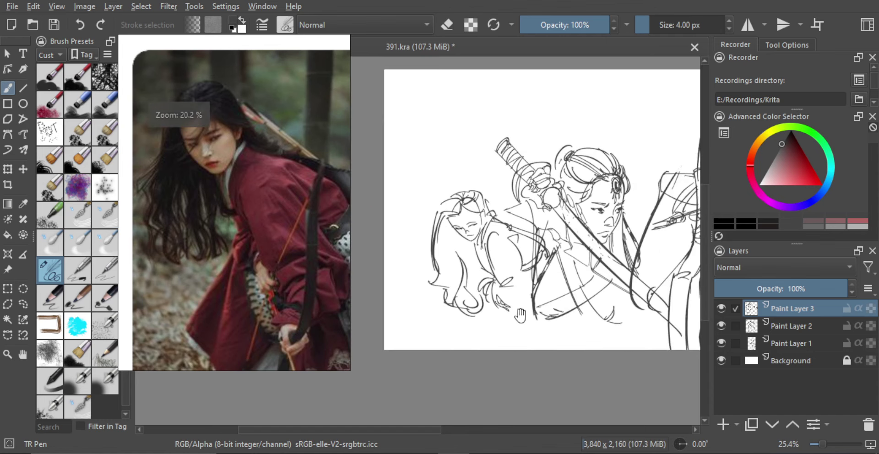
Step: Draw the long bow curve sweeping down from the archer's shoulder to the lower canvas edge
drag(530, 236, 486, 335)
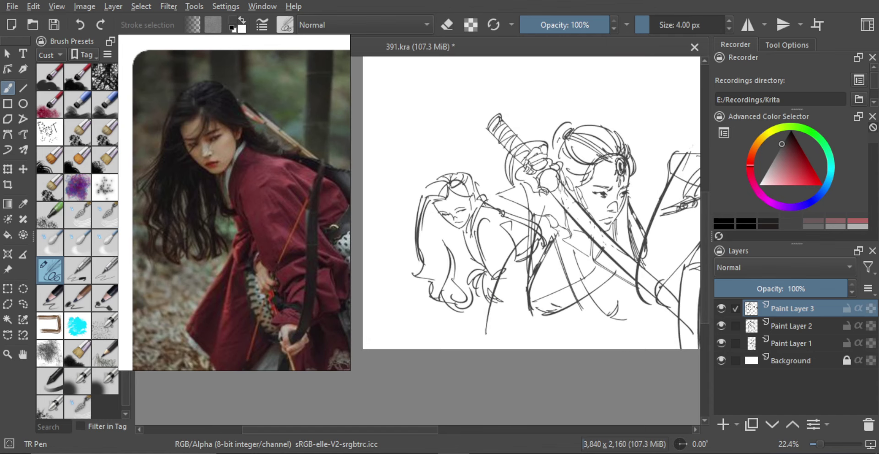
key(ctrl+z)
mouse_move(522, 238)
mouse_down()
mouse_move(485, 344)
mouse_move(480, 319)
mouse_up()
key(ctrl+z)
key(ctrl+z)
drag(531, 234, 479, 338)
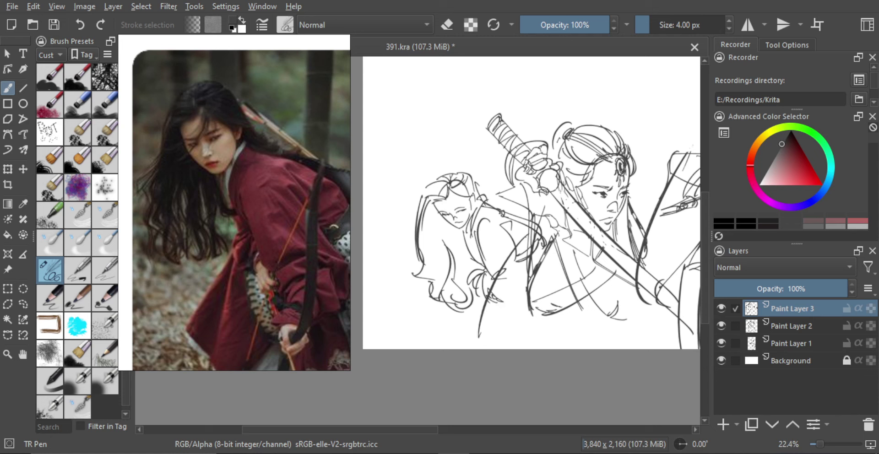
Step: Sketch the forearm reaching down beside the bow and rough in a round hand shape at its end
mouse_move(540, 213)
mouse_down()
mouse_move(522, 311)
mouse_move(527, 293)
mouse_move(501, 334)
mouse_up()
key(ctrl+z)
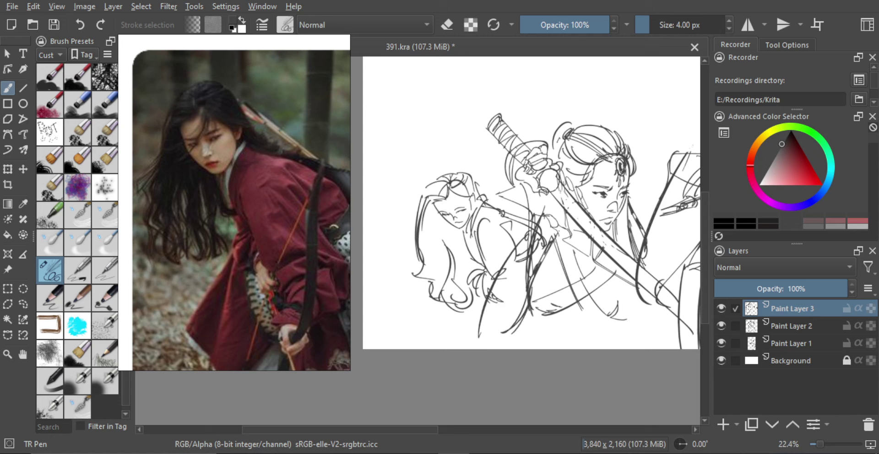
key(ctrl+z)
drag(529, 301, 501, 350)
mouse_move(529, 306)
mouse_down()
mouse_move(506, 344)
mouse_move(513, 314)
mouse_move(508, 350)
mouse_up()
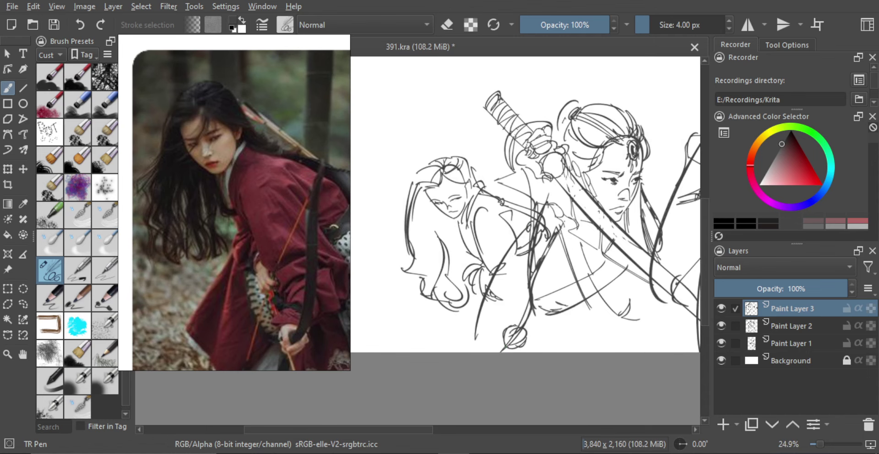
Step: Add fold lines and a cuff edge to the crouching archer's forearm sleeve beside the bow
scroll(516, 318, up, 1)
drag(528, 265, 505, 302)
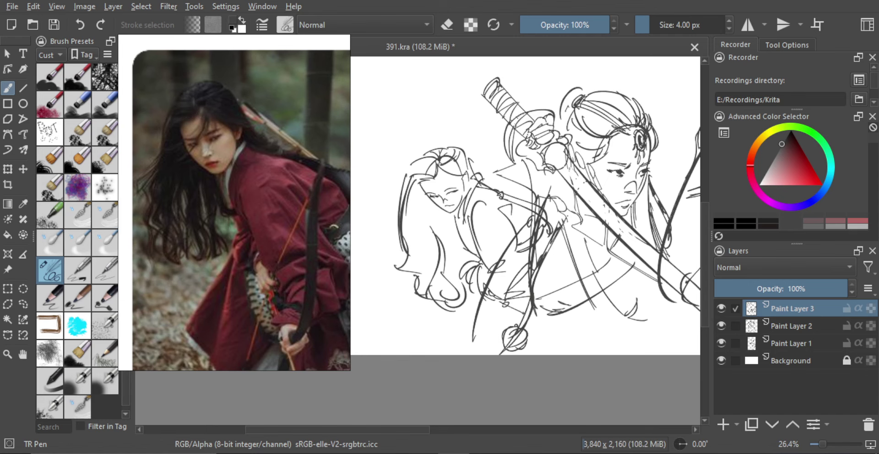
drag(525, 311, 488, 335)
Step: Scale the crouching archer's sketch down slightly in proportion, apply the transform and return to the brush
scroll(502, 314, down, 4)
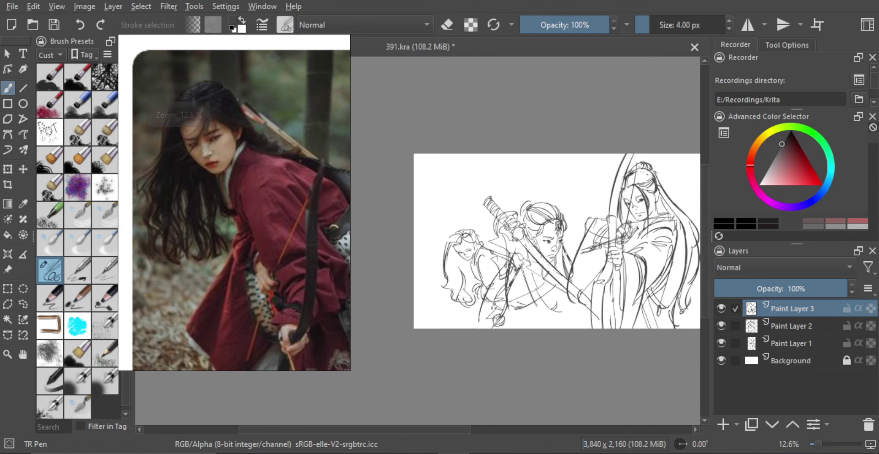
key(ctrl+t)
key(shift)
drag(516, 318, 488, 293)
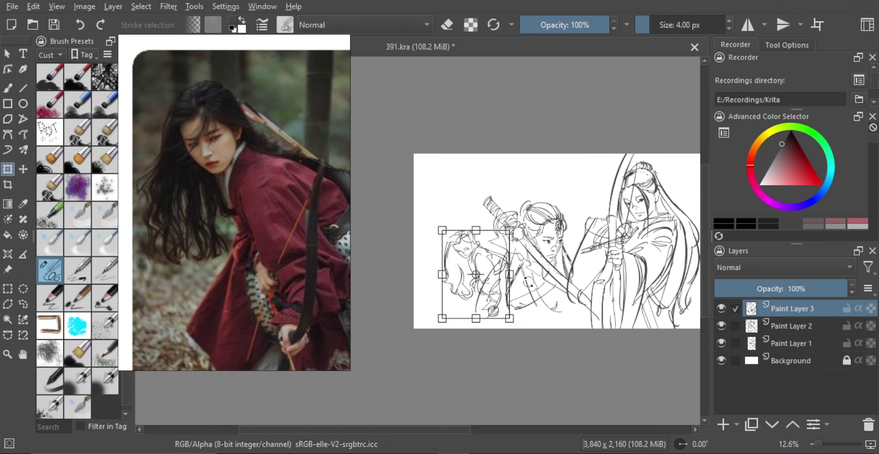
scroll(523, 286, down, 1)
key(Return)
scroll(466, 290, up, 4)
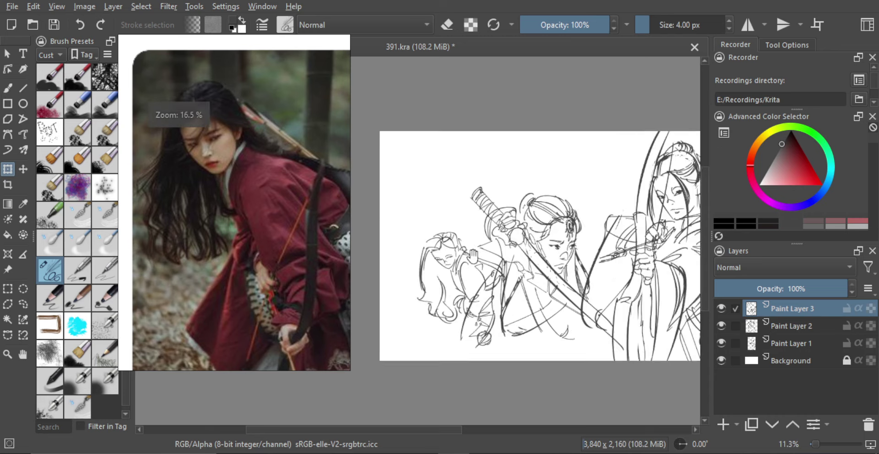
drag(487, 270, 507, 259)
key(b)
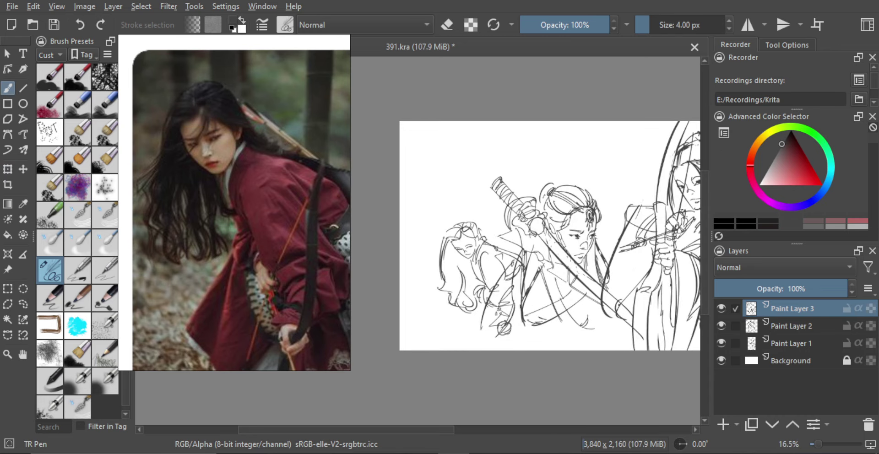
Step: Draw loose hair strands falling from the parting across the crouching archer's face
scroll(458, 238, up, 3)
mouse_move(460, 220)
mouse_down()
mouse_move(478, 202)
mouse_move(472, 249)
mouse_move(498, 242)
mouse_up()
key(ctrl+z)
drag(484, 207, 471, 250)
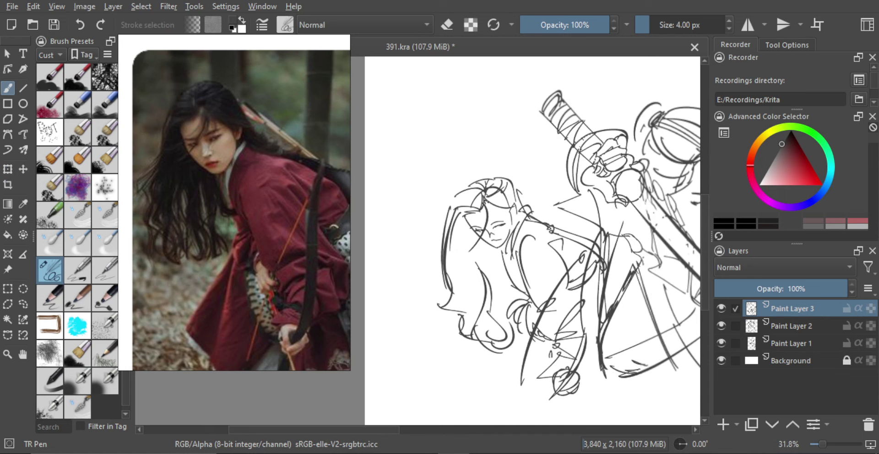
drag(500, 199, 474, 250)
scroll(511, 264, up, 2)
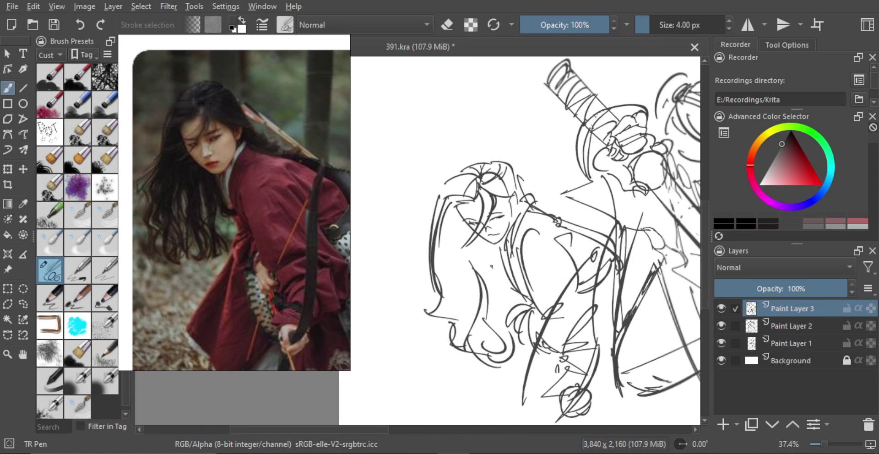
Step: Draw long hair locks hanging beside the crouching archer's face and chest, and touch up overlapping lines with the eraser
drag(506, 290, 527, 310)
mouse_move(456, 209)
mouse_down()
mouse_move(476, 328)
mouse_move(488, 321)
mouse_move(470, 305)
mouse_move(490, 312)
mouse_up()
key(ctrl+z)
key(ctrl+z)
mouse_move(471, 234)
mouse_down()
mouse_move(494, 316)
mouse_move(496, 298)
mouse_up()
drag(491, 277, 509, 323)
scroll(492, 263, down, 2)
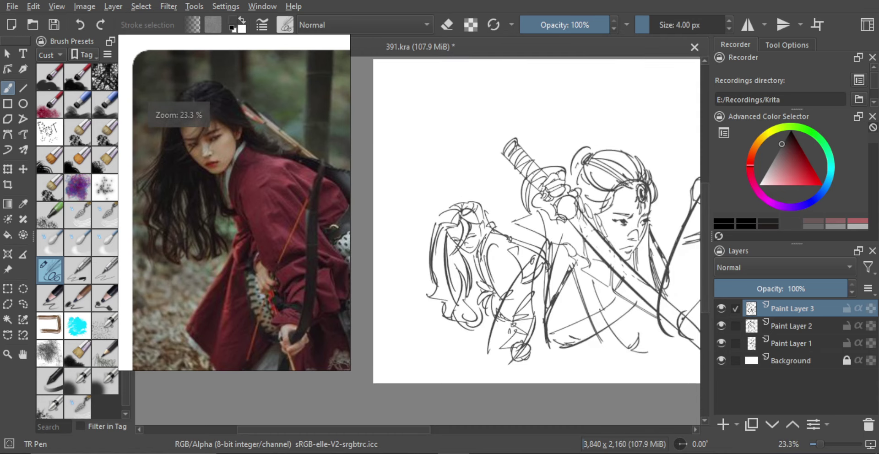
scroll(494, 263, up, 2)
scroll(452, 233, up, 3)
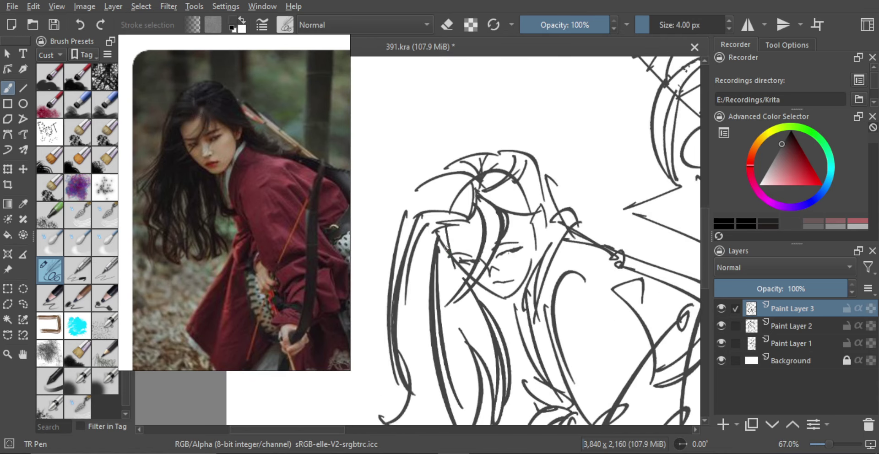
key(e)
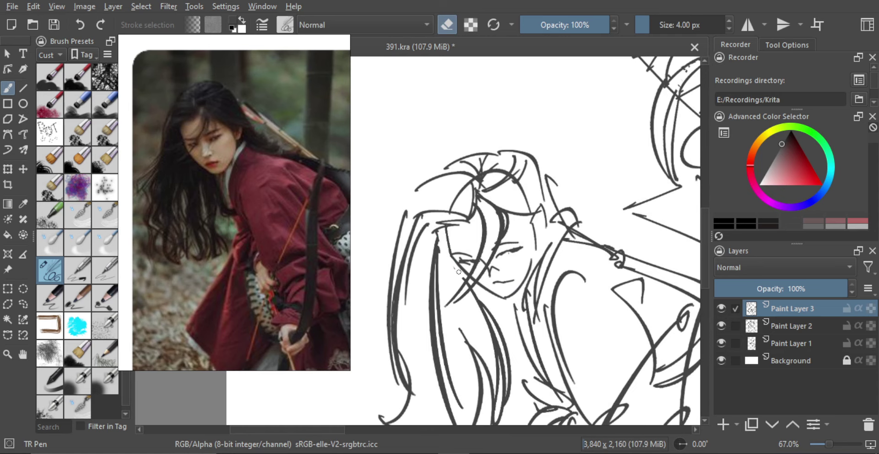
key(e)
scroll(459, 272, down, 7)
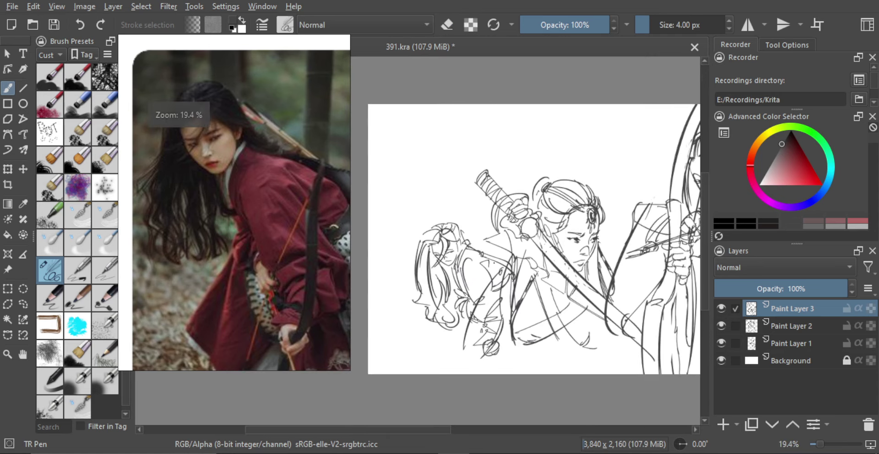
Step: Add a new paint layer above the crouching archer's layer
click(723, 424)
scroll(396, 247, down, 2)
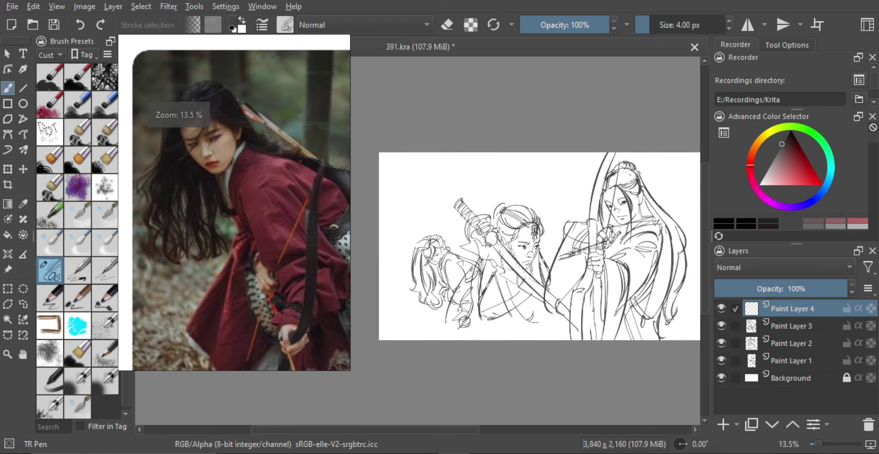
scroll(481, 357, down, 1)
Step: Browse the reference board and enlarge the photo of the white-robed woman with a veiled hat beneath blossoms
click(252, 237)
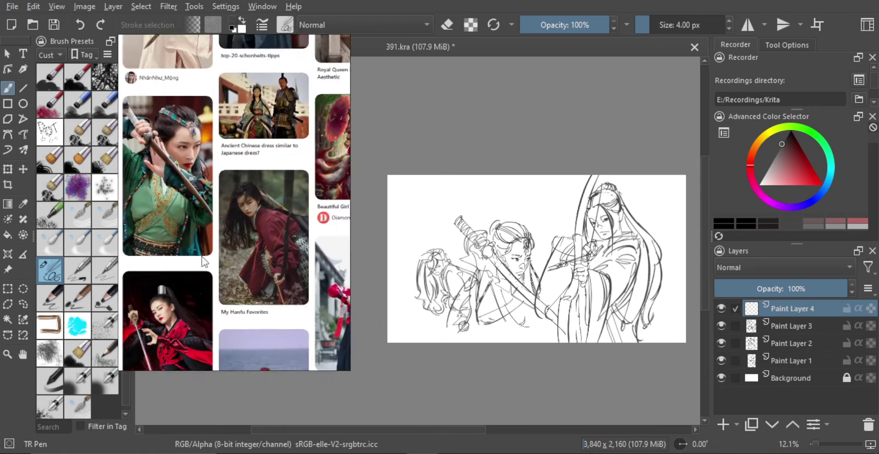
scroll(253, 262, down, 1)
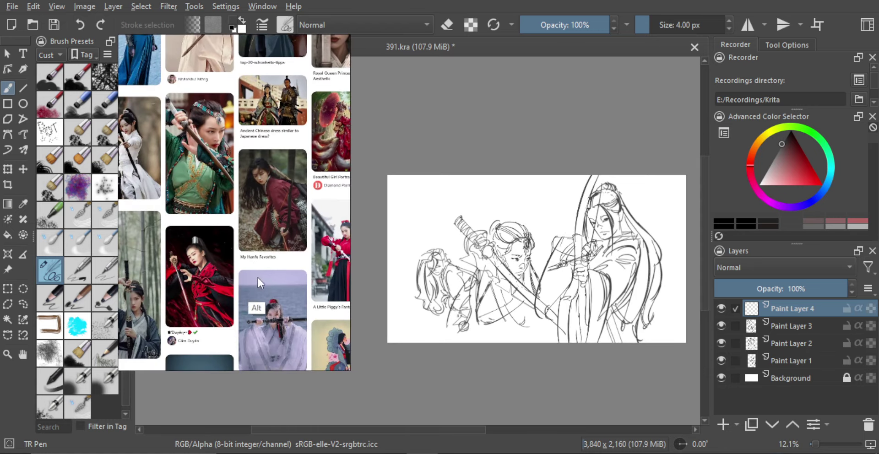
scroll(258, 279, down, 3)
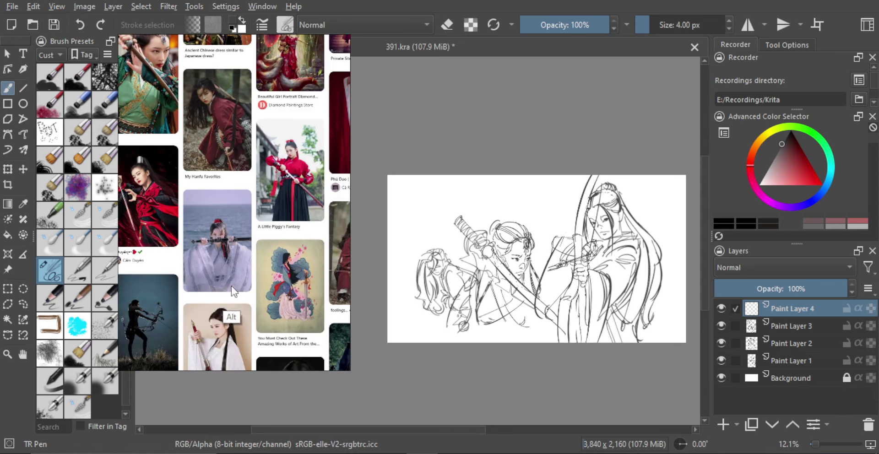
scroll(232, 286, down, 4)
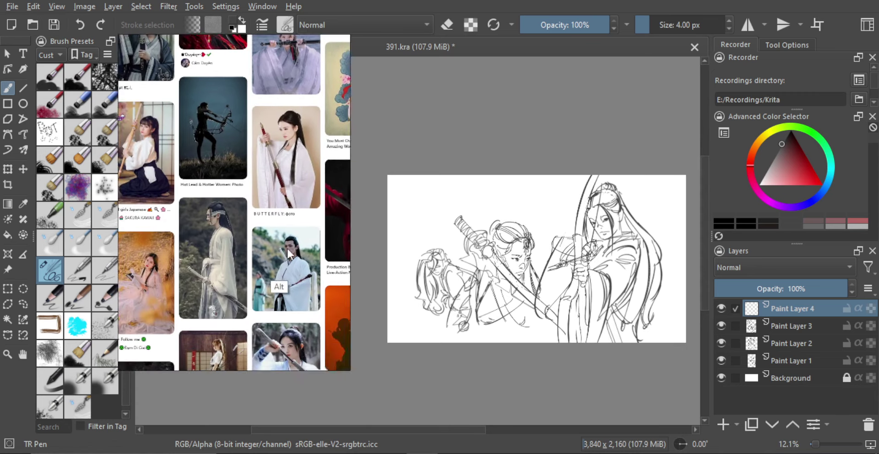
scroll(287, 247, down, 1)
scroll(264, 261, down, 2)
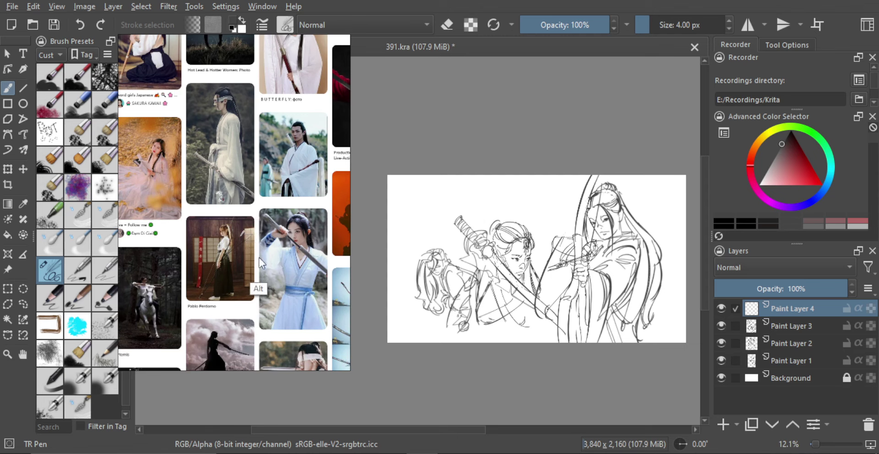
scroll(259, 257, down, 1)
scroll(253, 246, down, 1)
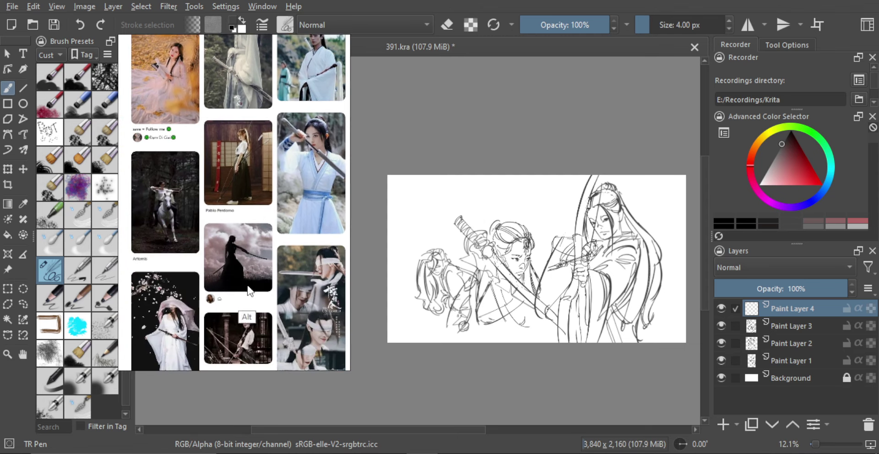
scroll(248, 285, down, 1)
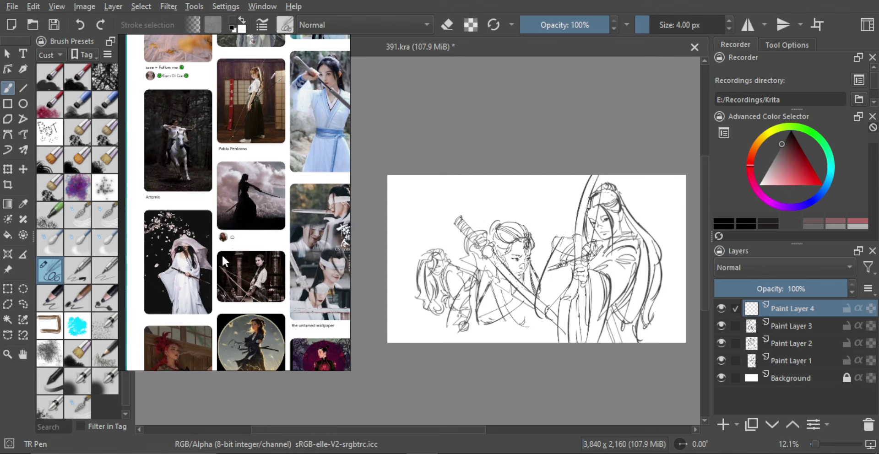
scroll(232, 254, up, 5)
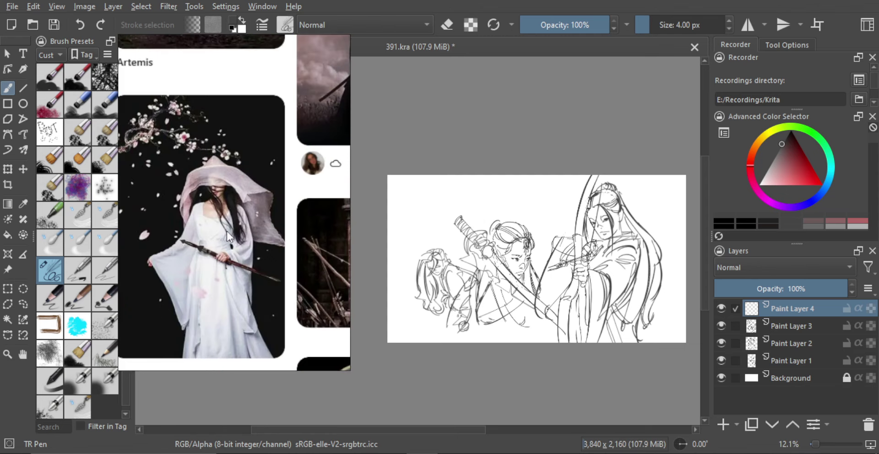
scroll(227, 231, up, 2)
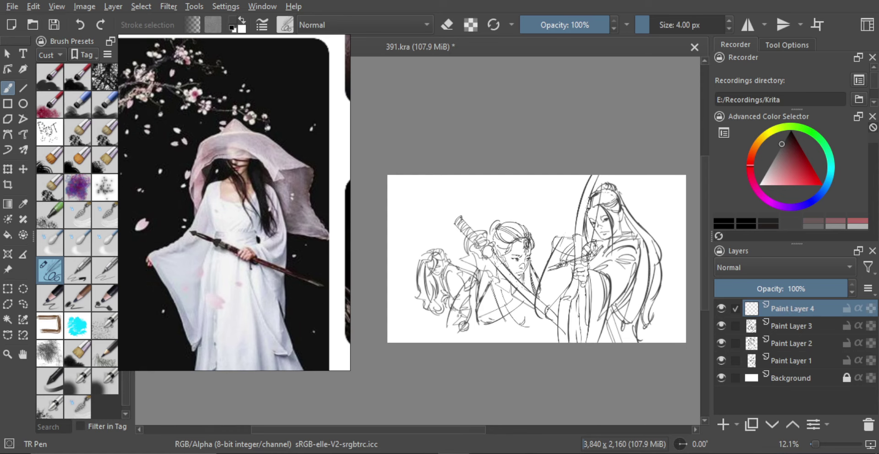
scroll(453, 200, up, 3)
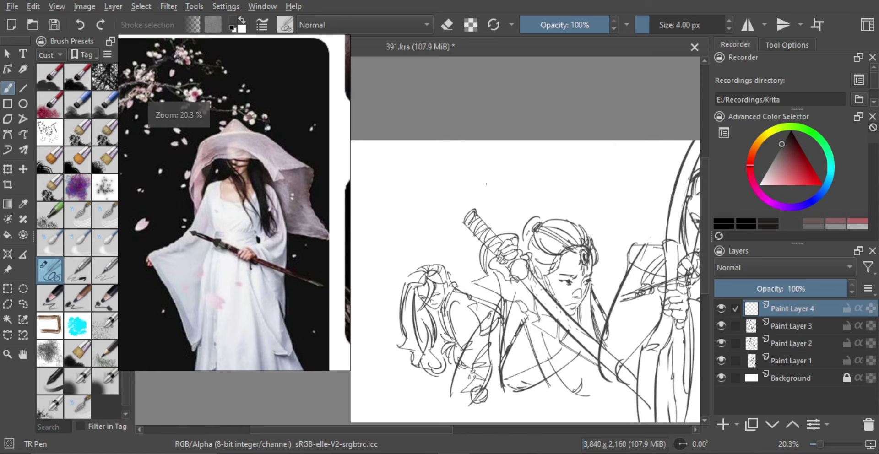
drag(404, 228, 503, 200)
key(ctrl+z)
drag(392, 223, 492, 180)
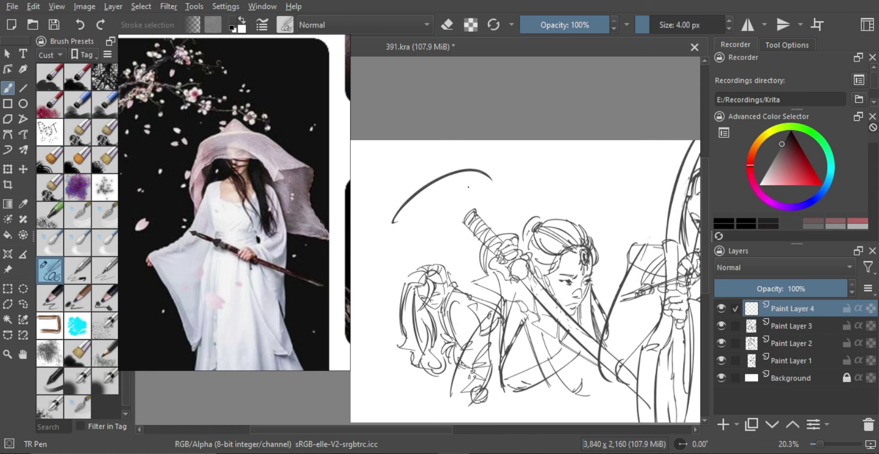
mouse_move(401, 184)
mouse_down()
mouse_move(475, 147)
mouse_move(481, 153)
mouse_up()
key(ctrl+z)
key(ctrl+z)
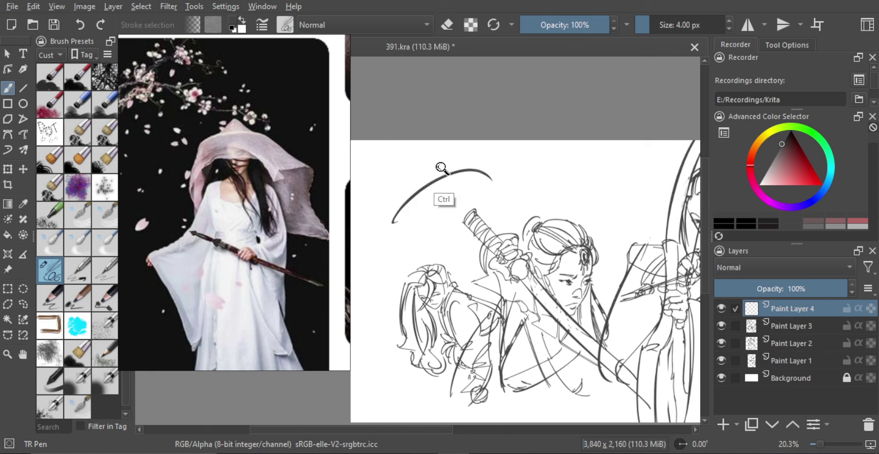
key(ctrl+z)
Step: Sketch the veiled hat's arched brim, upper outline and trailing cloth edge in the empty area above the crouching archer
drag(397, 228, 507, 193)
mouse_move(395, 186)
mouse_down()
mouse_move(410, 169)
mouse_move(490, 171)
mouse_move(533, 196)
mouse_up()
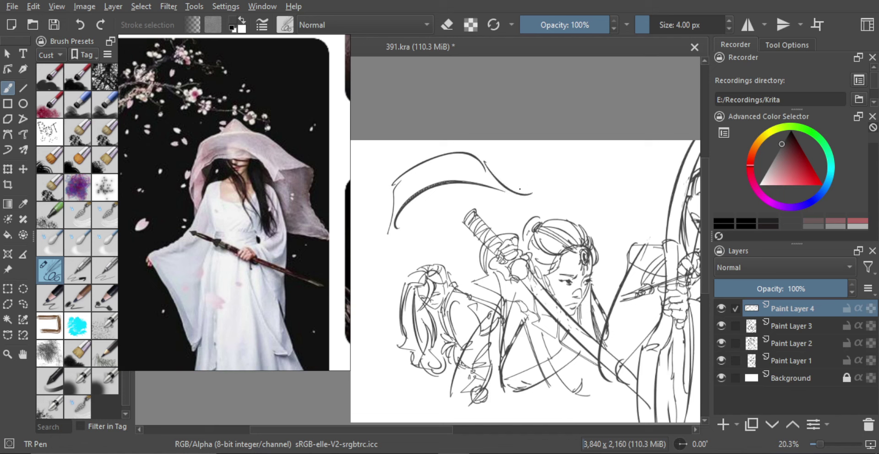
key(ctrl+z)
mouse_move(486, 162)
mouse_down()
mouse_move(537, 196)
mouse_move(520, 228)
mouse_up()
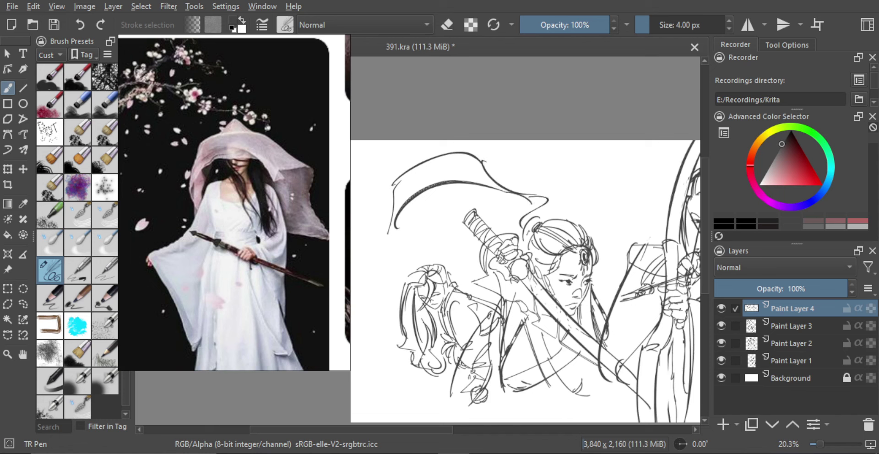
Step: Thicken the inner brim curve and draw the veil's folded corner behind and its cloth edge hanging in front
drag(409, 213, 490, 203)
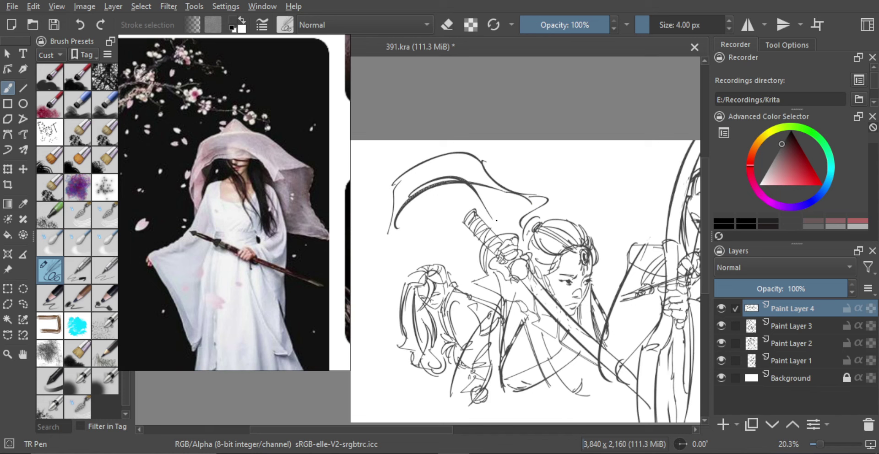
key(ctrl+z)
key(ctrl+z)
drag(493, 218, 535, 197)
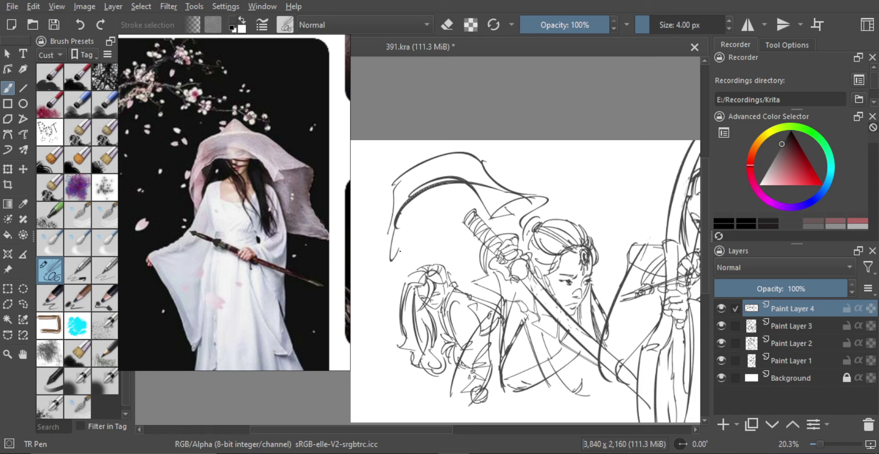
key(ctrl+z)
mouse_move(397, 232)
mouse_down()
mouse_move(401, 271)
mouse_move(408, 261)
mouse_up()
drag(426, 233, 424, 257)
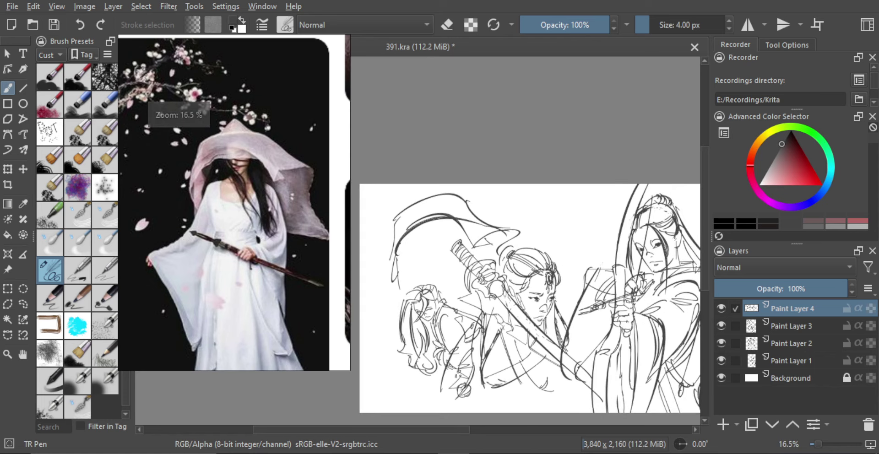
drag(463, 236, 461, 231)
drag(461, 232, 491, 214)
scroll(491, 215, up, 1)
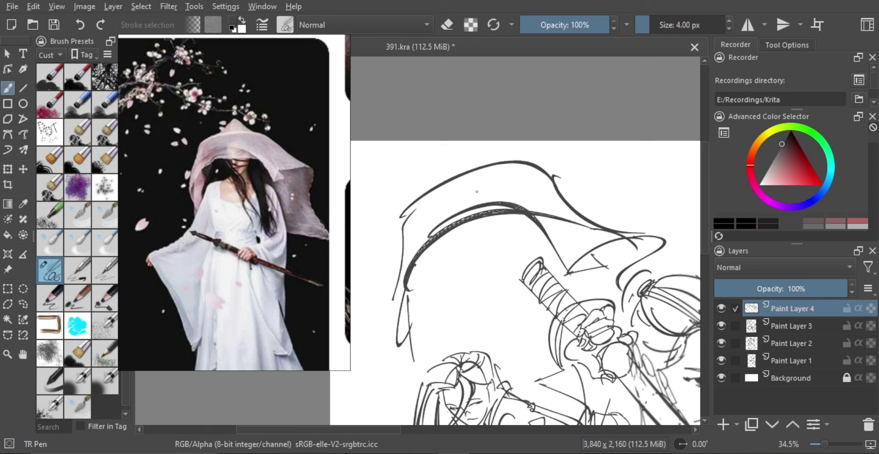
drag(476, 187, 469, 242)
key(ctrl+z)
key(ctrl+z)
mouse_move(460, 189)
mouse_down()
mouse_move(474, 241)
mouse_move(491, 230)
mouse_up()
key(ctrl+z)
key(ctrl+z)
drag(477, 274, 493, 222)
key(ctrl+z)
Step: Sketch the small curve of the veiled figure's chin below the hat's brim
drag(483, 256, 496, 216)
mouse_move(475, 218)
mouse_down()
mouse_move(488, 231)
mouse_move(475, 252)
mouse_up()
key(ctrl+z)
drag(463, 181, 488, 239)
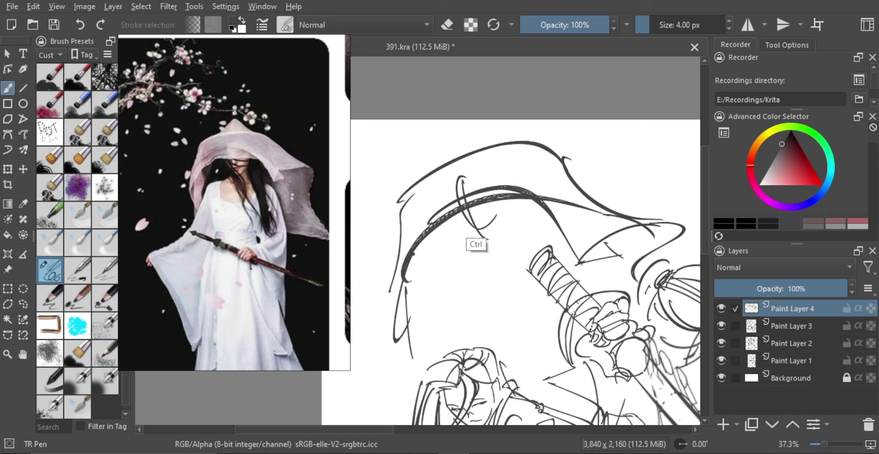
key(ctrl+z)
Step: Draw long hair strands sweeping down from the hat's brim past the face toward the swordswoman's sword handle
mouse_move(460, 178)
mouse_down()
mouse_move(485, 243)
mouse_move(516, 268)
mouse_up()
mouse_move(452, 200)
mouse_down()
mouse_move(469, 240)
mouse_move(514, 288)
mouse_move(527, 345)
mouse_up()
key(ctrl+z)
mouse_move(501, 271)
mouse_down()
mouse_move(535, 369)
mouse_move(534, 341)
mouse_move(533, 365)
mouse_up()
key(ctrl+z)
key(ctrl+z)
drag(513, 273, 536, 376)
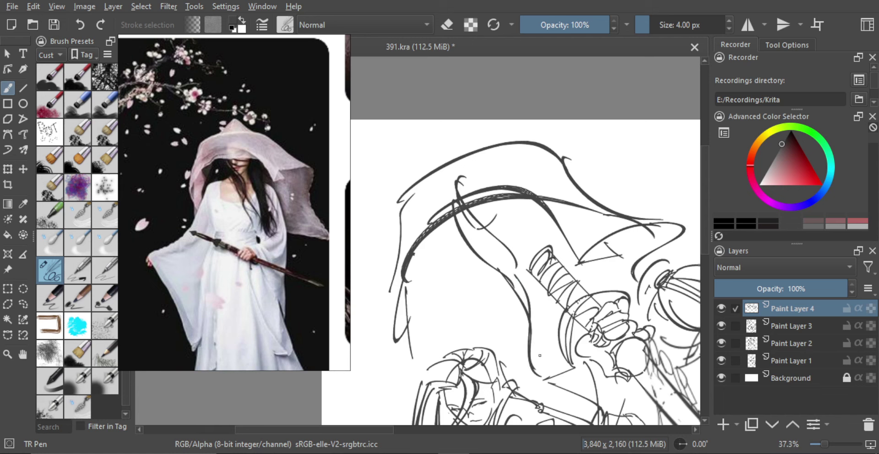
Step: Erase overlapping lines around the veiled figure's chin and hair, and return to drawing to mark the mouth
mouse_move(493, 246)
mouse_down()
mouse_move(531, 307)
mouse_move(512, 258)
mouse_move(492, 257)
mouse_move(492, 288)
mouse_move(493, 270)
mouse_up()
key(ctrl+z)
key(e)
drag(474, 231, 480, 245)
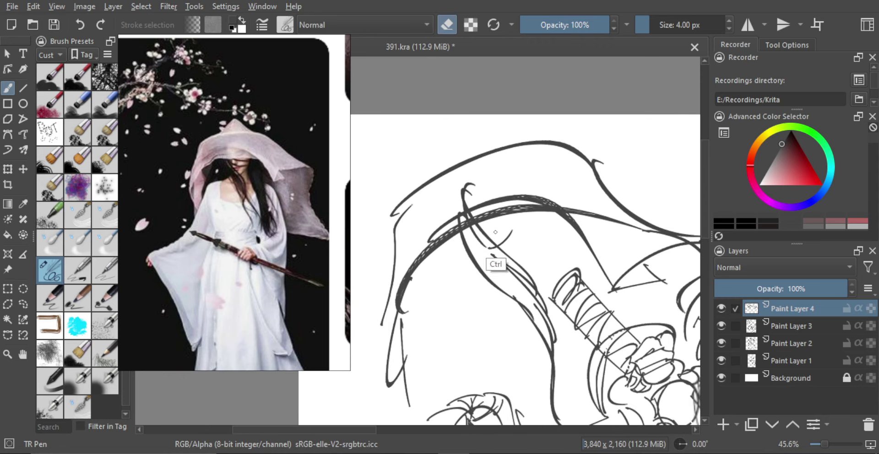
scroll(497, 229, up, 2)
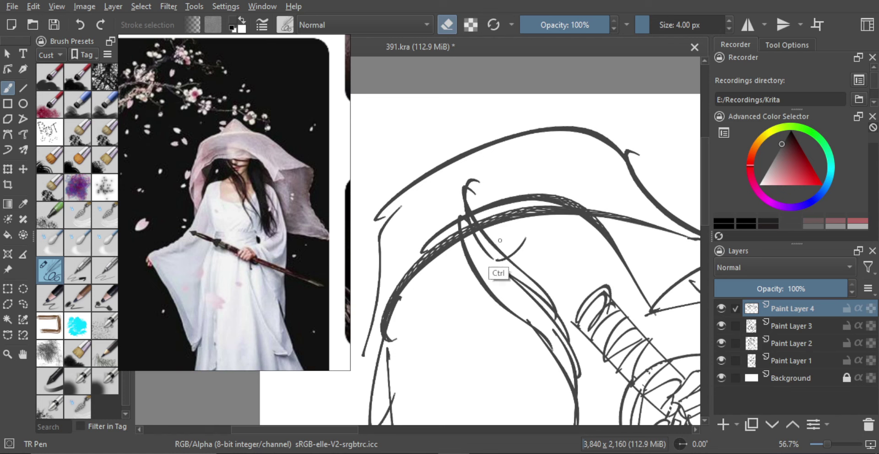
key(e)
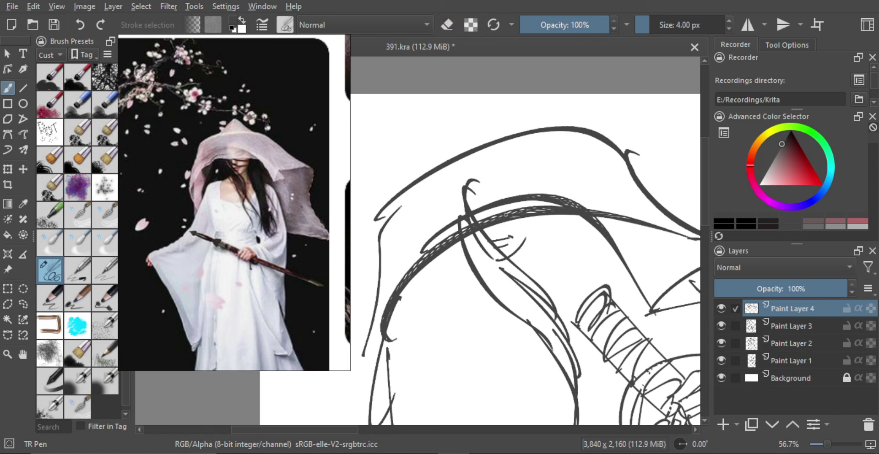
Step: Touch up the veiled figure's face with the eraser and pen, marking the tip of the nose above the mouth
scroll(508, 216, down, 3)
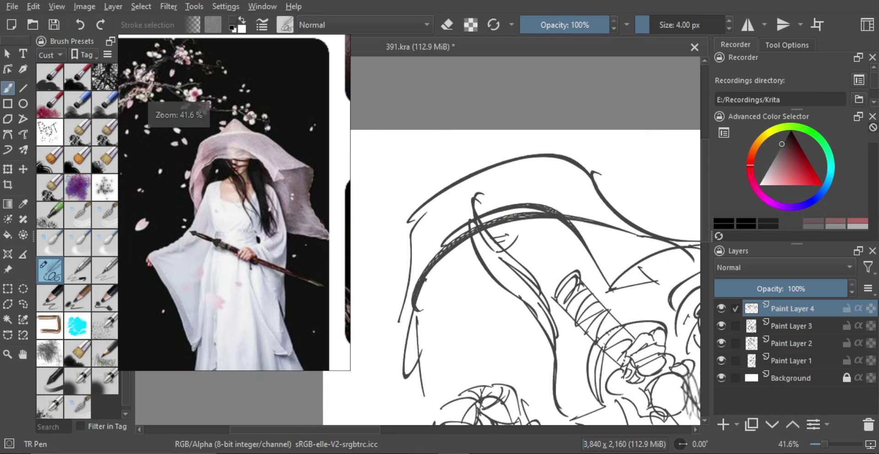
key(e)
scroll(509, 228, down, 2)
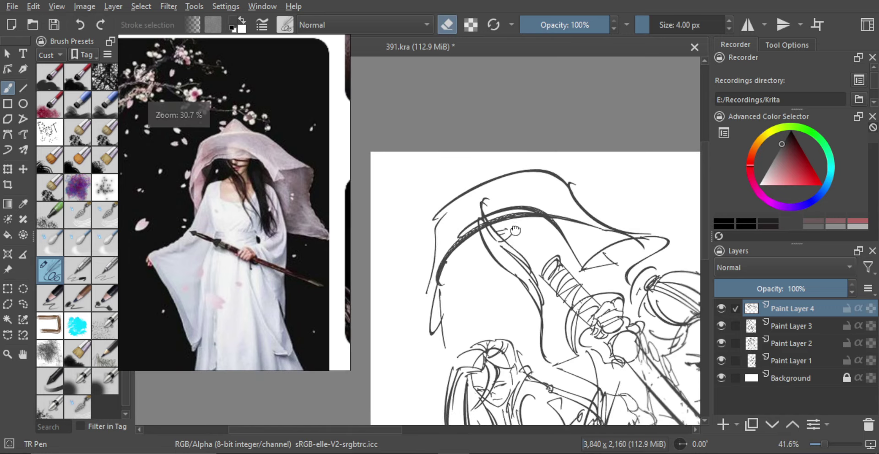
scroll(510, 225, down, 3)
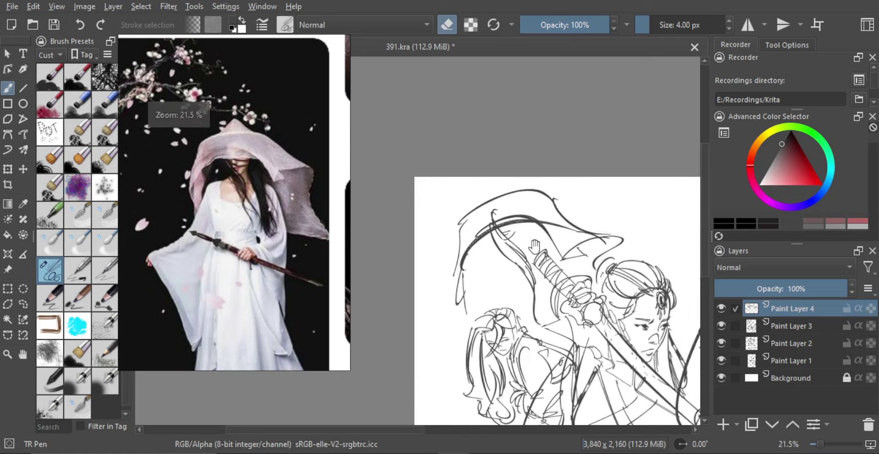
scroll(515, 228, up, 2)
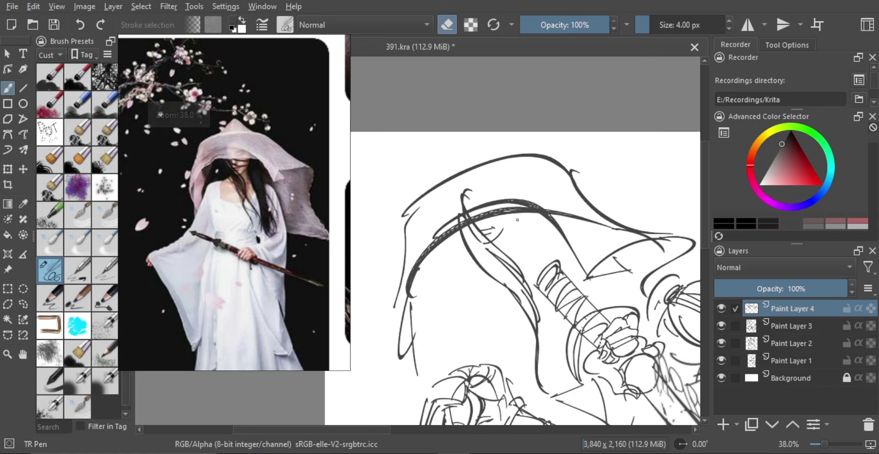
key(e)
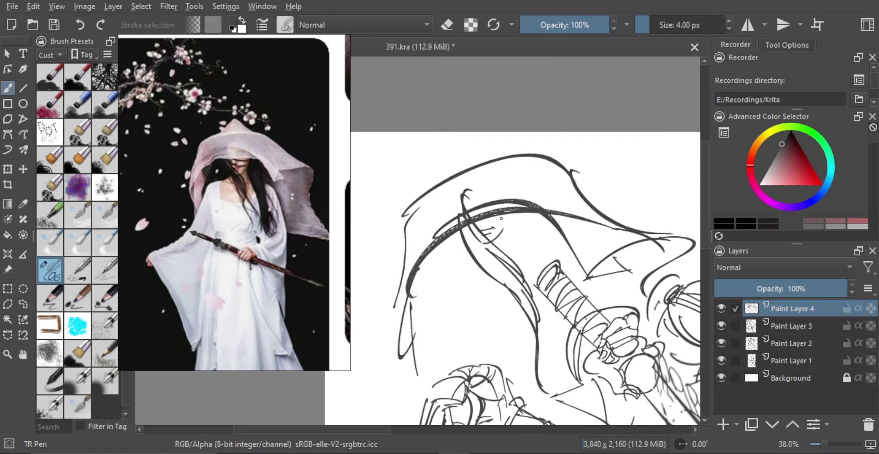
key(e)
key(e)
scroll(486, 245, up, 2)
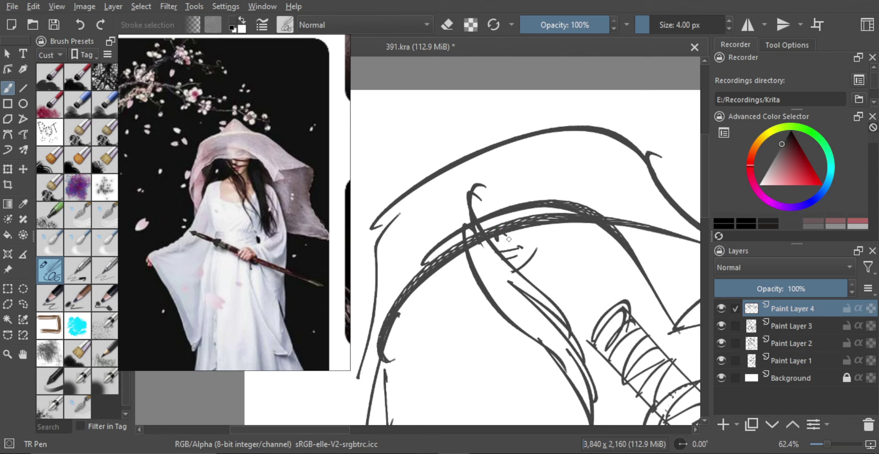
scroll(503, 239, down, 4)
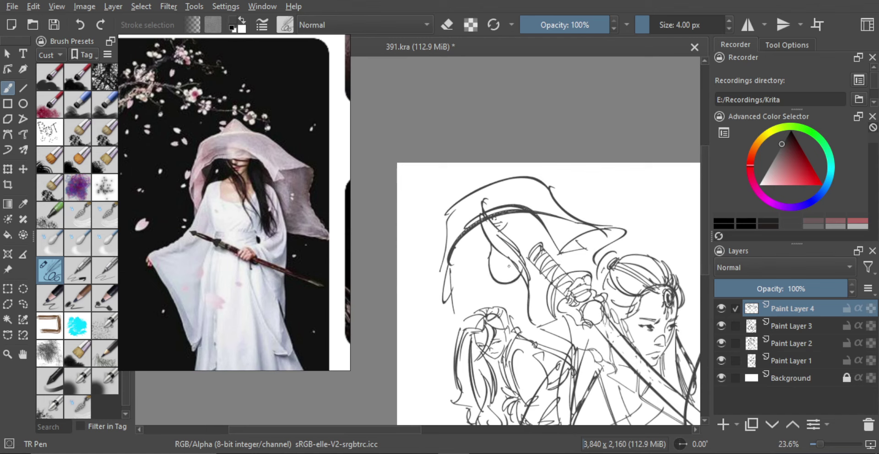
Step: Draw the veiled figure's U-shaped neckline, the shoulder, and a long sleeve line slanting down beside the crouching archer
mouse_move(491, 238)
mouse_down()
mouse_move(498, 290)
mouse_move(523, 277)
mouse_up()
scroll(510, 271, up, 1)
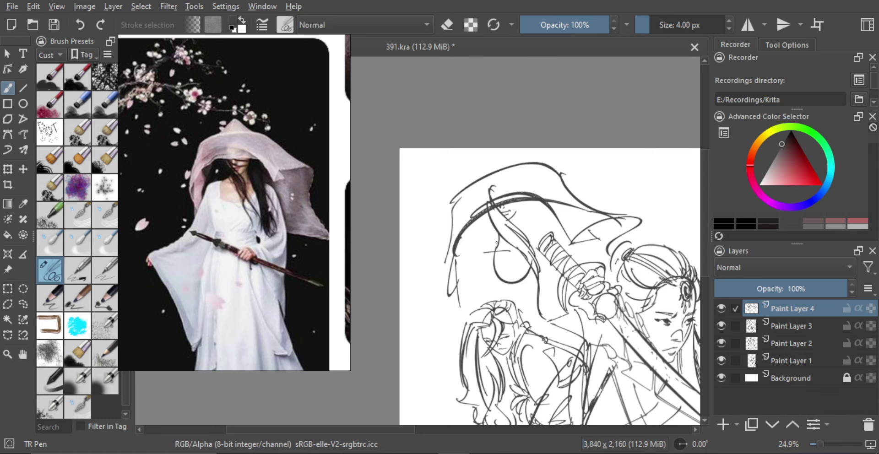
drag(498, 240, 473, 262)
key(ctrl+z)
key(ctrl+z)
mouse_move(476, 256)
mouse_down()
mouse_move(476, 285)
mouse_move(440, 352)
mouse_up()
key(ctrl+z)
scroll(439, 275, down, 3)
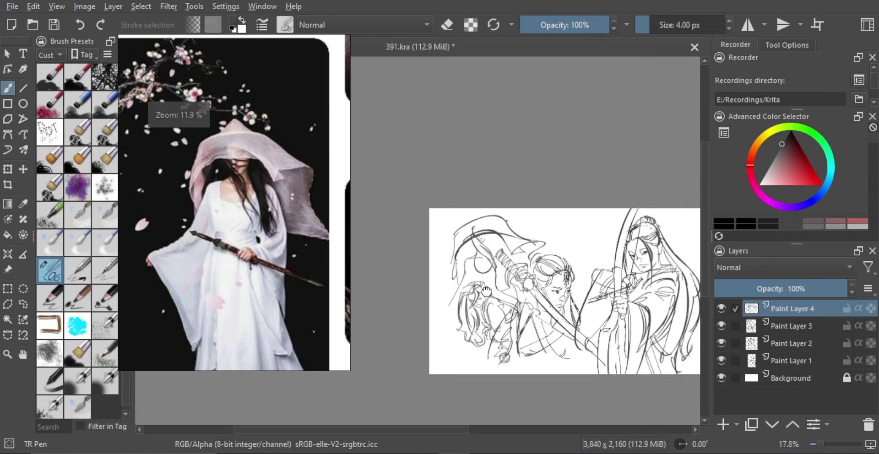
scroll(481, 275, up, 1)
scroll(464, 292, up, 3)
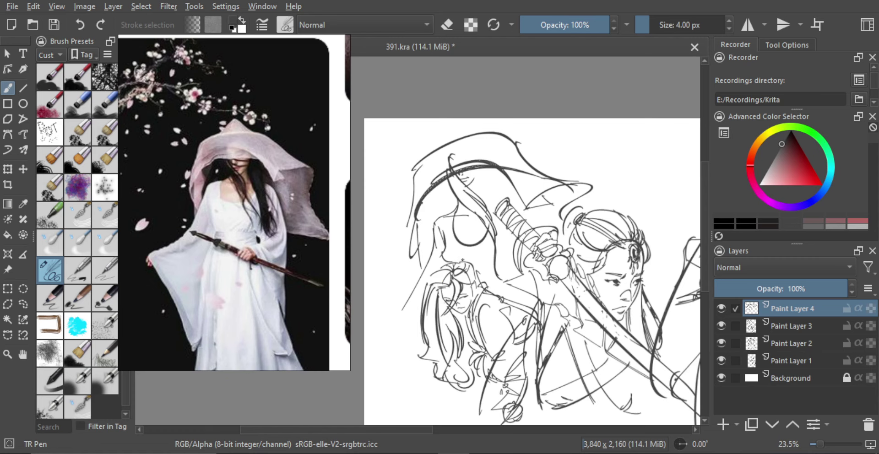
Step: Draw hair strands falling from under the hat's brim between the veiled figure's face and the sword handle
drag(479, 265, 476, 247)
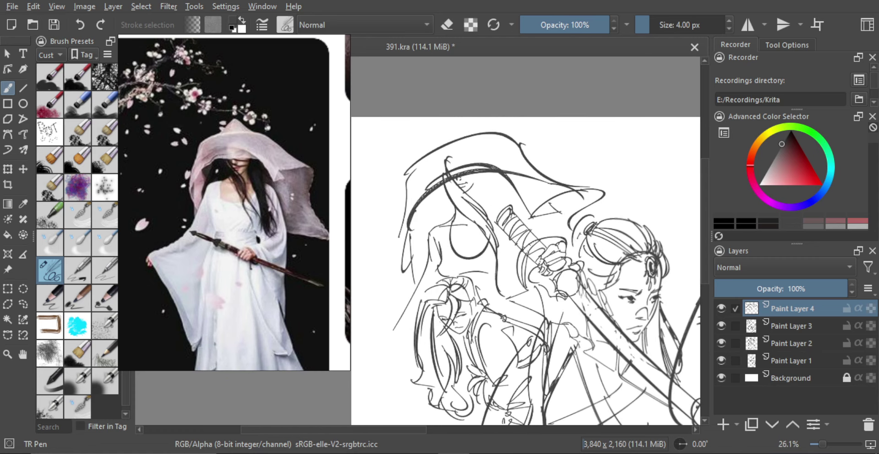
drag(477, 220, 476, 195)
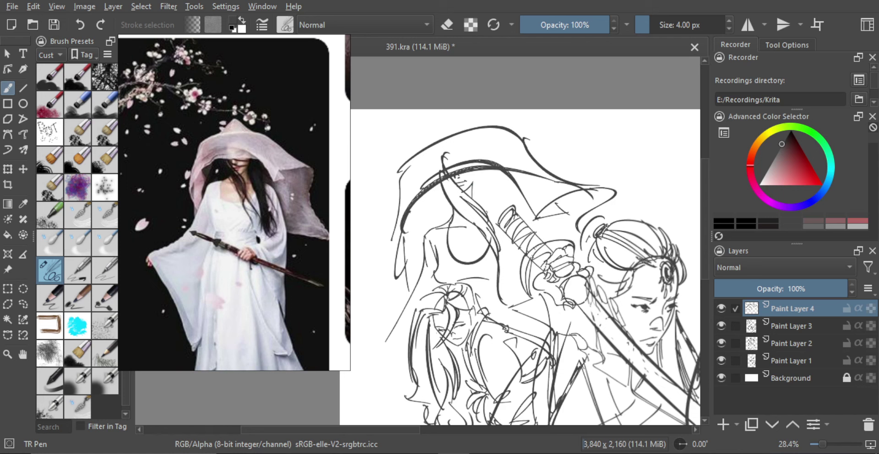
key(ctrl+z)
drag(473, 179, 500, 223)
drag(473, 181, 488, 210)
mouse_move(495, 183)
mouse_down()
mouse_move(494, 212)
mouse_move(502, 209)
mouse_up()
Step: Draw long hair strands from the brim down the outer side of the veiled figure's face to her shoulder
drag(439, 184, 421, 258)
key(ctrl+z)
key(ctrl+z)
drag(439, 185, 417, 270)
mouse_move(438, 183)
mouse_down()
mouse_move(422, 240)
mouse_move(429, 237)
mouse_up()
key(ctrl+z)
mouse_move(443, 202)
mouse_down()
mouse_move(435, 226)
mouse_move(465, 267)
mouse_up()
key(ctrl+z)
Step: Sketch a long hair strand running down behind the sword handle, undoing unwanted strokes
drag(480, 213, 476, 188)
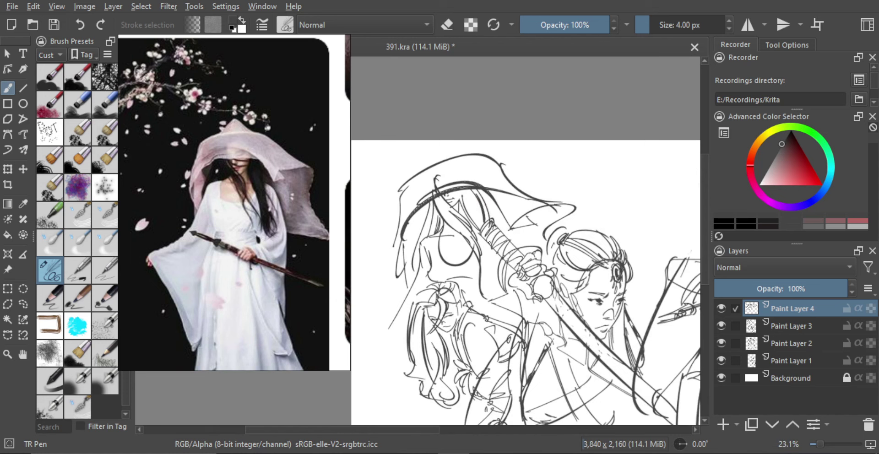
key(ctrl+z)
drag(478, 234, 490, 317)
key(ctrl+z)
key(ctrl+z)
Step: Draw the small pointed peak on top of the veiled hat
scroll(466, 159, up, 1)
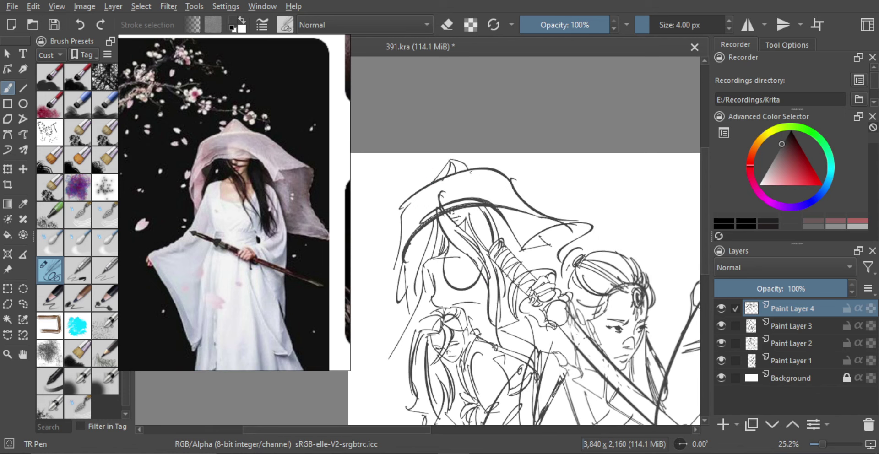
key(ctrl+z)
drag(426, 186, 449, 162)
scroll(490, 215, down, 2)
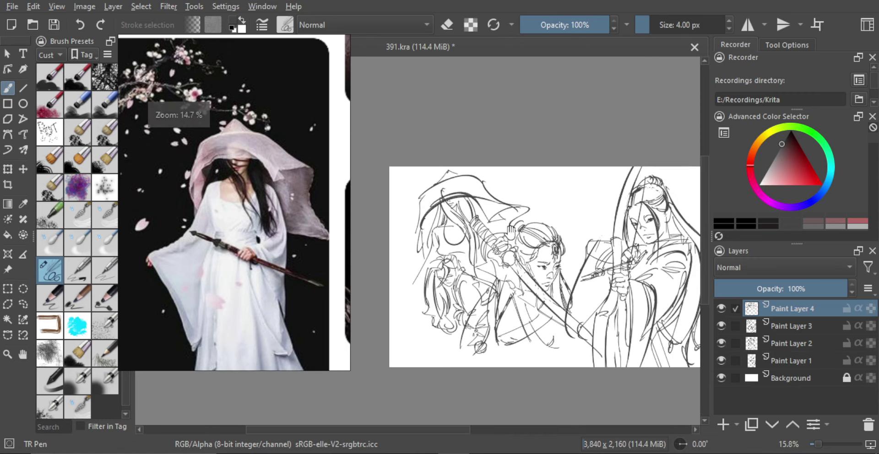
Step: Scale the veiled figure's sketch down slightly, apply the transform, and add a new paint layer above it
key(ctrl+t)
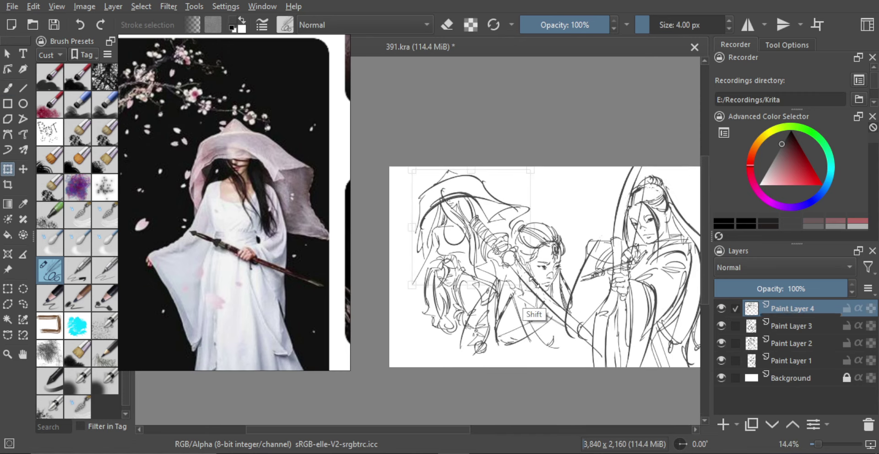
drag(533, 282, 523, 273)
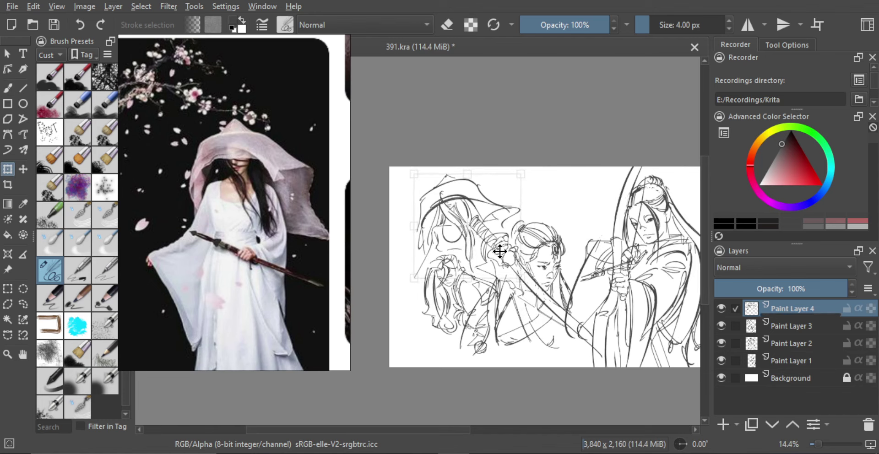
scroll(507, 243, down, 1)
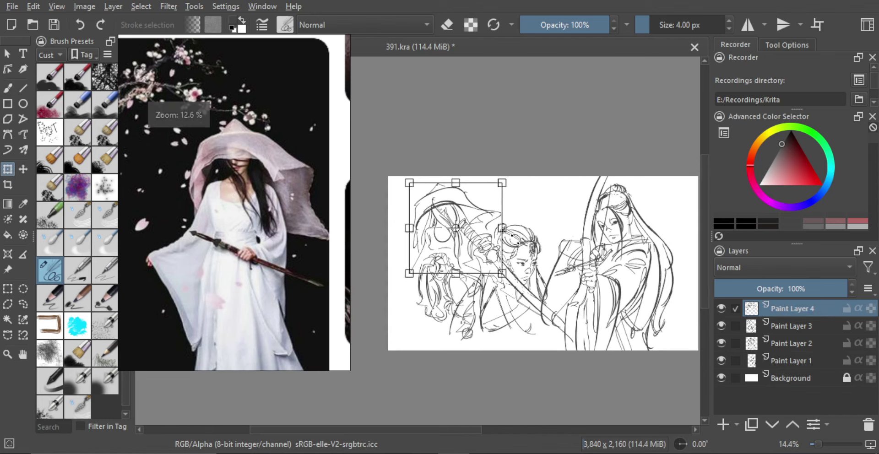
key(Return)
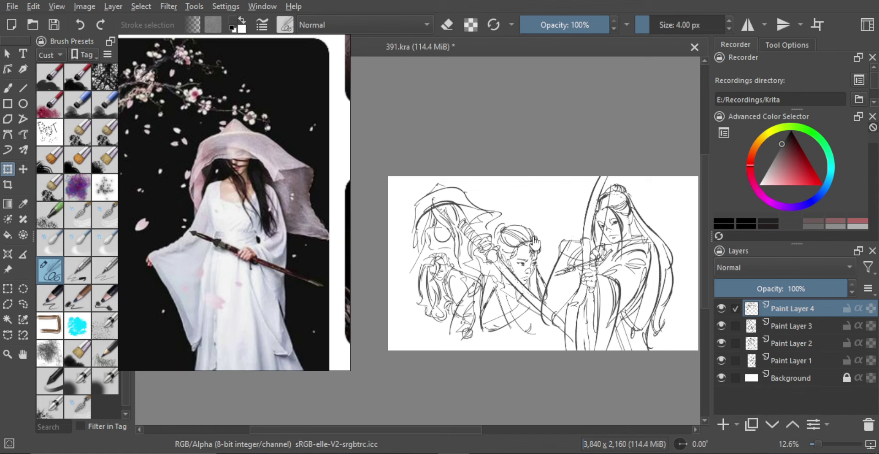
scroll(526, 220, down, 1)
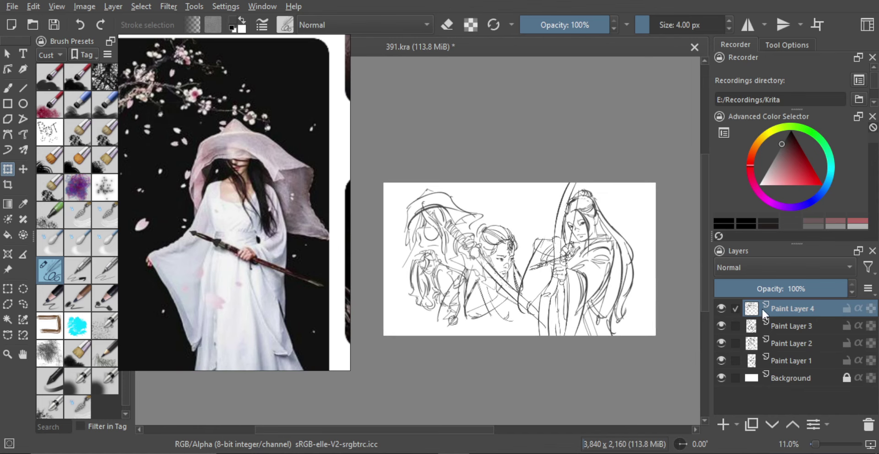
click(723, 423)
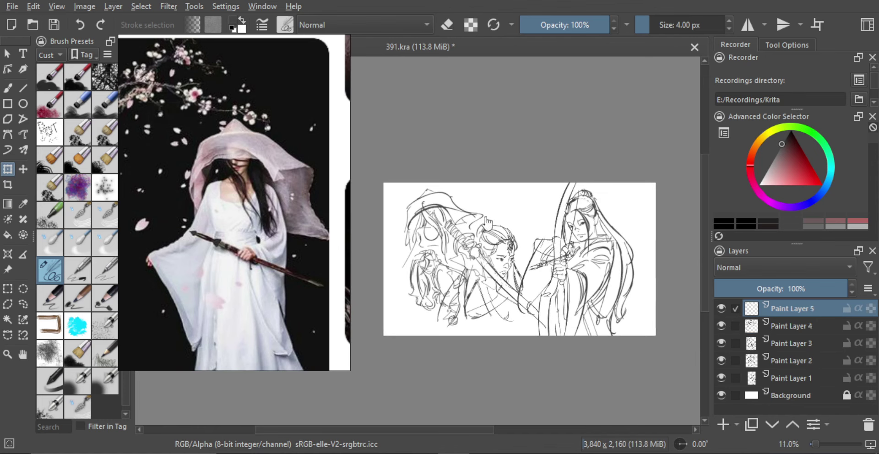
Step: Browse the reference photos for another pose and enlarge the leaping swordswoman in yellow robes
scroll(486, 224, up, 2)
scroll(270, 223, down, 5)
drag(280, 280, 251, 242)
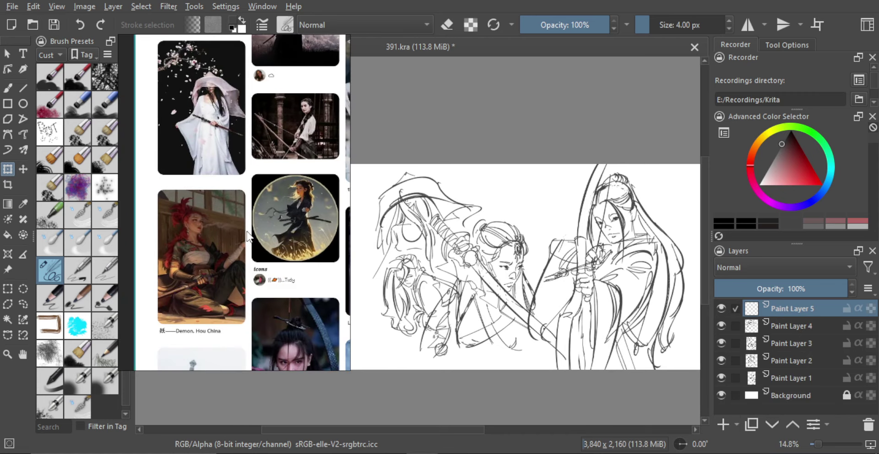
scroll(248, 237, down, 2)
scroll(248, 219, down, 2)
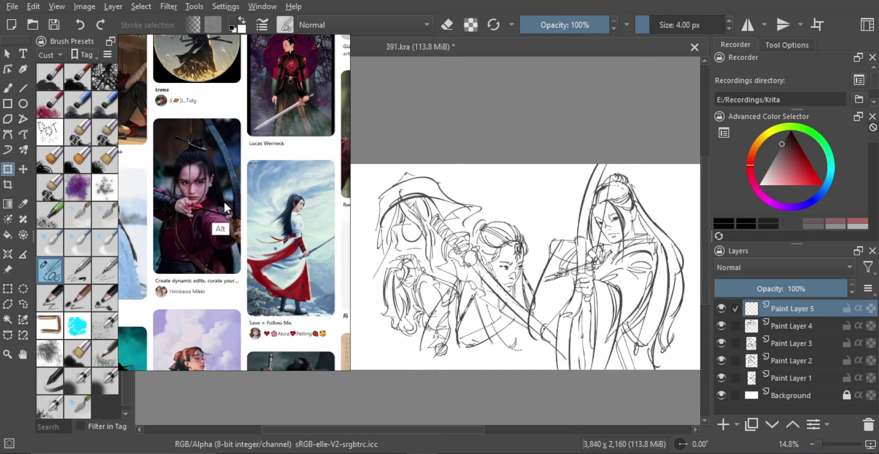
scroll(251, 211, down, 2)
scroll(252, 212, down, 2)
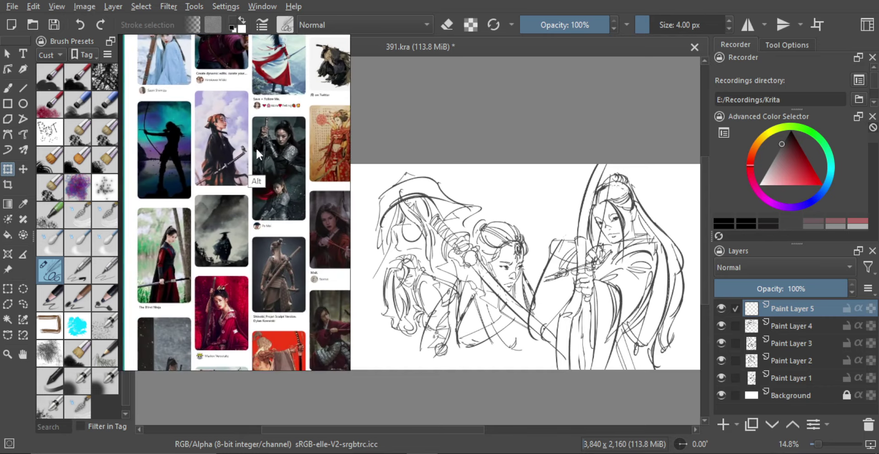
scroll(256, 148, down, 2)
scroll(200, 265, down, 4)
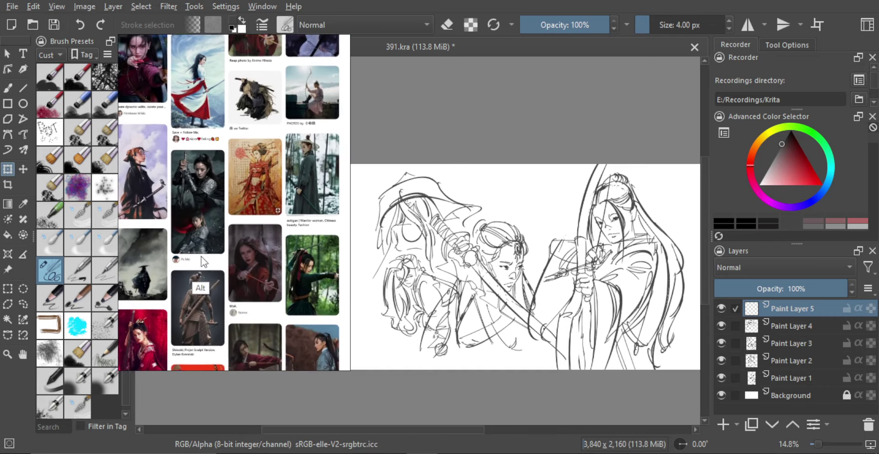
scroll(257, 255, down, 4)
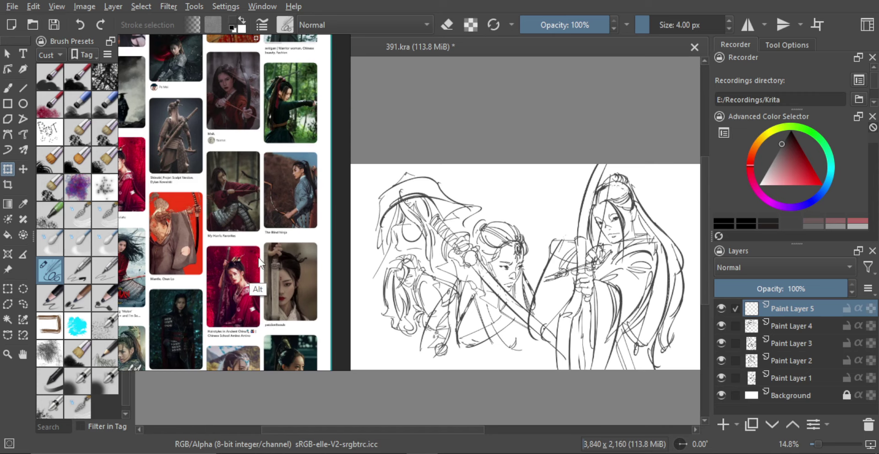
scroll(266, 275, down, 2)
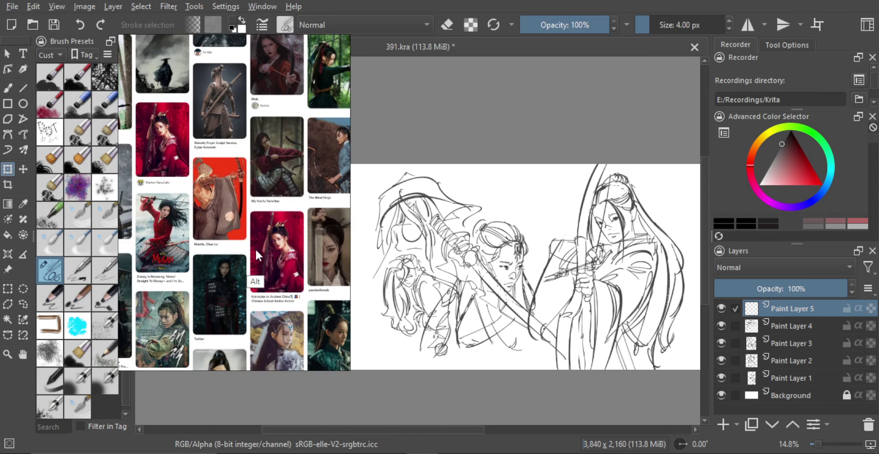
scroll(264, 229, down, 2)
scroll(259, 206, down, 2)
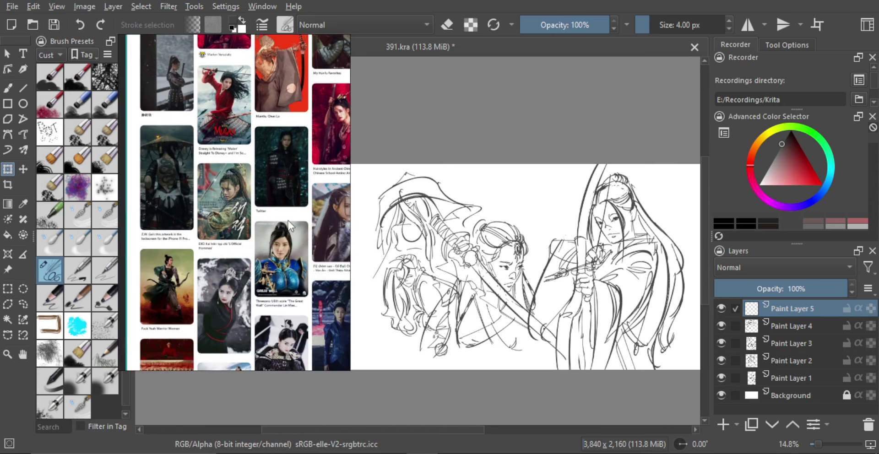
scroll(259, 190, down, 3)
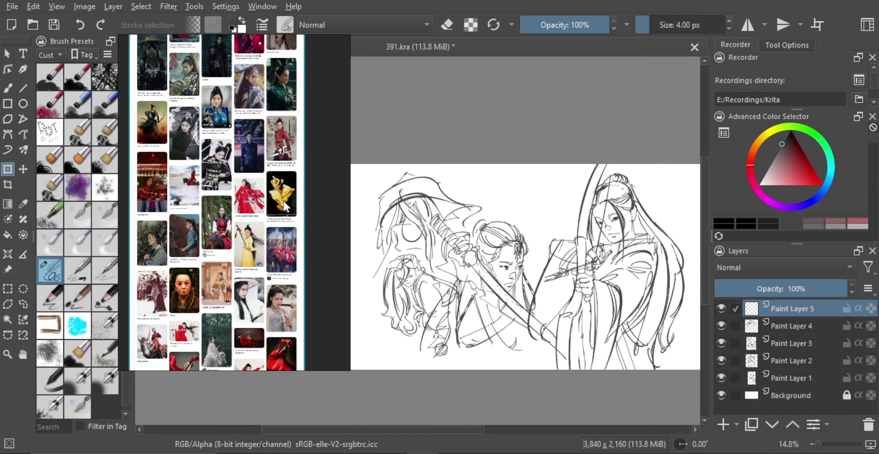
scroll(274, 188, up, 5)
scroll(275, 172, up, 4)
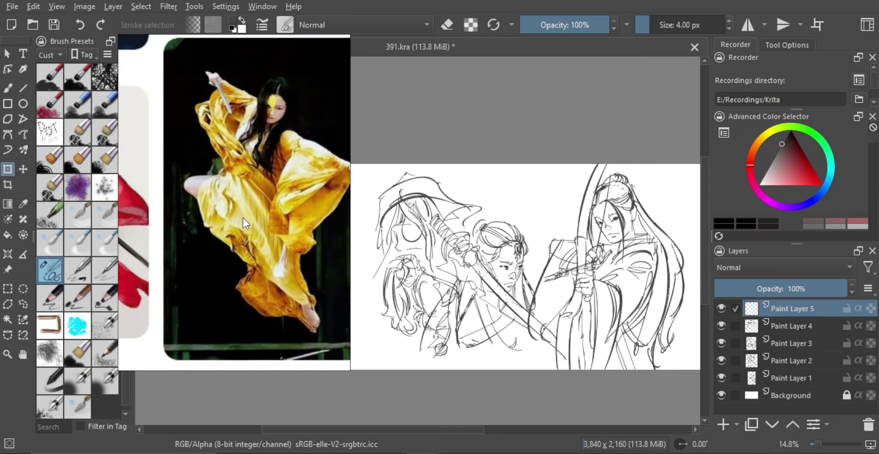
scroll(249, 235, down, 3)
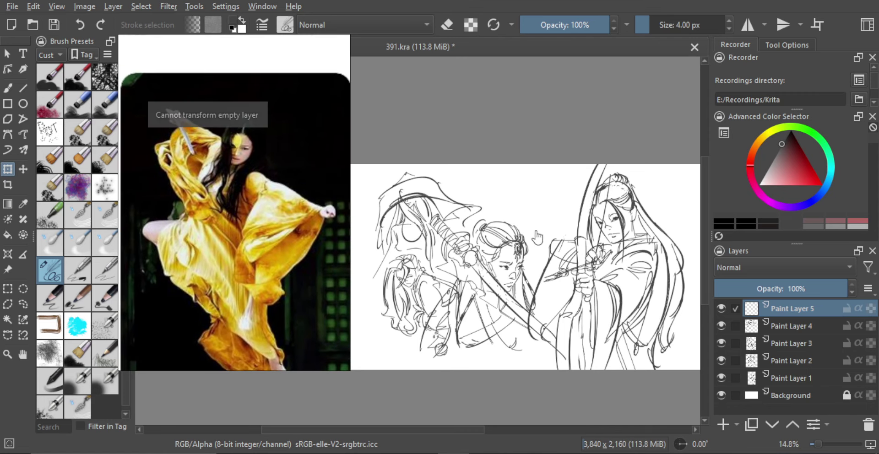
Step: Sketch the leaping woman's shoulder and neckline contours and her outstretched arm with the brush on Paint Layer 5, undoing unwanted strokes
key(b)
scroll(532, 202, up, 3)
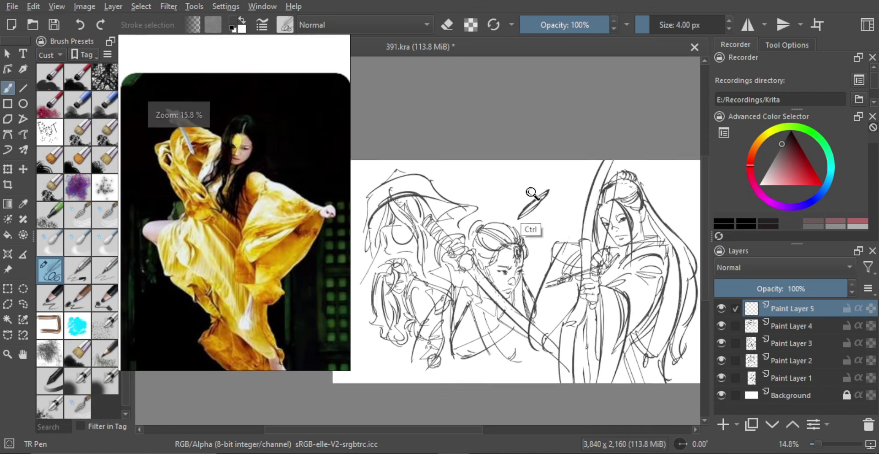
key(ctrl+z)
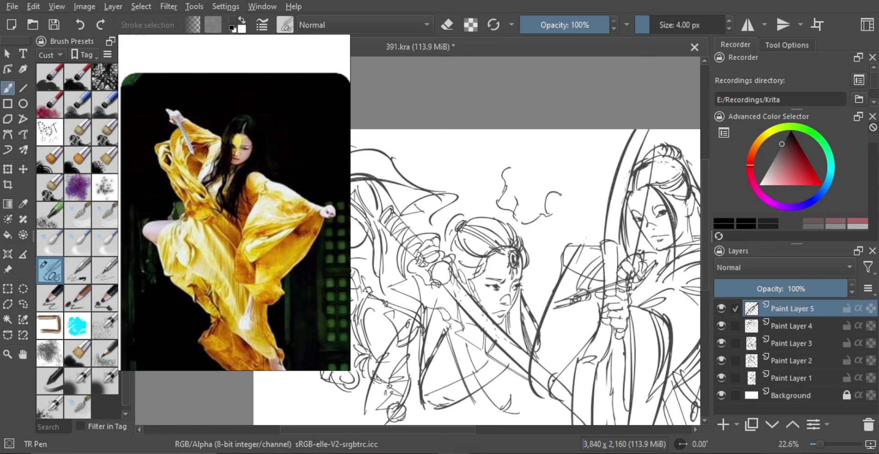
drag(561, 195, 565, 206)
key(ctrl+z)
drag(561, 202, 588, 240)
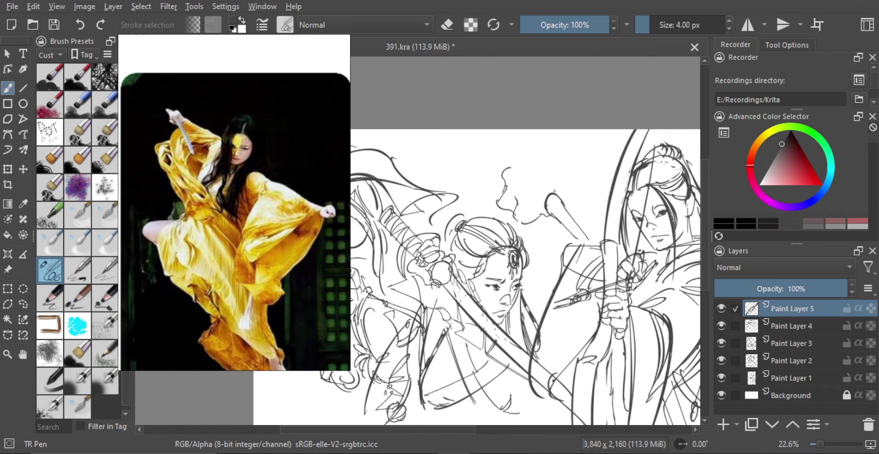
Step: Draw the leaping woman's raised arm and sleeve with a fist gripping a sword, undoing one stray stroke
drag(499, 152, 520, 169)
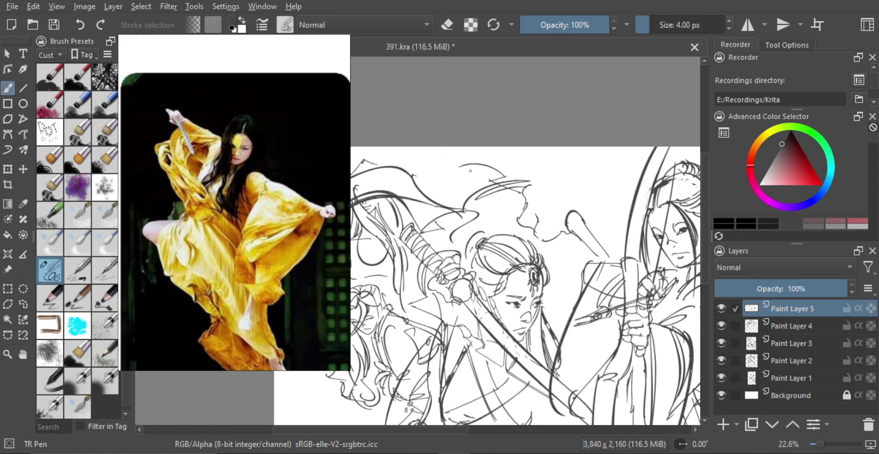
drag(500, 189, 513, 196)
key(ctrl+z)
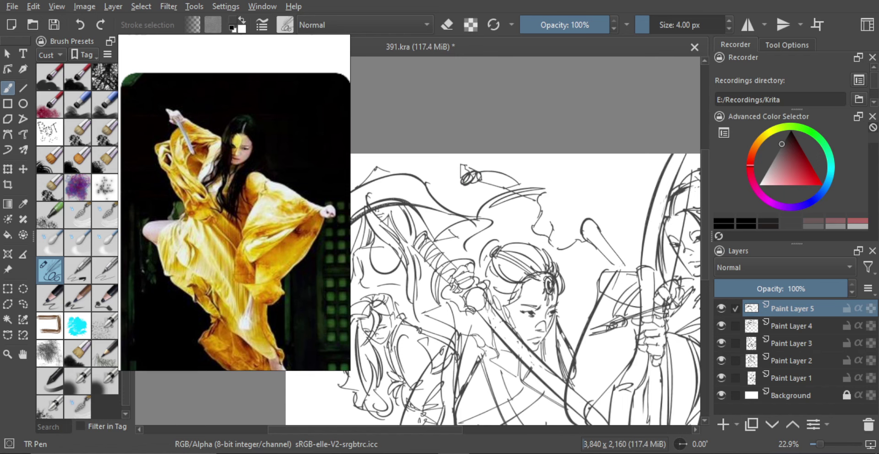
drag(464, 176, 471, 183)
scroll(477, 206, down, 3)
scroll(476, 206, up, 1)
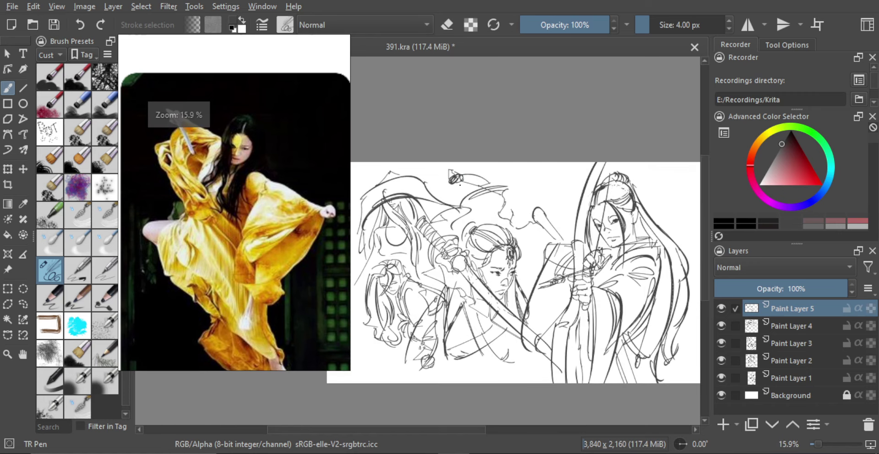
scroll(480, 201, up, 4)
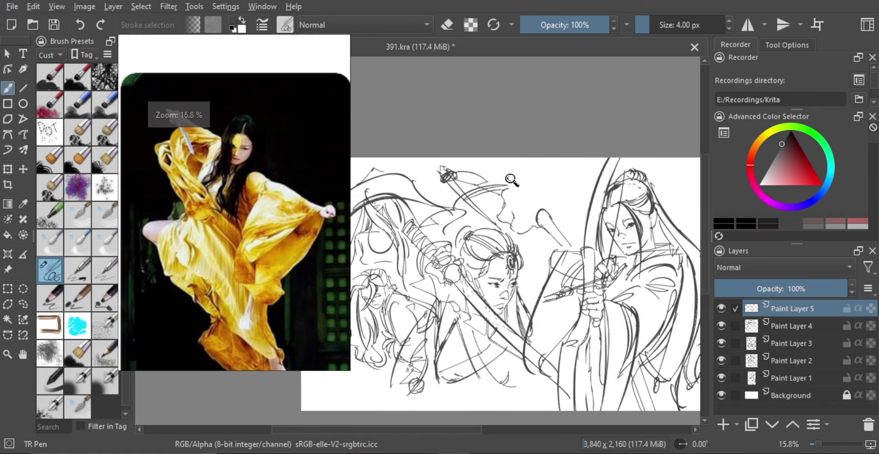
Step: Draw the leaping woman's oval head above the shoulders and add downcast eyes, nose and mouth
mouse_move(504, 174)
mouse_down()
mouse_move(532, 185)
mouse_move(521, 203)
mouse_up()
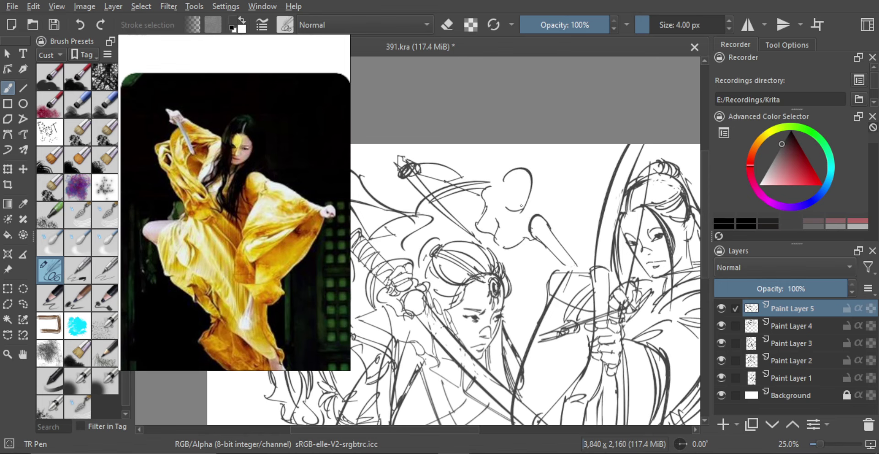
scroll(526, 197, up, 1)
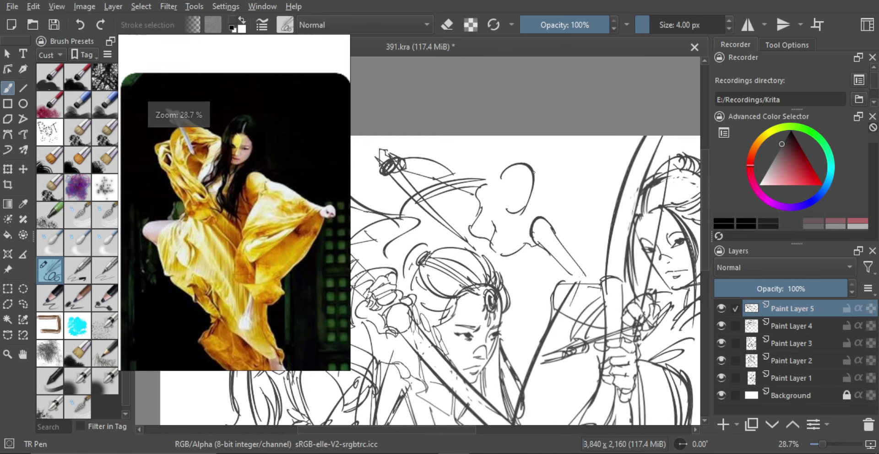
scroll(516, 185, up, 3)
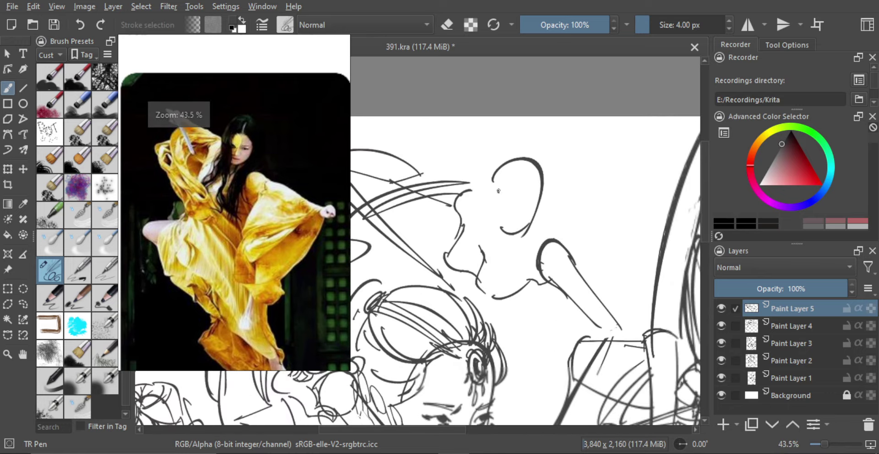
drag(499, 191, 537, 198)
scroll(531, 206, down, 3)
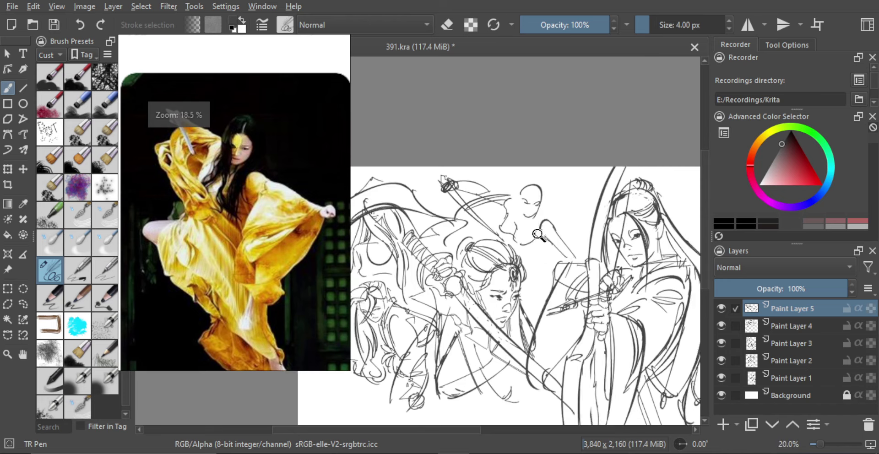
scroll(527, 226, up, 4)
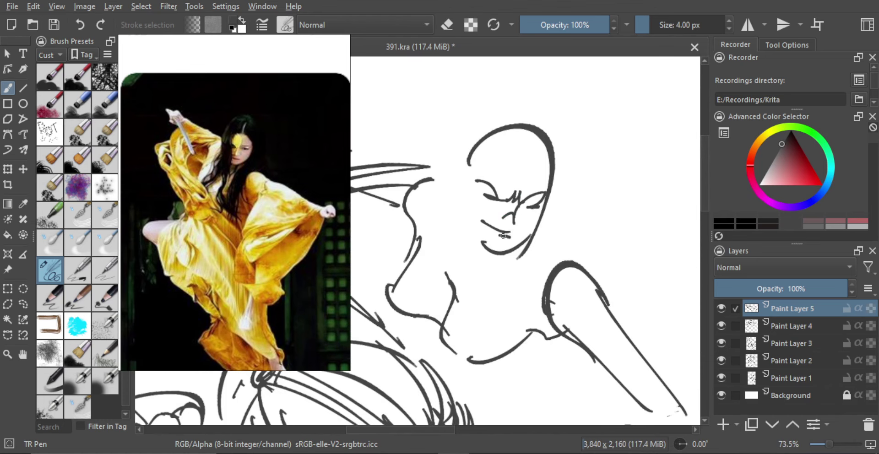
scroll(501, 237, down, 5)
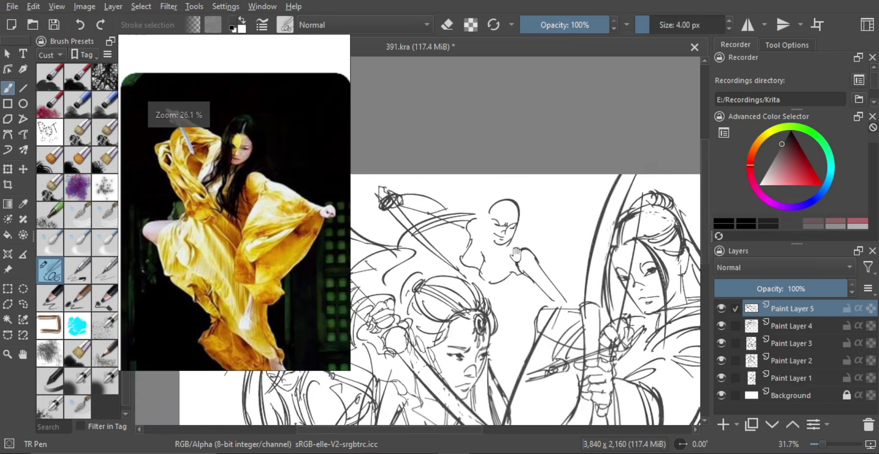
Step: Draw long straight hair framing the leaping woman's face and falling past her shoulders, undoing an unwanted stroke
scroll(503, 236, down, 2)
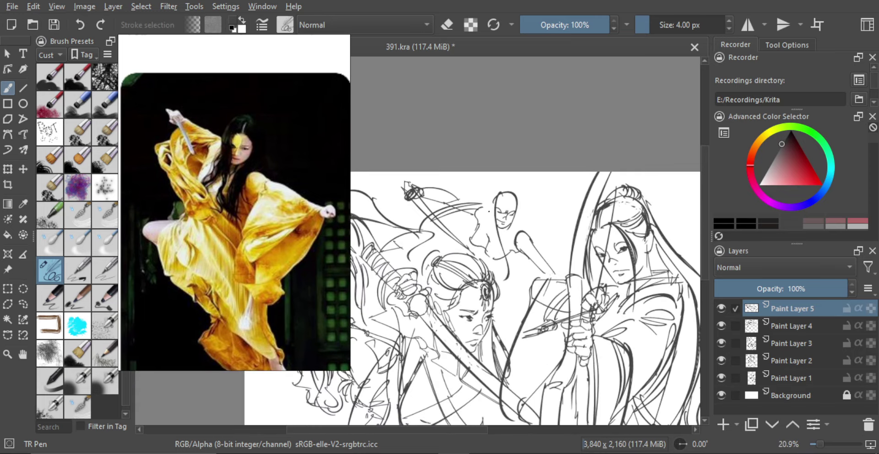
key(ctrl+z)
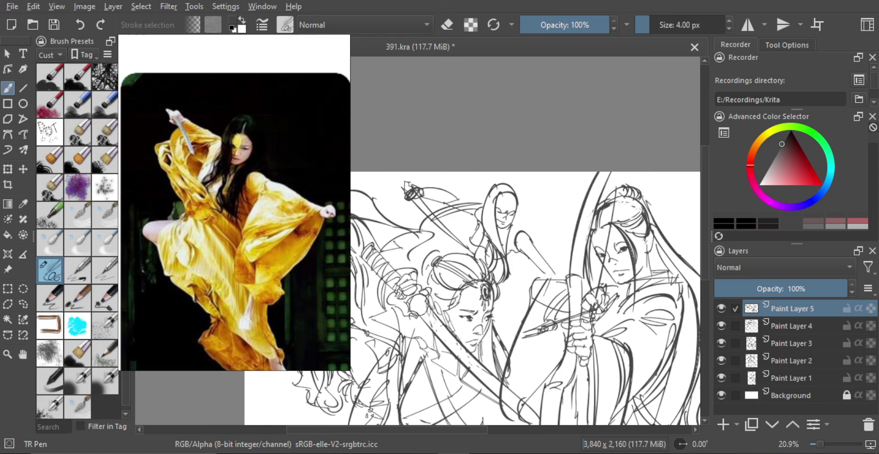
drag(520, 231, 515, 315)
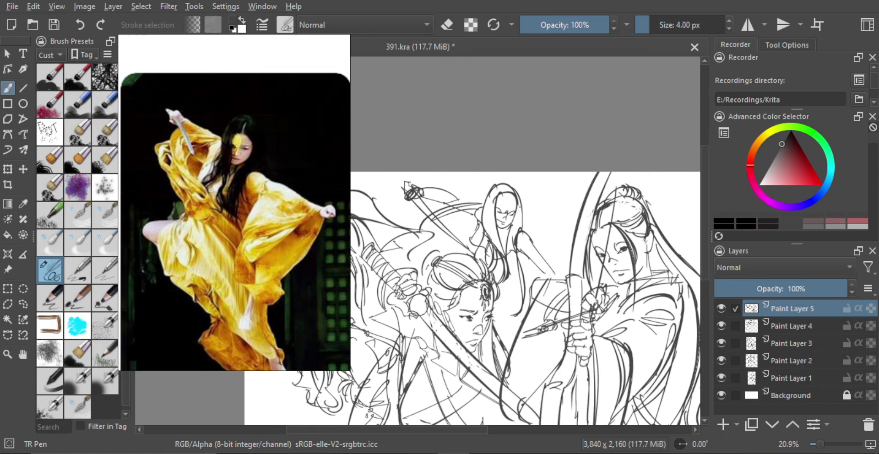
drag(507, 199, 517, 171)
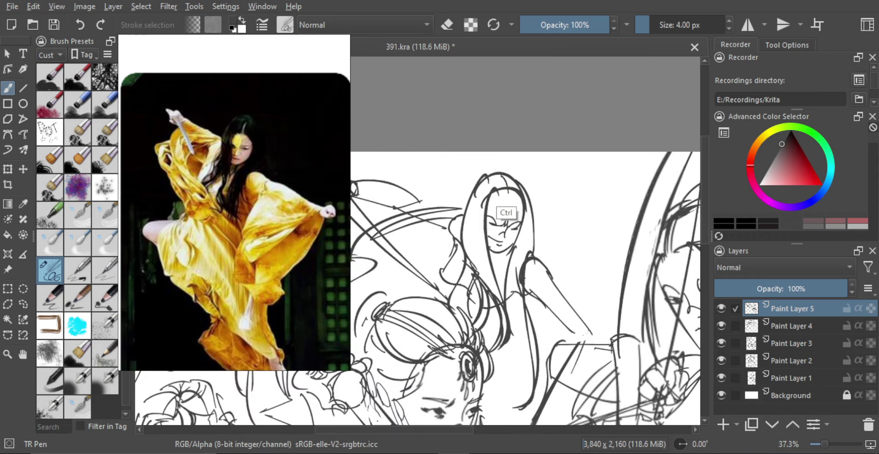
key(e)
key(e)
Step: Extend the leaping woman's outstretched arm and robe with loose lines toward the standing archer
scroll(511, 194, down, 3)
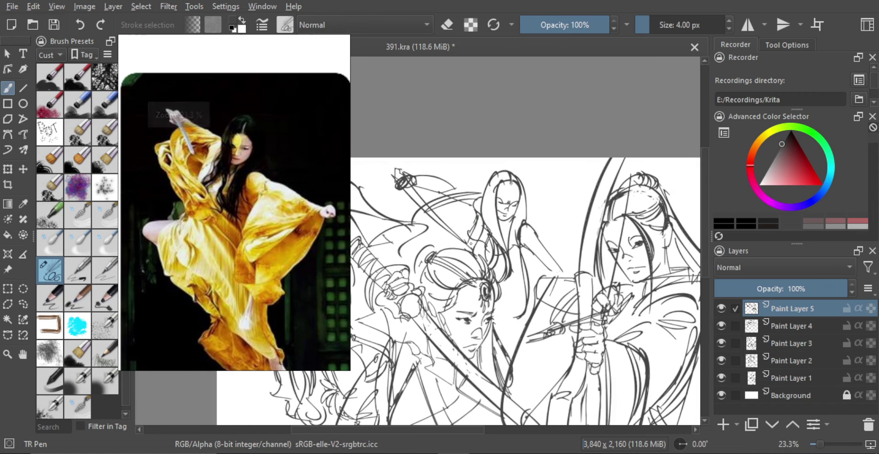
scroll(522, 229, down, 1)
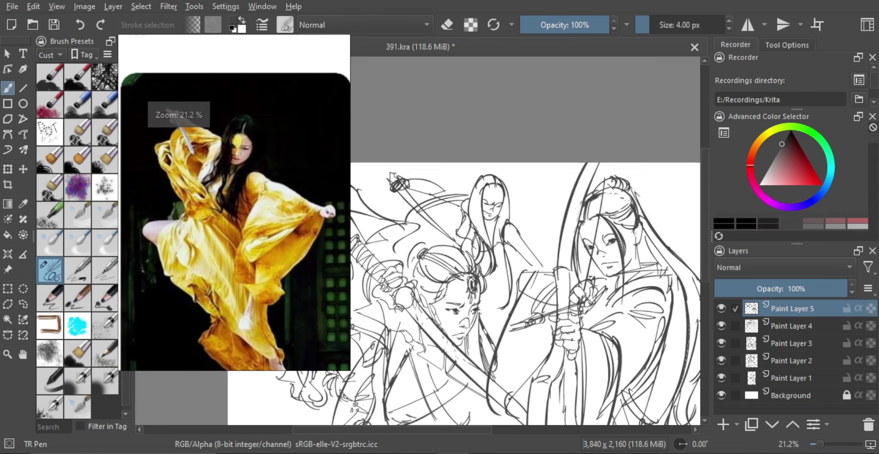
scroll(537, 270, down, 3)
scroll(537, 270, up, 3)
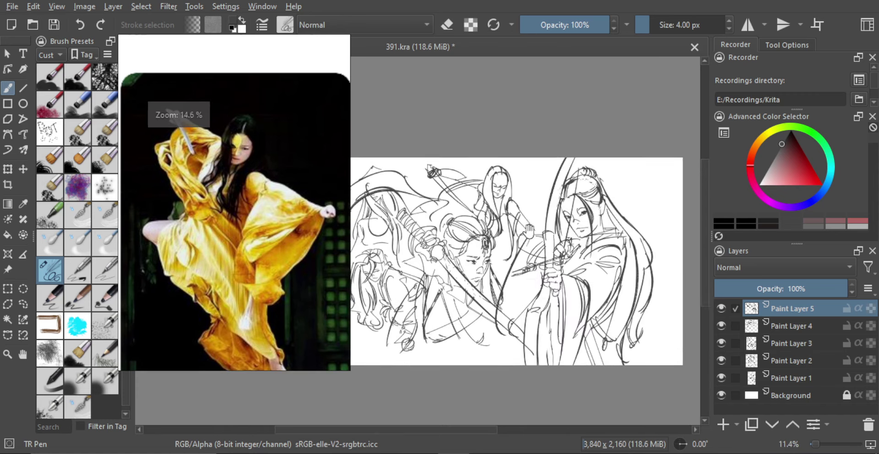
scroll(537, 255, down, 3)
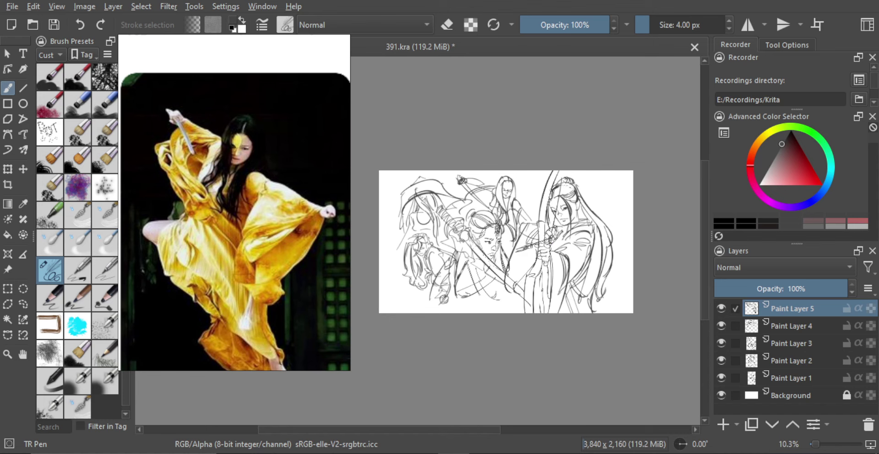
scroll(491, 204, up, 3)
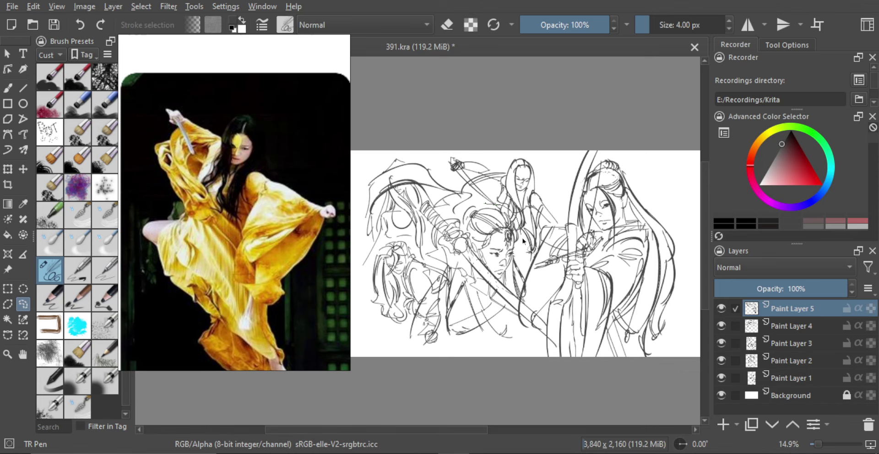
Step: Select and delete the leaping woman's strokes overlapping the standing archer's bow arm, discarding a wrong selection around the swordswoman's face
drag(476, 221, 485, 202)
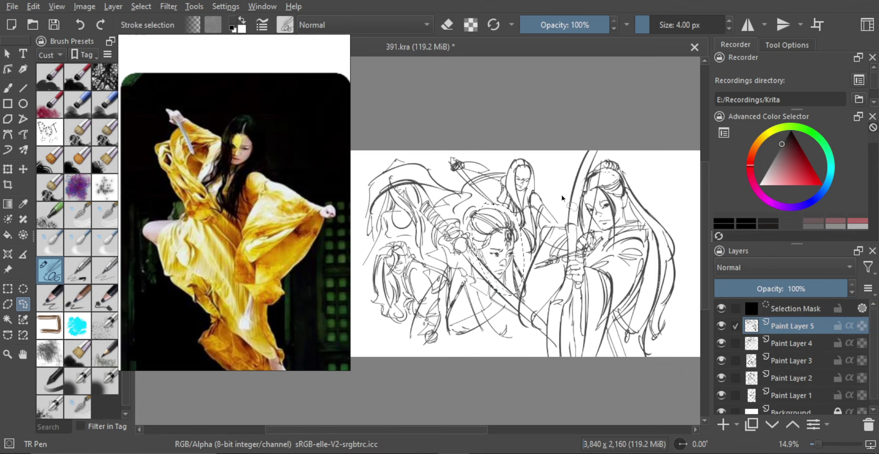
key(ctrl+z)
scroll(551, 234, down, 1)
scroll(541, 247, up, 2)
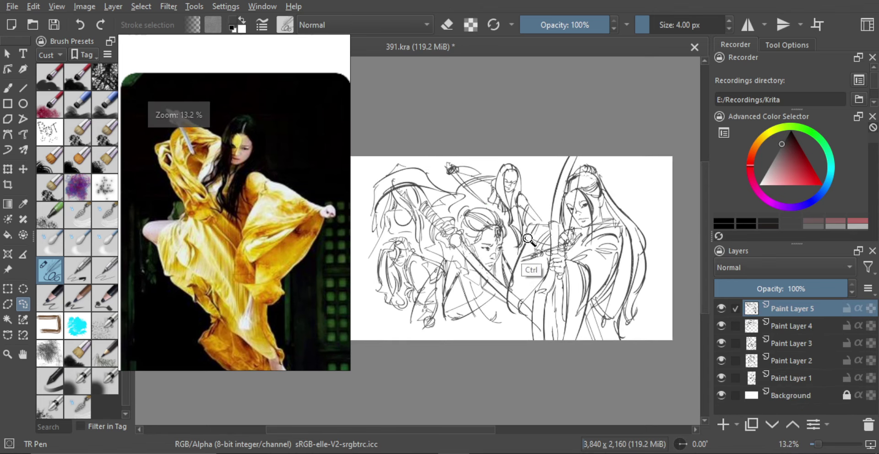
mouse_move(517, 248)
mouse_down()
mouse_move(527, 215)
mouse_move(553, 231)
mouse_up()
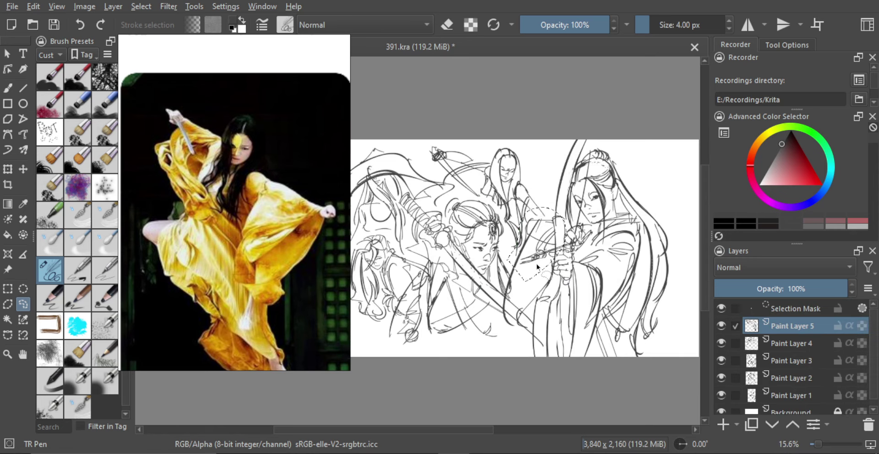
key(Delete)
key(ctrl+shift+a)
Step: On Paint Layer 4, select and delete the veiled woman's strokes that overlap the sword handle, and deselect
scroll(590, 240, up, 2)
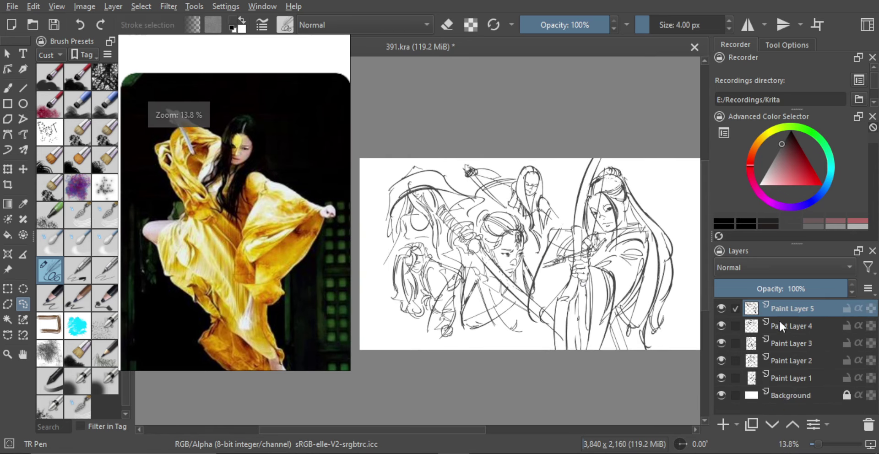
click(779, 325)
scroll(449, 211, up, 1)
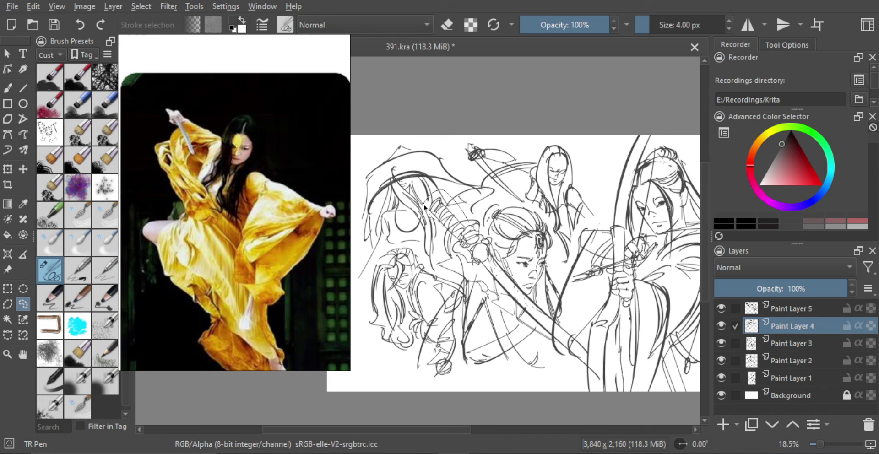
mouse_move(486, 274)
mouse_down()
mouse_move(499, 252)
mouse_move(461, 241)
mouse_move(454, 263)
mouse_up()
key(Delete)
key(ctrl+shift+a)
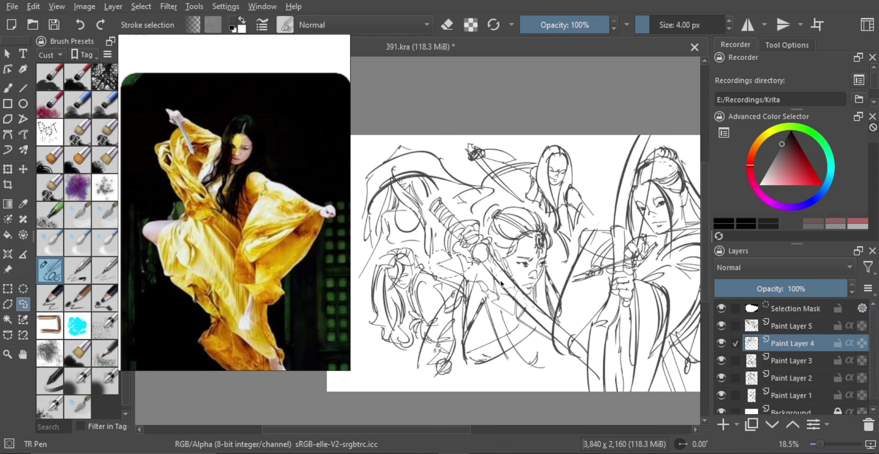
click(494, 275)
scroll(491, 273, down, 2)
scroll(491, 273, down, 1)
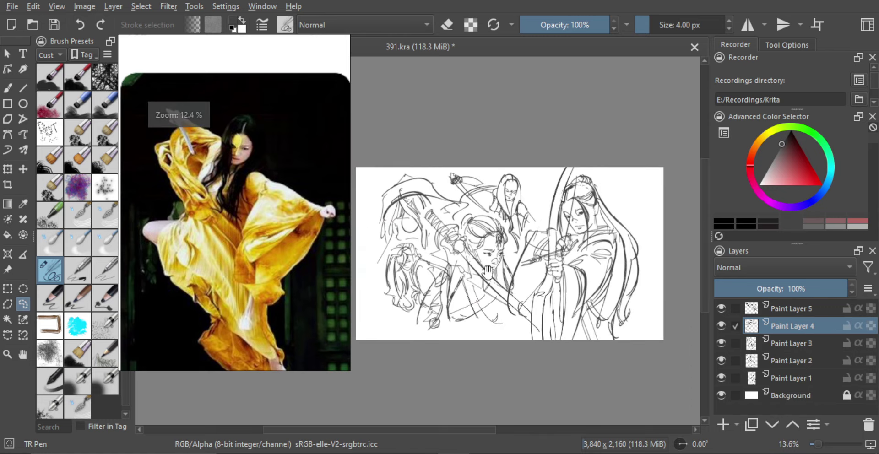
Step: On Paint Layer 2, outline and delete the swordswoman's lines overlapping the crouching archer's body, redoing the selection once
click(756, 345)
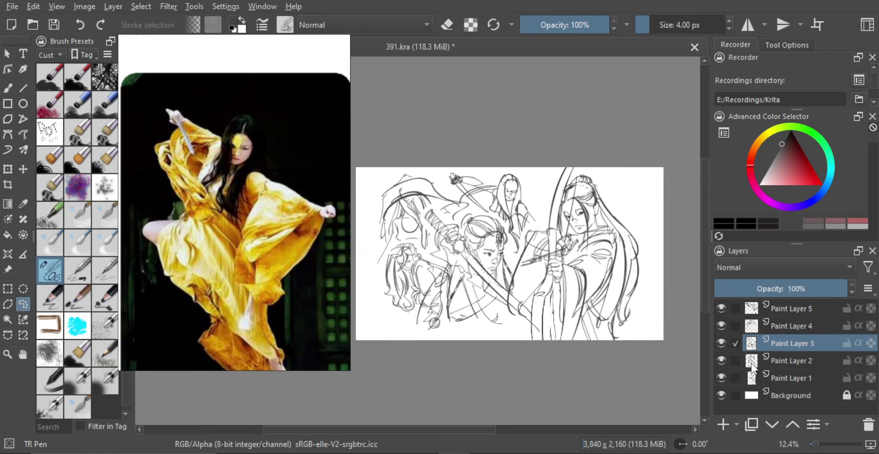
click(753, 364)
scroll(539, 292, up, 3)
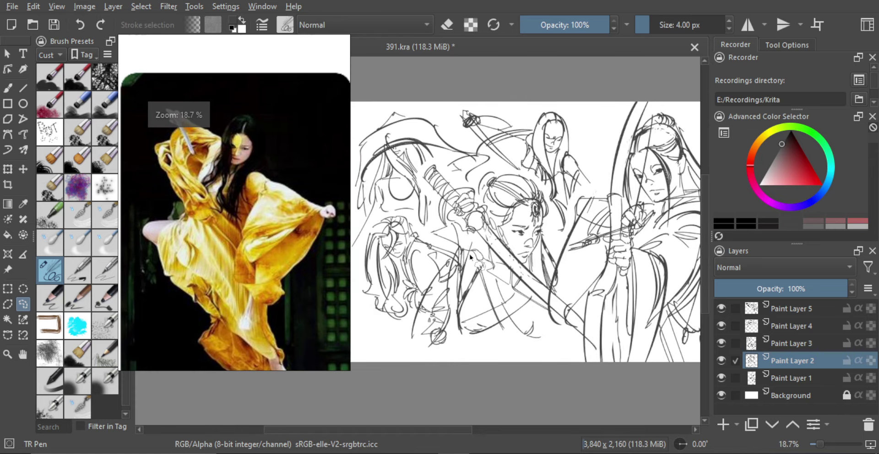
drag(453, 247, 497, 341)
drag(417, 265, 450, 248)
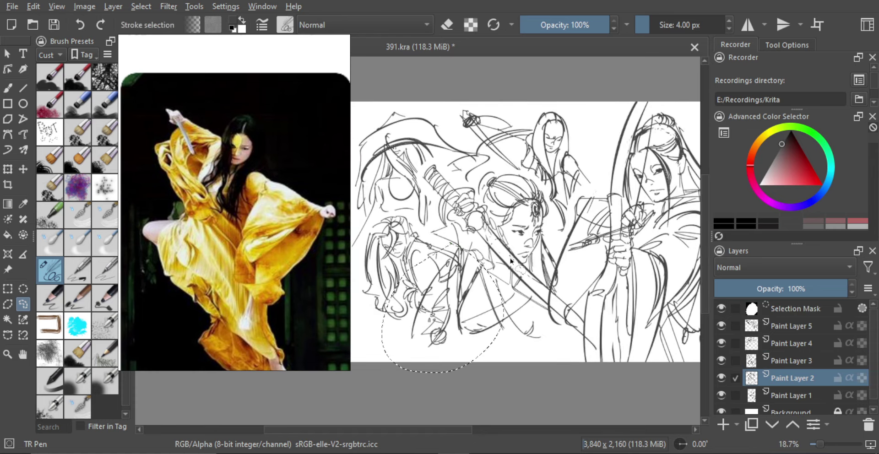
key(ctrl+z)
drag(394, 312, 454, 246)
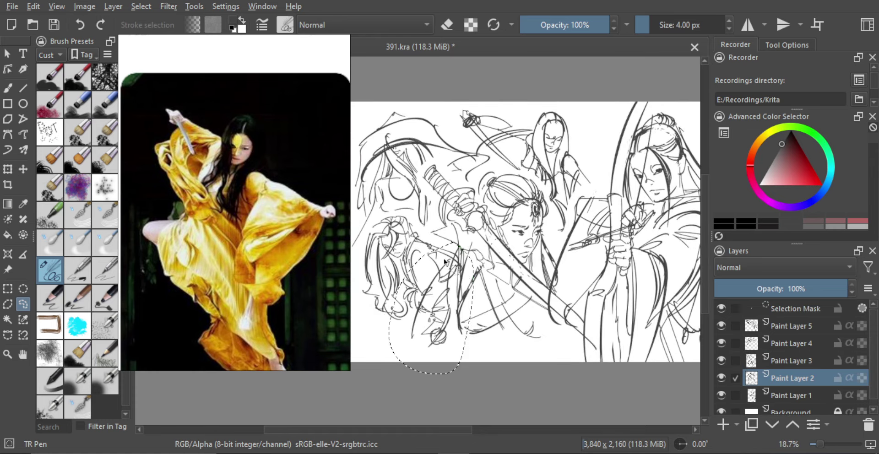
key(Delete)
key(ctrl+shift+a)
Step: Select and delete leftover swordswoman body lines below the sword hand on Paint Layer 2, and clear the selection
drag(502, 291, 492, 338)
mouse_move(475, 304)
mouse_down()
mouse_move(475, 250)
mouse_move(478, 271)
mouse_up()
key(Delete)
key(ctrl+shift+a)
scroll(508, 281, down, 2)
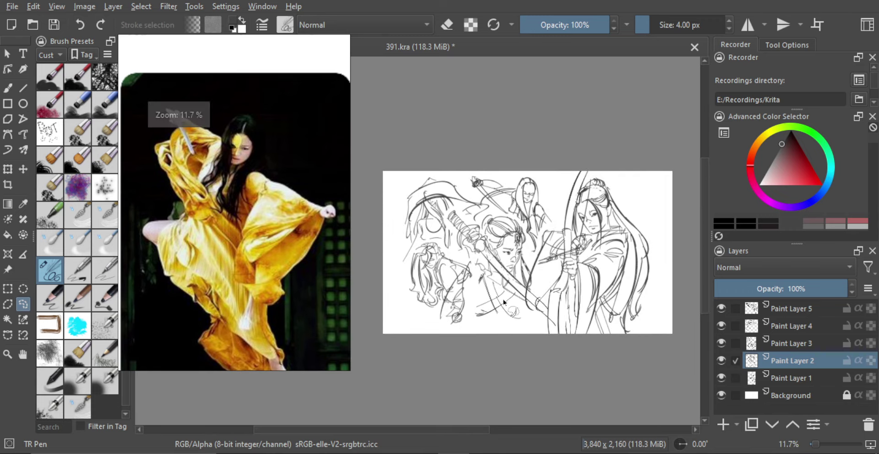
scroll(542, 272, up, 1)
scroll(542, 272, up, 1)
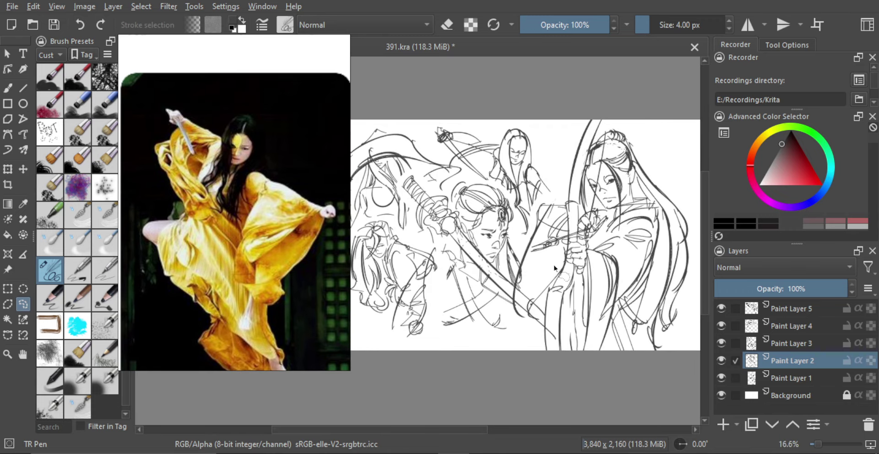
Step: Select and delete the stray swordswoman lines beside the standing archer's sleeve on Paint Layer 2, discarding the first selection, and deselect
drag(532, 255, 548, 285)
key(ctrl+shift+a)
mouse_move(517, 252)
mouse_down()
mouse_move(502, 308)
mouse_move(533, 255)
mouse_up()
key(Delete)
key(ctrl+shift+a)
scroll(567, 278, down, 3)
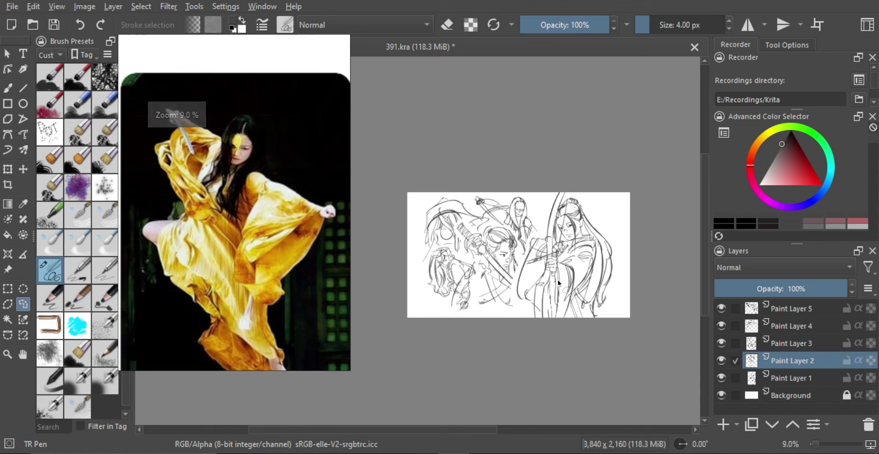
Step: Add a paint layer above Paint Layer 5 and brush dark grey streaks across the whole canvas with the 1000 px TR Dry Bristles Jitter brush
click(787, 311)
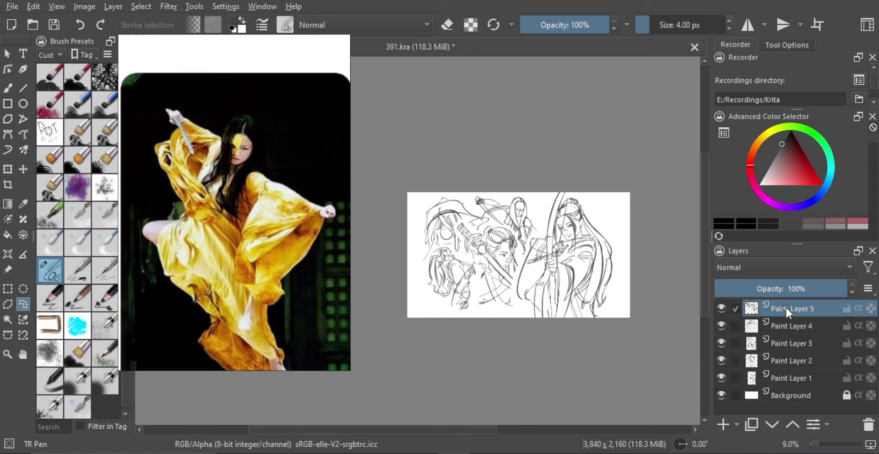
scroll(549, 259, up, 2)
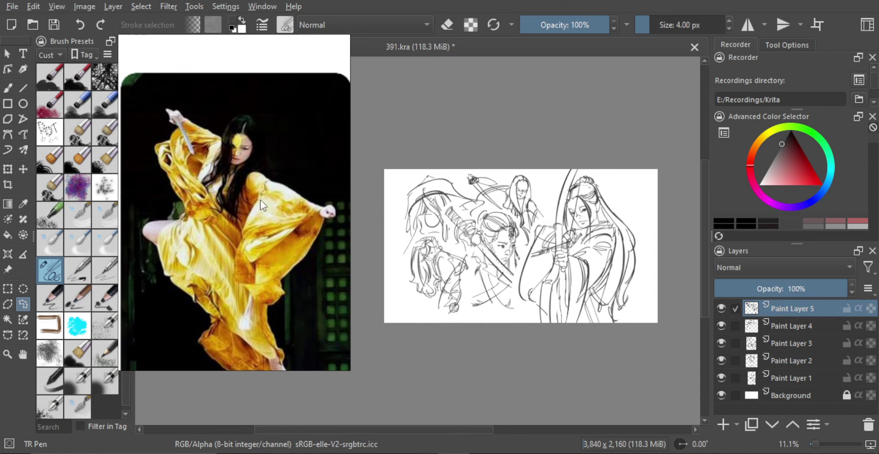
click(109, 142)
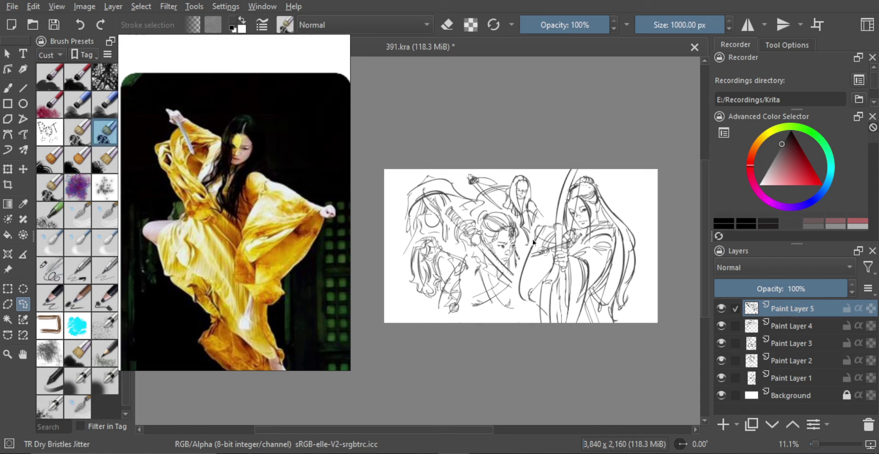
click(724, 425)
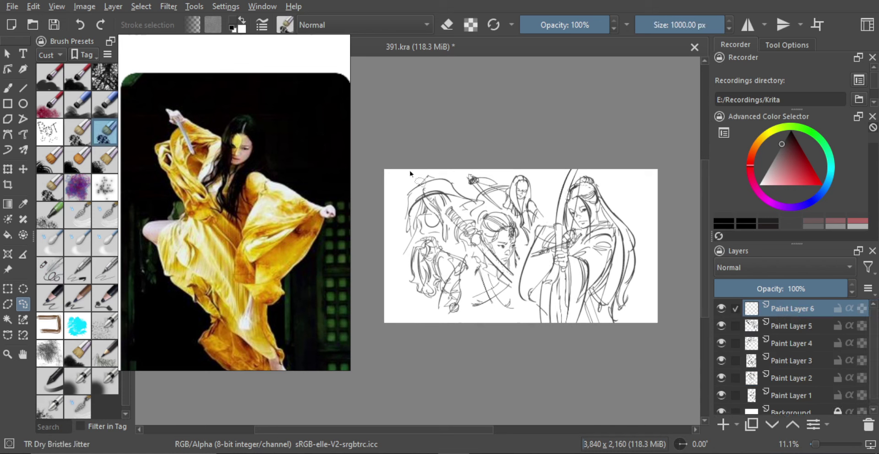
key(b)
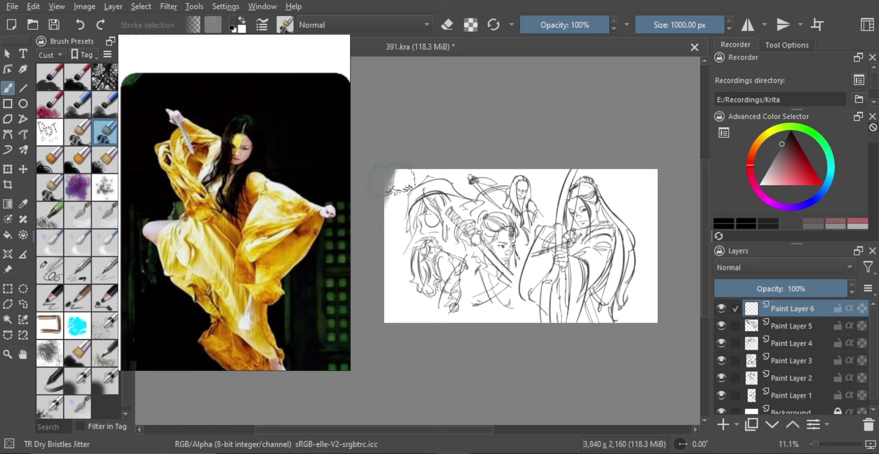
mouse_move(398, 181)
mouse_down()
mouse_move(397, 229)
mouse_move(388, 172)
mouse_move(396, 260)
mouse_move(379, 214)
mouse_move(401, 333)
mouse_move(417, 305)
mouse_up()
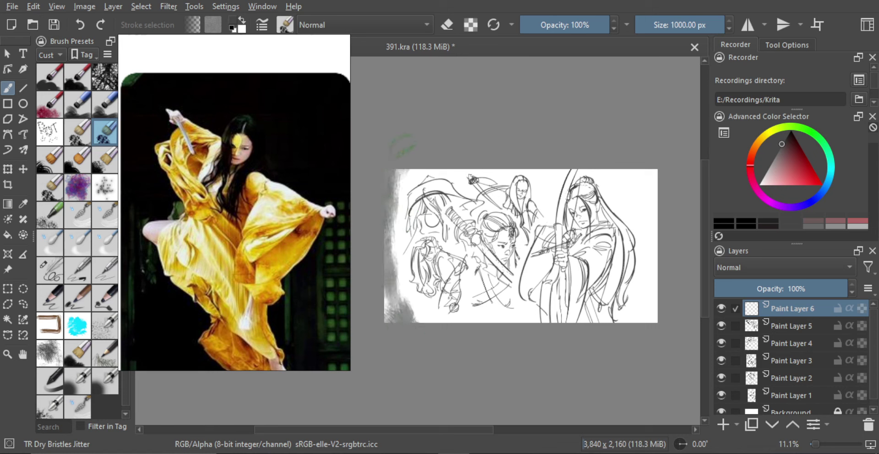
mouse_move(403, 147)
mouse_down()
mouse_move(416, 182)
mouse_move(462, 133)
mouse_up()
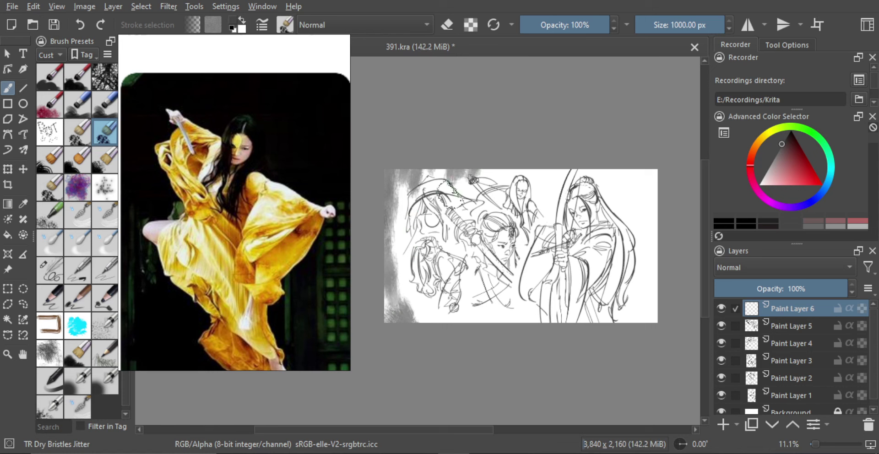
mouse_move(426, 179)
mouse_down()
mouse_move(405, 275)
mouse_move(431, 184)
mouse_move(458, 233)
mouse_up()
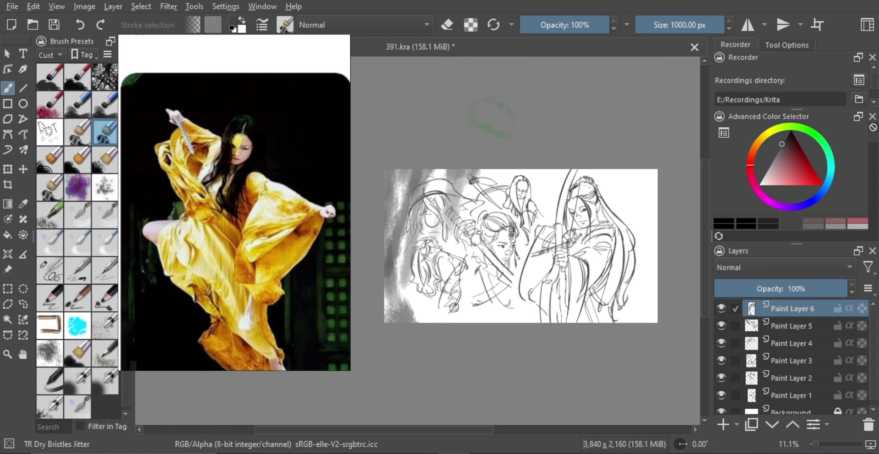
mouse_move(492, 119)
mouse_down()
mouse_move(453, 206)
mouse_move(426, 214)
mouse_move(535, 113)
mouse_move(549, 185)
mouse_move(535, 244)
mouse_move(547, 178)
mouse_move(617, 119)
mouse_move(620, 248)
mouse_move(632, 233)
mouse_move(660, 234)
mouse_move(672, 204)
mouse_move(645, 311)
mouse_move(662, 302)
mouse_move(666, 282)
mouse_move(610, 330)
mouse_move(577, 327)
mouse_move(607, 312)
mouse_move(503, 327)
mouse_move(575, 332)
mouse_move(419, 306)
mouse_move(460, 300)
mouse_move(497, 325)
mouse_move(497, 307)
mouse_move(422, 250)
mouse_move(451, 305)
mouse_move(455, 290)
mouse_move(458, 305)
mouse_move(497, 307)
mouse_up()
Step: Erase the grey texture over the figures with TR Dry Bristles Jitter, and lighten its edges using TR Flat Dry at 479 px as an eraser
key(e)
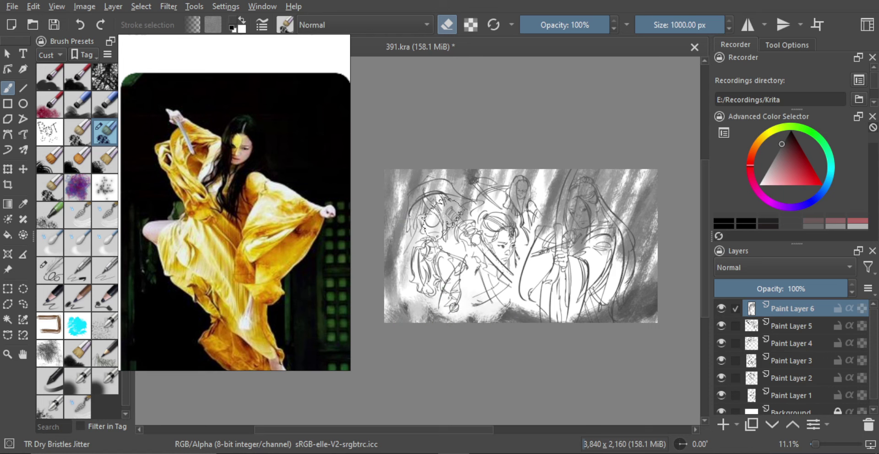
mouse_move(442, 218)
mouse_down()
mouse_move(392, 263)
mouse_move(420, 185)
mouse_move(450, 201)
mouse_move(475, 247)
mouse_move(459, 220)
mouse_move(476, 213)
mouse_move(480, 227)
mouse_move(511, 216)
mouse_move(522, 231)
mouse_move(545, 234)
mouse_move(527, 194)
mouse_move(484, 191)
mouse_move(482, 180)
mouse_move(480, 200)
mouse_move(535, 201)
mouse_move(524, 204)
mouse_move(583, 226)
mouse_move(570, 195)
mouse_move(548, 239)
mouse_move(579, 192)
mouse_move(572, 253)
mouse_move(590, 241)
mouse_move(600, 181)
mouse_move(641, 253)
mouse_move(605, 193)
mouse_move(611, 226)
mouse_move(629, 244)
mouse_move(638, 238)
mouse_move(627, 288)
mouse_up()
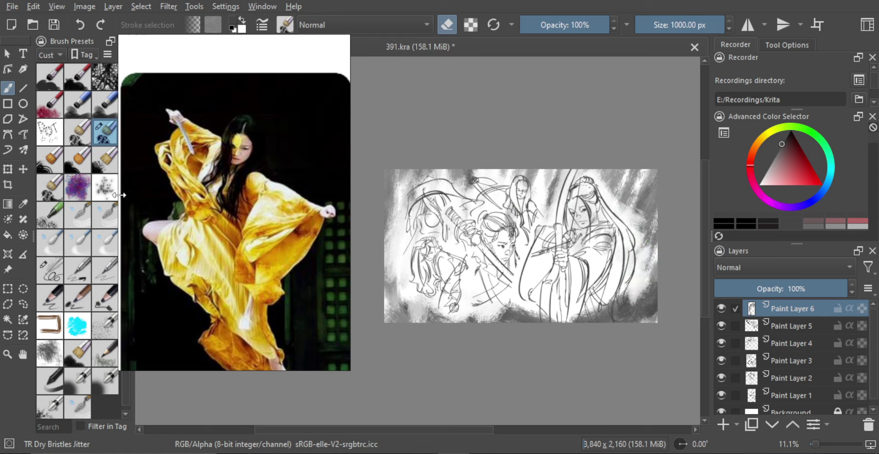
click(105, 159)
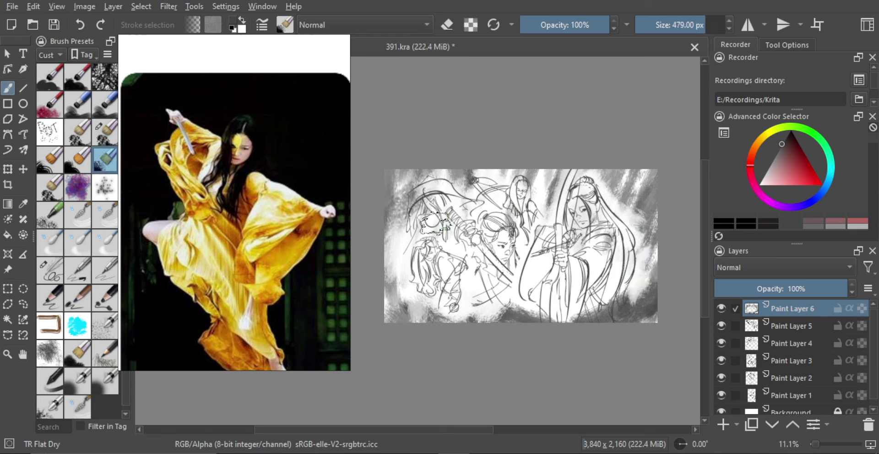
key(e)
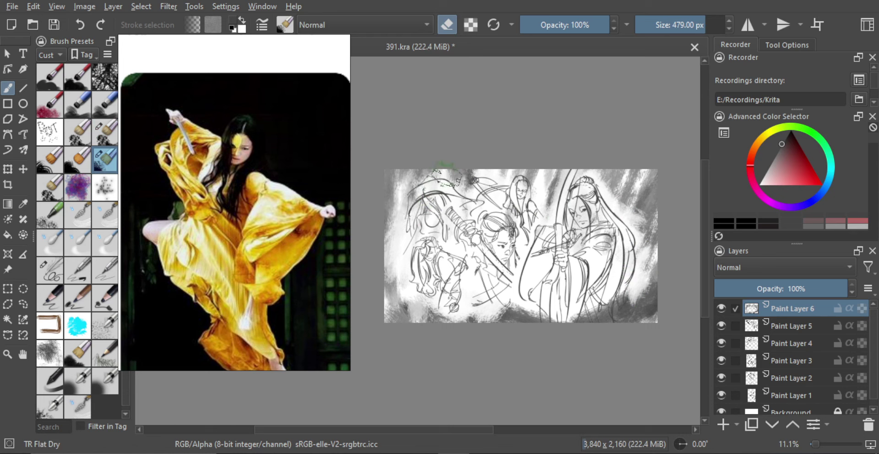
mouse_move(447, 177)
mouse_down()
mouse_move(417, 195)
mouse_move(431, 169)
mouse_move(434, 180)
mouse_move(414, 212)
mouse_move(447, 181)
mouse_move(472, 200)
mouse_move(492, 199)
mouse_move(458, 194)
mouse_move(533, 193)
mouse_move(537, 156)
mouse_move(535, 200)
mouse_move(553, 217)
mouse_move(539, 198)
mouse_move(604, 212)
mouse_move(594, 193)
mouse_move(598, 224)
mouse_move(617, 190)
mouse_move(634, 265)
mouse_move(619, 296)
mouse_move(625, 270)
mouse_move(558, 241)
mouse_move(599, 275)
mouse_move(566, 316)
mouse_move(578, 310)
mouse_move(542, 318)
mouse_move(499, 279)
mouse_move(486, 300)
mouse_move(507, 311)
mouse_up()
drag(609, 281, 632, 338)
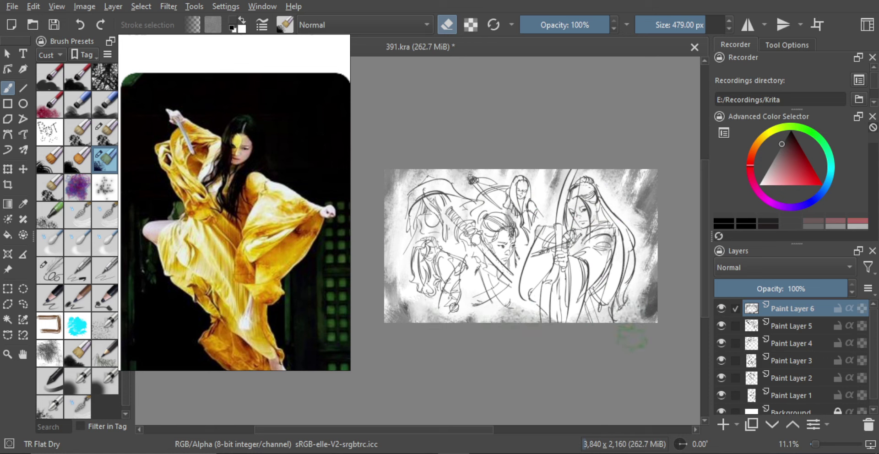
Step: Lower the grey texture layer's opacity to 29% and save the document
drag(804, 288, 753, 289)
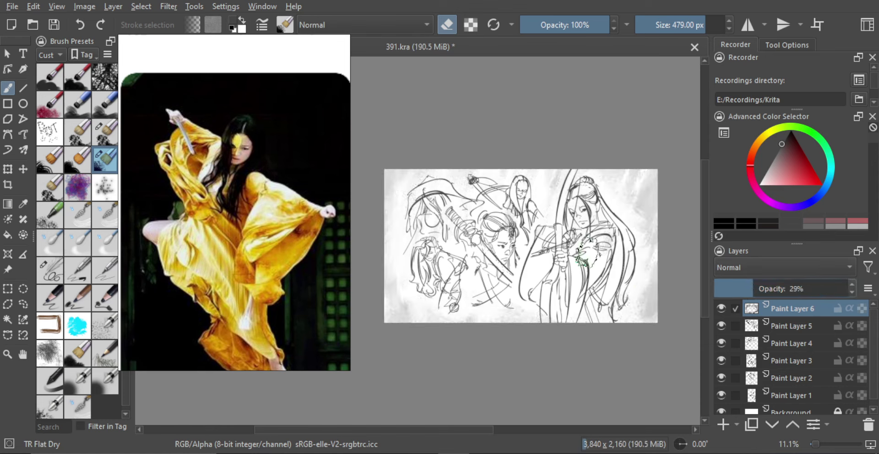
scroll(556, 249, up, 1)
scroll(556, 253, down, 1)
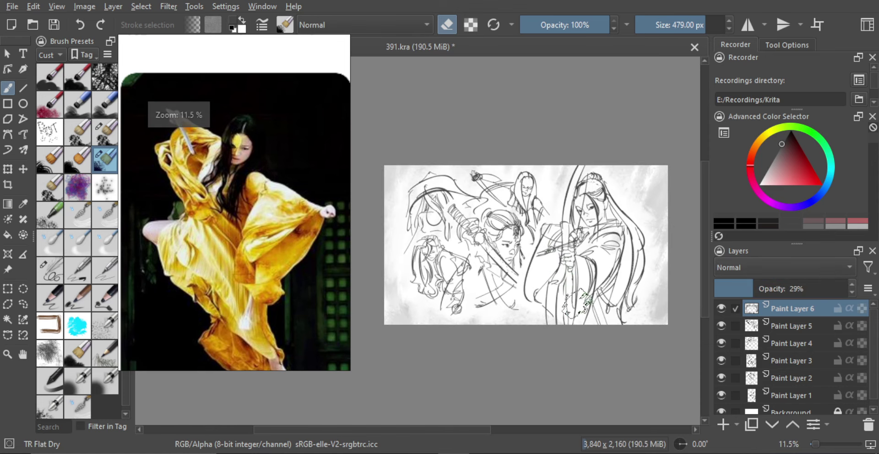
key(ctrl+s)
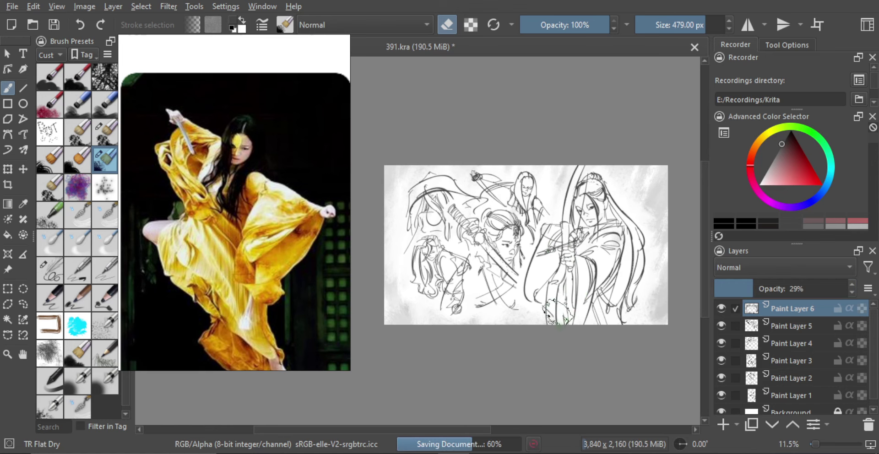